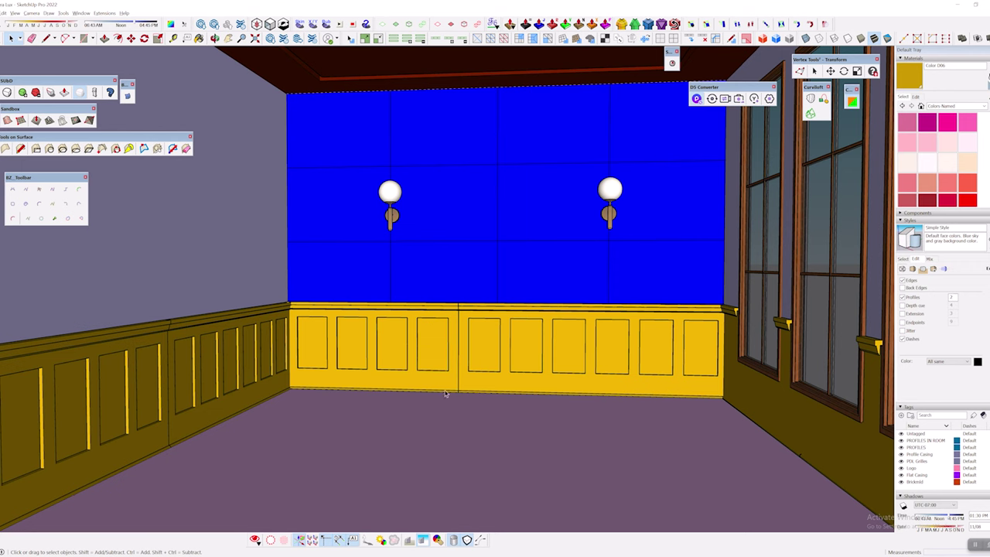
pyautogui.click(450, 556)
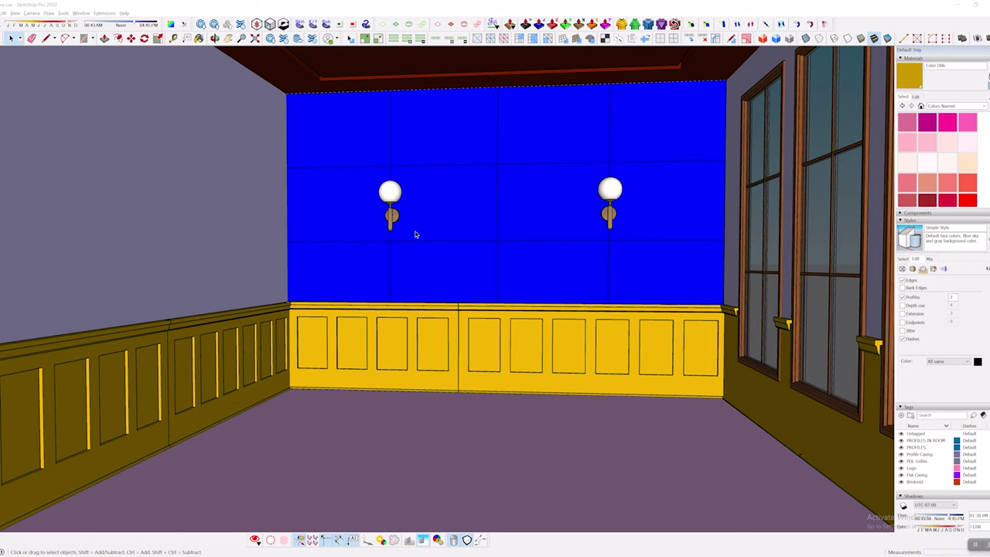
pyautogui.scroll(-3, 435, 234)
pyautogui.moveTo(513, 283)
pyautogui.mouseDown(button='middle')
pyautogui.moveTo(337, 263)
pyautogui.moveTo(570, 276)
pyautogui.moveTo(373, 302)
pyautogui.mouseUp(button='middle')
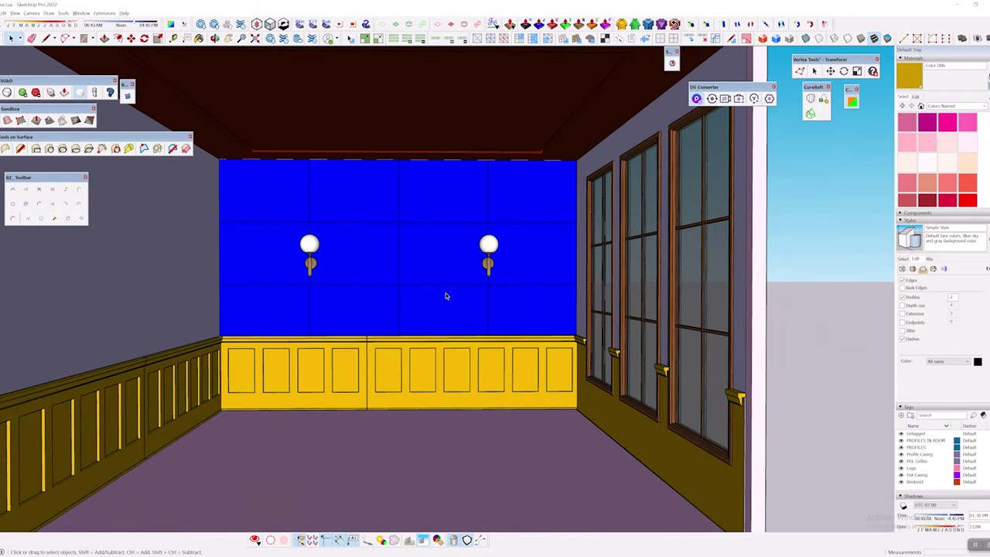
pyautogui.moveTo(373, 301)
pyautogui.keyDown('shift'); pyautogui.mouseDown(button='middle')
pyautogui.moveTo(435, 263)
pyautogui.moveTo(505, 256)
pyautogui.mouseUp(button='middle'); pyautogui.keyUp('shift')
pyautogui.scroll(2, 491, 272)
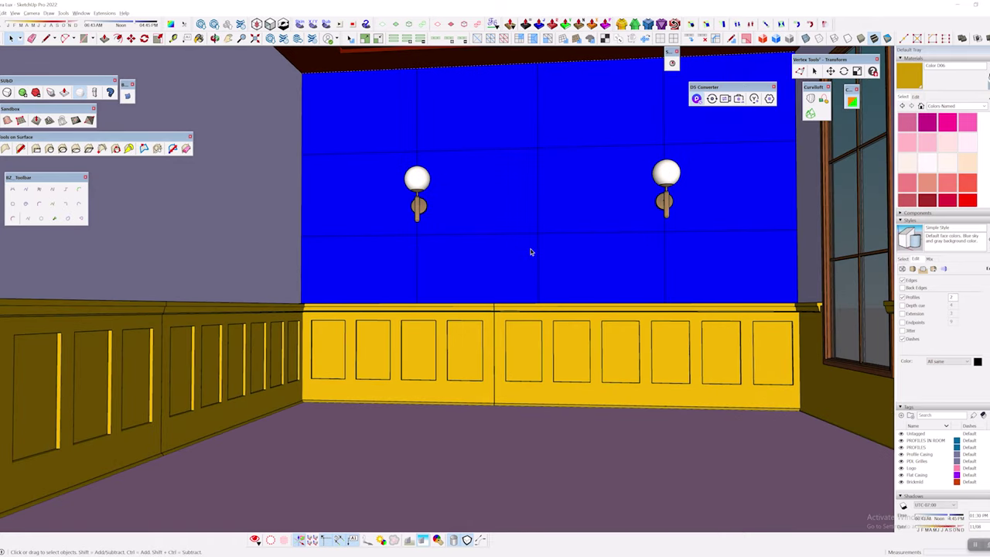
pyautogui.scroll(-1, 484, 275)
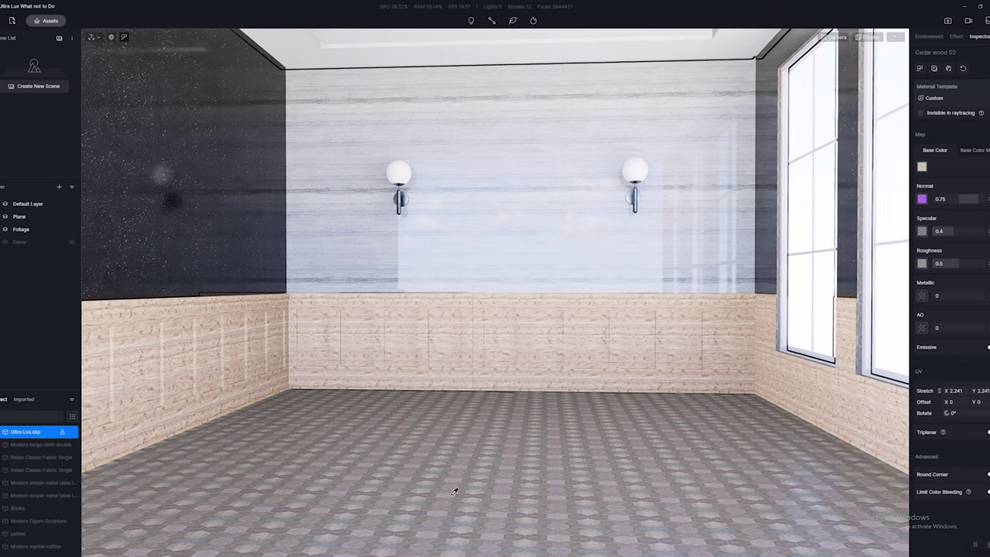
# Step: Examine the scale and grain direction of the wood material on the wainscoting along the room's walls in D5 Render
pyautogui.moveTo(536, 337)
pyautogui.mouseDown(button='right')
pyautogui.moveTo(497, 322)
pyautogui.moveTo(536, 348)
pyautogui.mouseUp(button='right')
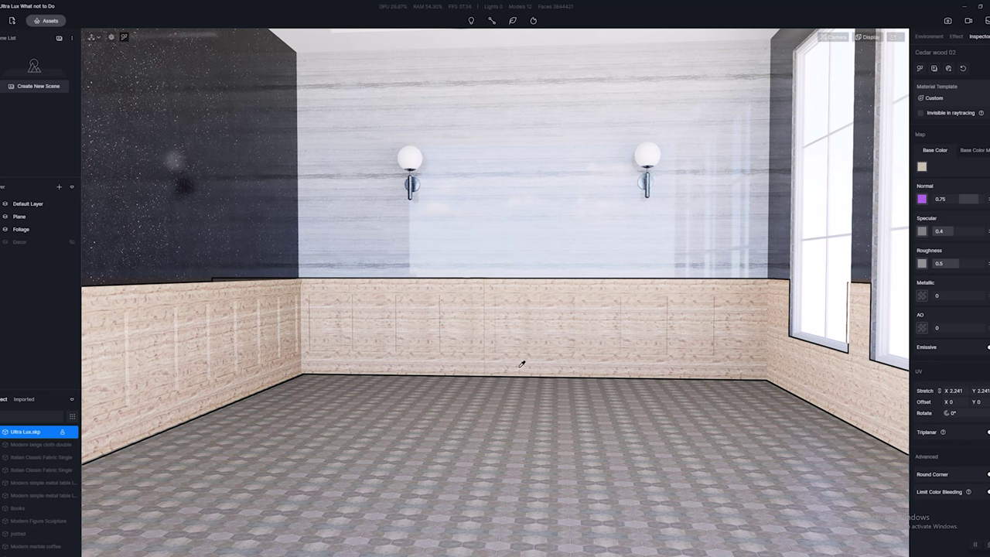
pyautogui.moveTo(521, 364); pyautogui.dragTo(445, 353, button='right')
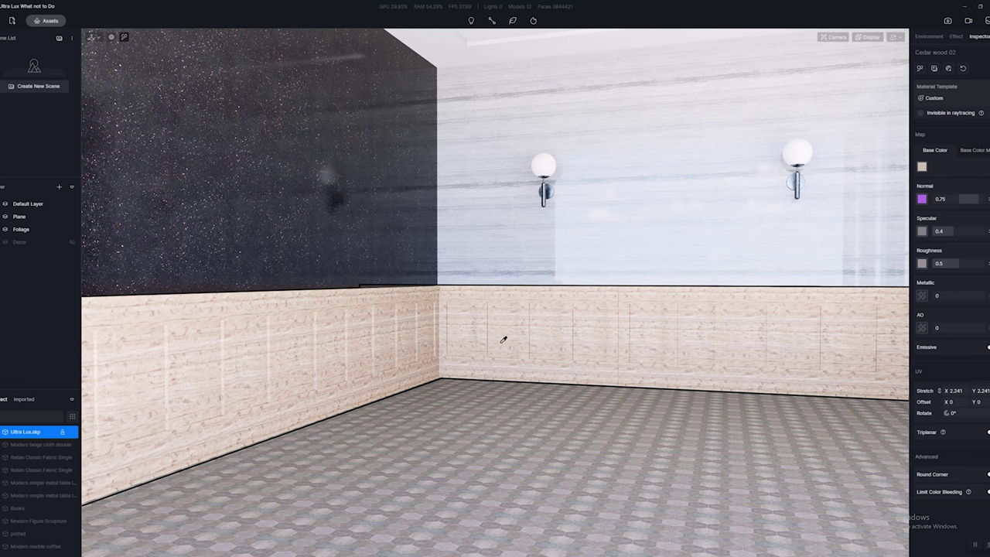
pyautogui.moveTo(542, 335); pyautogui.dragTo(771, 327, button='right')
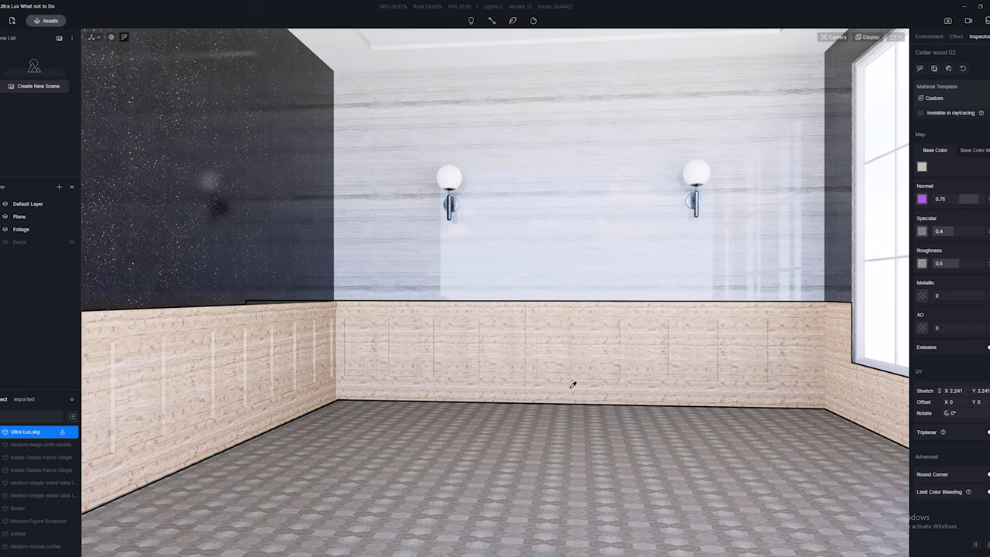
pyautogui.moveTo(574, 379); pyautogui.dragTo(392, 422, button='right')
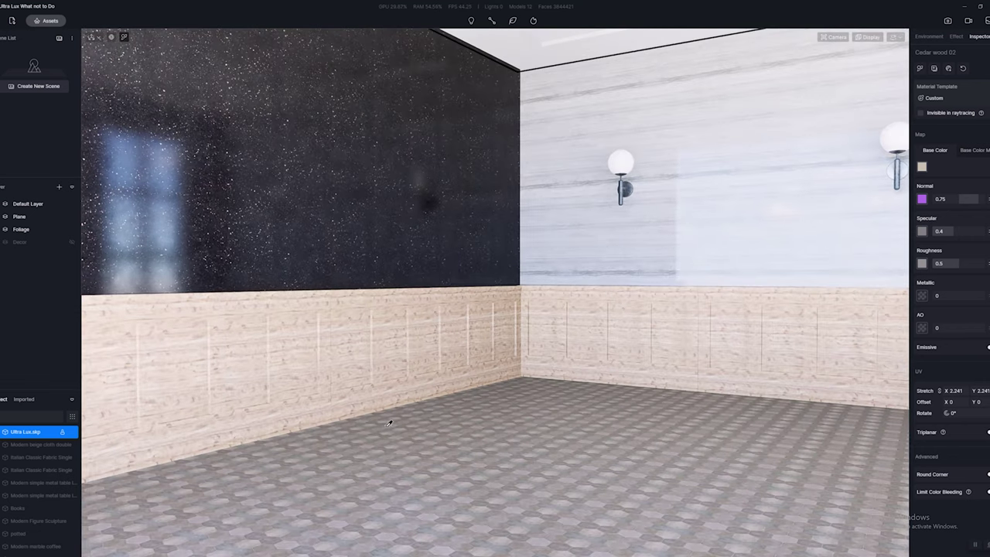
pyautogui.press('w')
pyautogui.press('a')
pyautogui.press('d')
pyautogui.moveTo(545, 280); pyautogui.dragTo(689, 291, button='right')
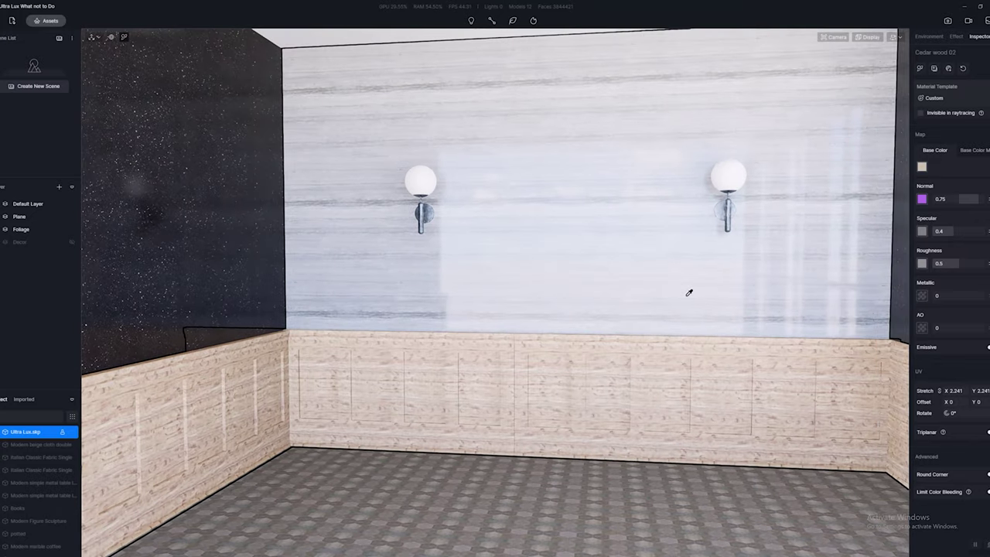
pyautogui.press('q')
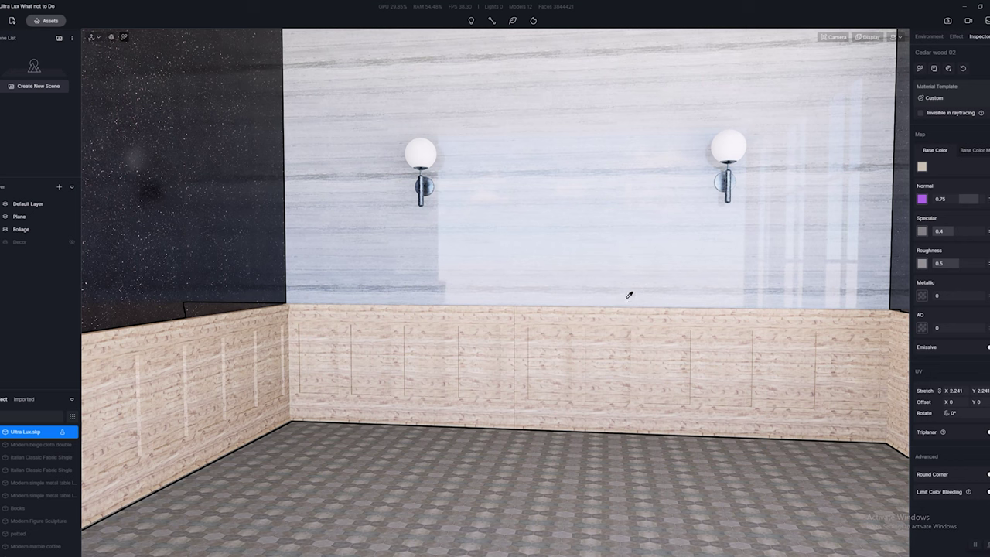
pyautogui.moveTo(658, 263); pyautogui.dragTo(444, 273, button='right')
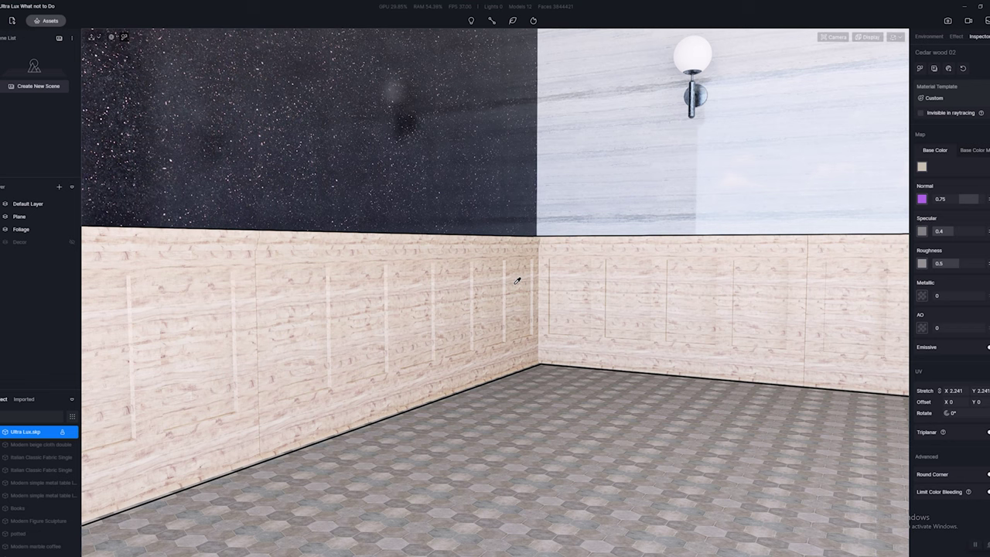
pyautogui.moveTo(474, 276); pyautogui.dragTo(605, 330, button='right')
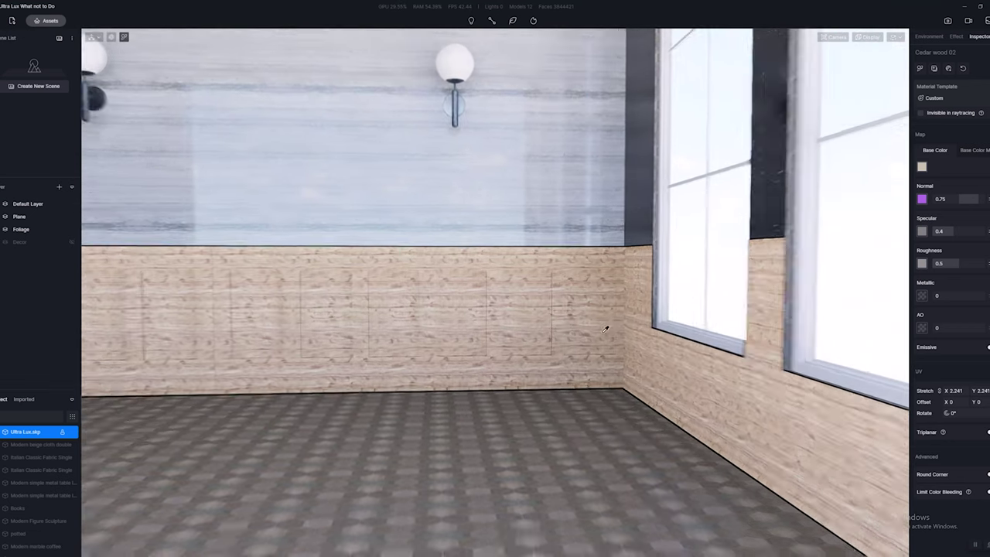
# Step: Apply the Dirty Pine wood material from the asset library to the wainscoting
pyautogui.scroll(4, 493, 327)
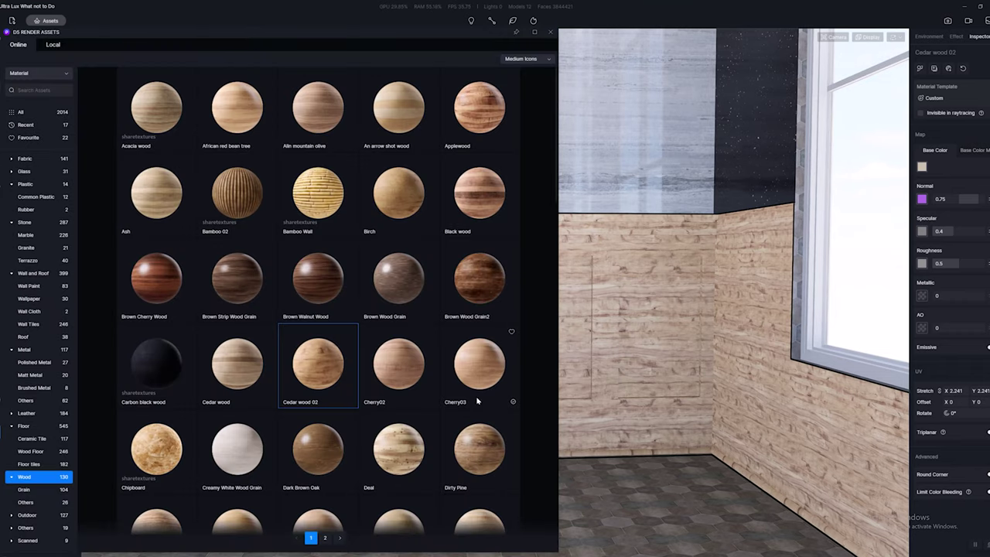
pyautogui.moveTo(479, 452); pyautogui.dragTo(733, 331)
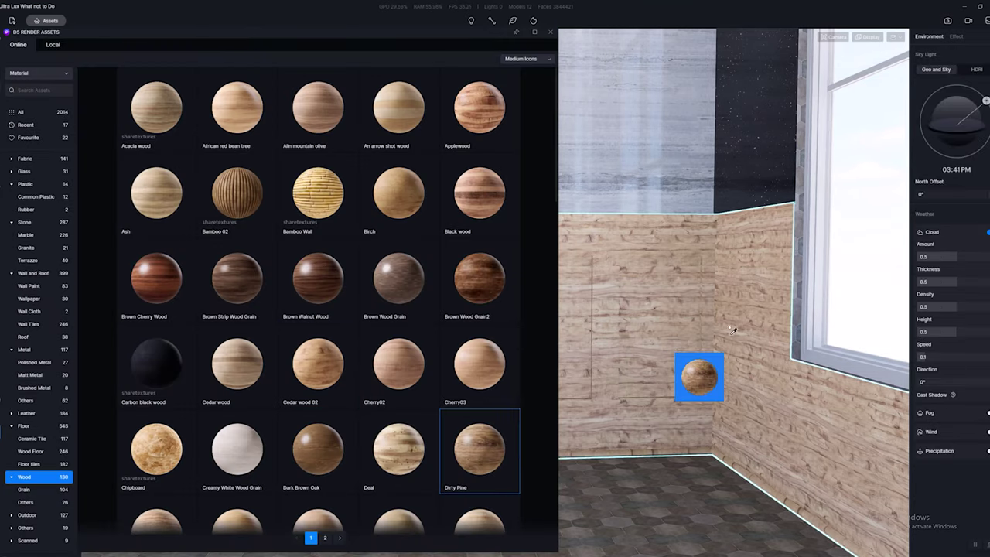
pyautogui.click(670, 366)
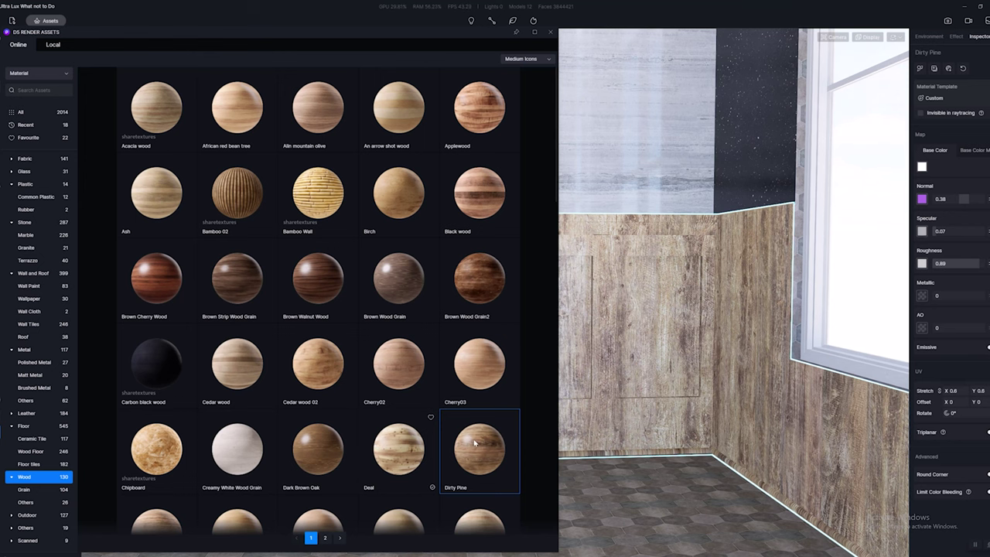
# Step: Apply the European beech wood material to the wainscoting and close the asset library
pyautogui.scroll(-1, 463, 439)
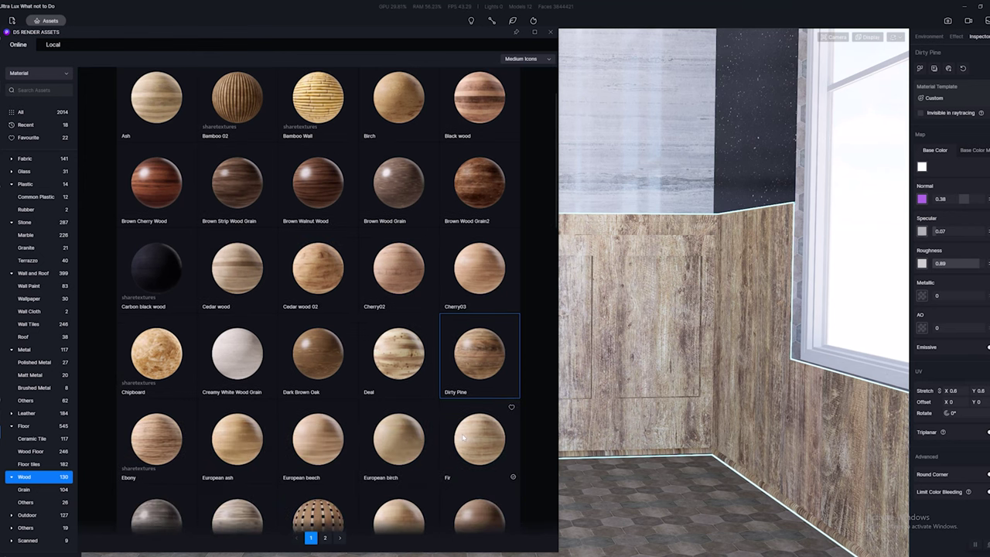
pyautogui.click(317, 437)
pyautogui.click(688, 374)
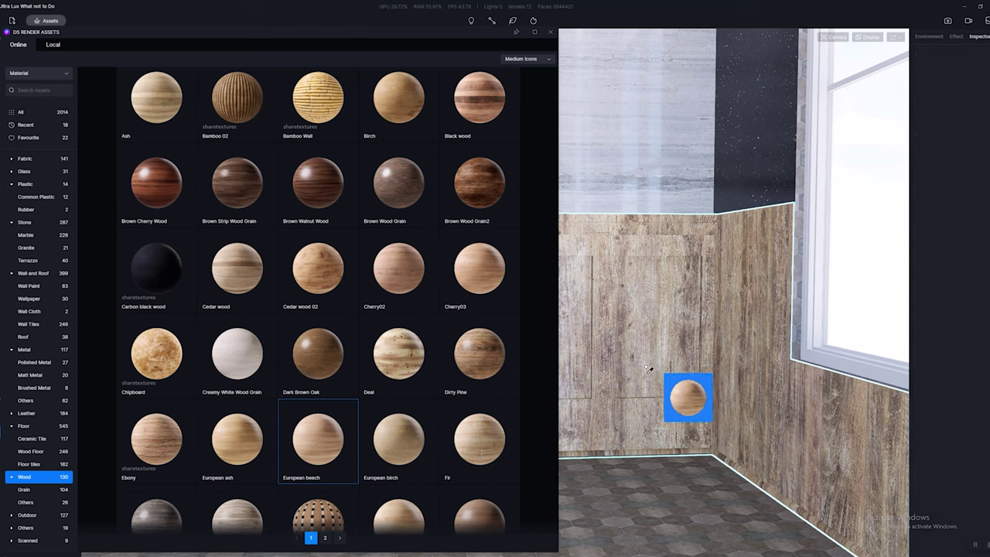
pyautogui.click(654, 310)
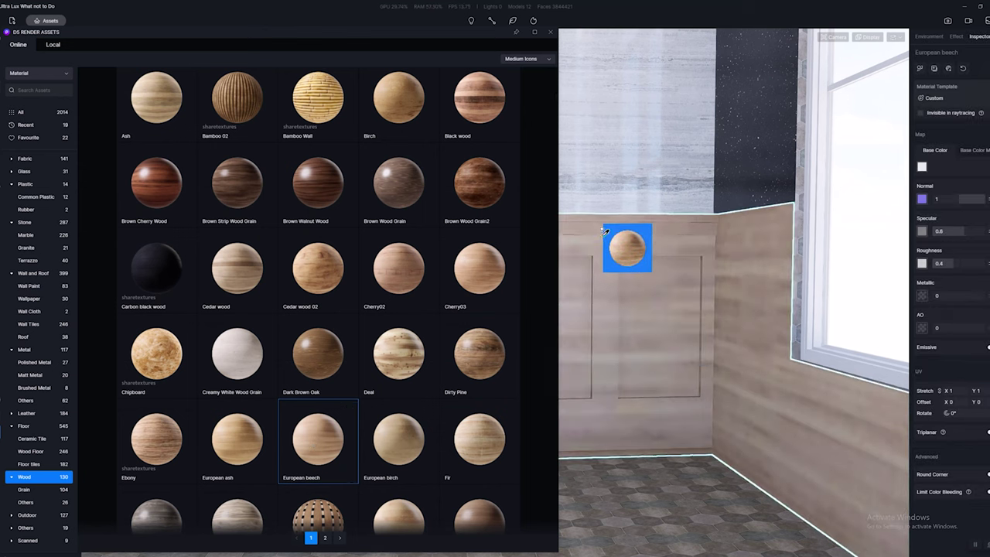
pyautogui.click(548, 32)
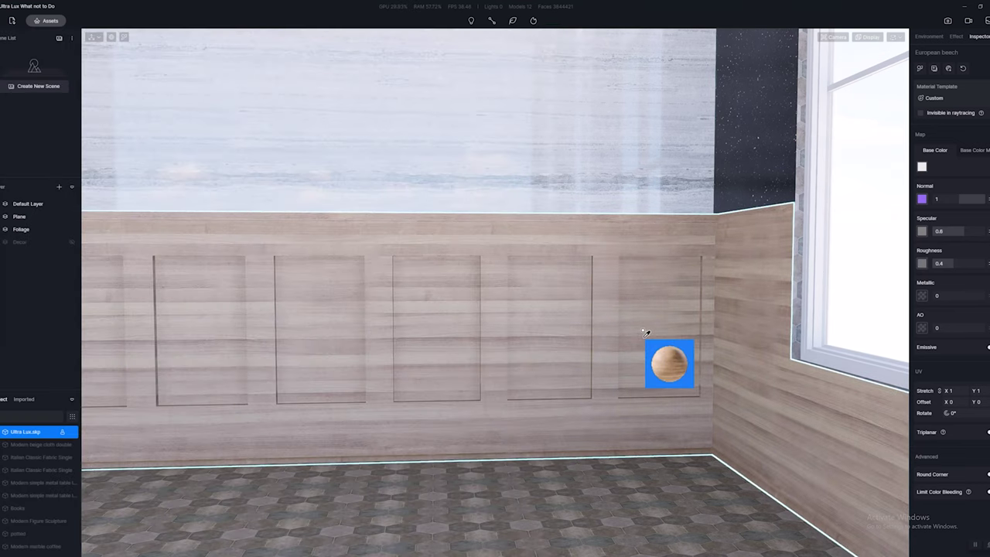
pyautogui.press('Escape')
# Step: Inspect the European beech grain across the recessed panels and corners of the wainscoting
pyautogui.moveTo(552, 358); pyautogui.dragTo(520, 358, button='right')
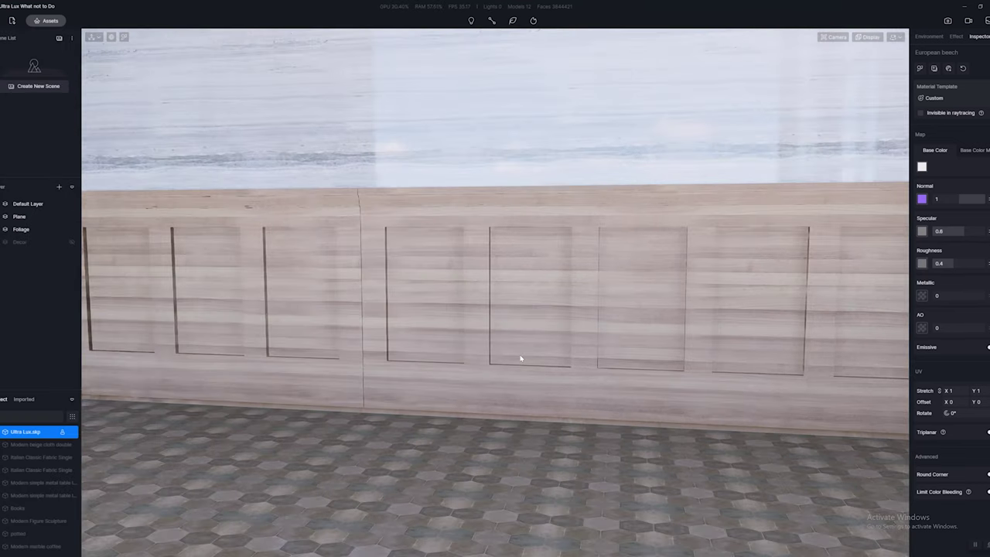
pyautogui.moveTo(689, 353); pyautogui.dragTo(389, 327, button='right')
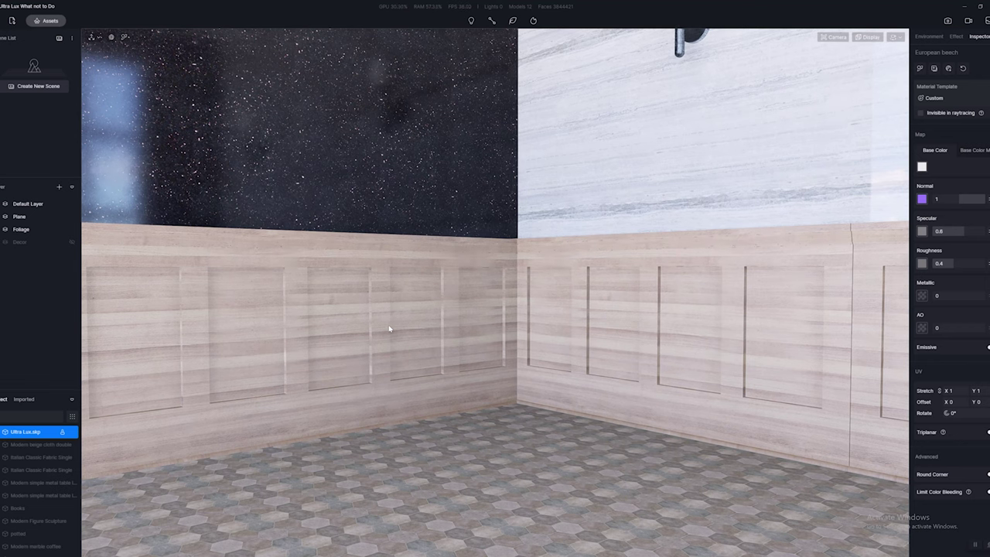
pyautogui.moveTo(614, 337); pyautogui.dragTo(743, 340, button='right')
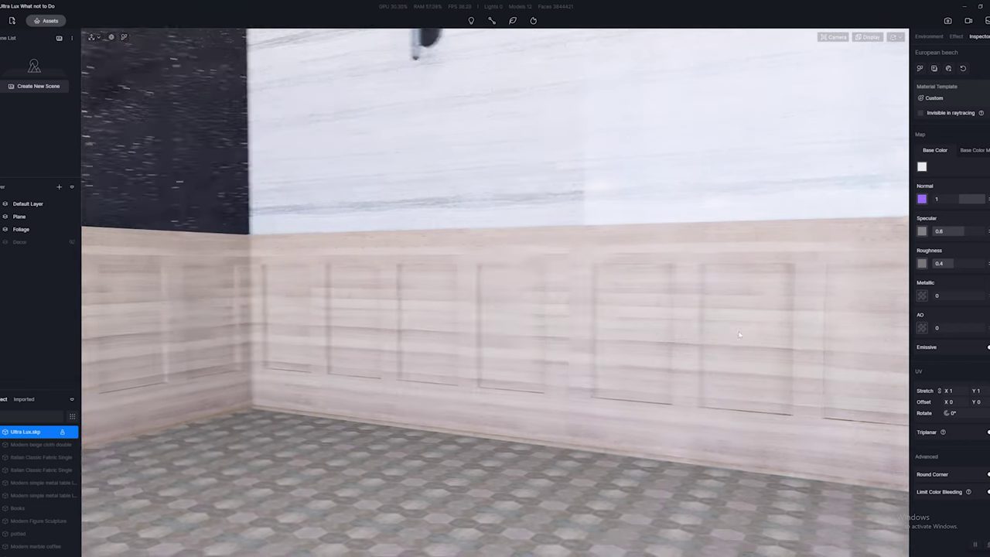
pyautogui.press('s')
pyautogui.press('q')
pyautogui.moveTo(500, 356); pyautogui.dragTo(357, 231, button='right')
pyautogui.moveTo(483, 354); pyautogui.dragTo(653, 348, button='right')
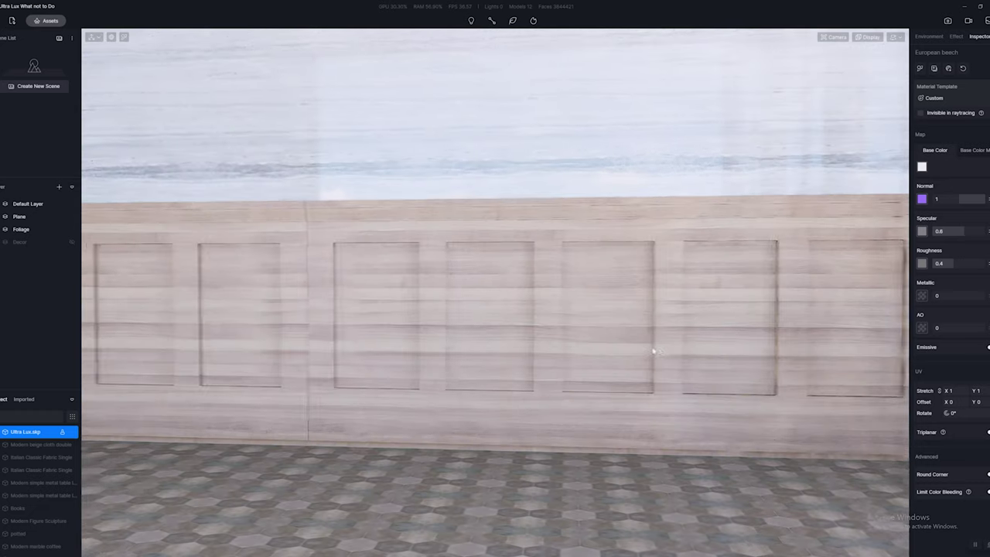
pyautogui.press('s')
pyautogui.moveTo(619, 344); pyautogui.dragTo(636, 422, button='right')
pyautogui.press('s')
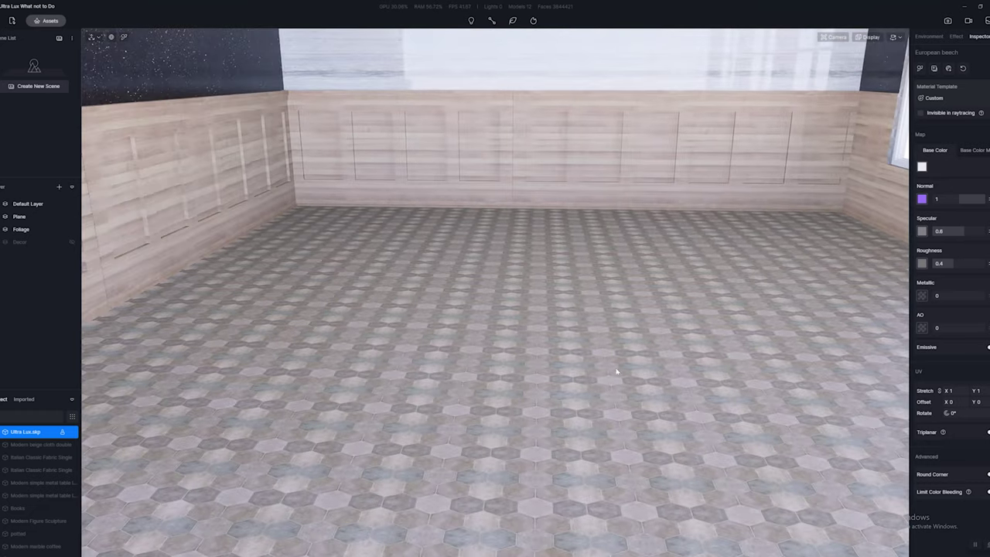
# Step: Pick the hexagonal tile material on the floor for editing
pyautogui.moveTo(616, 372); pyautogui.dragTo(626, 348, button='right')
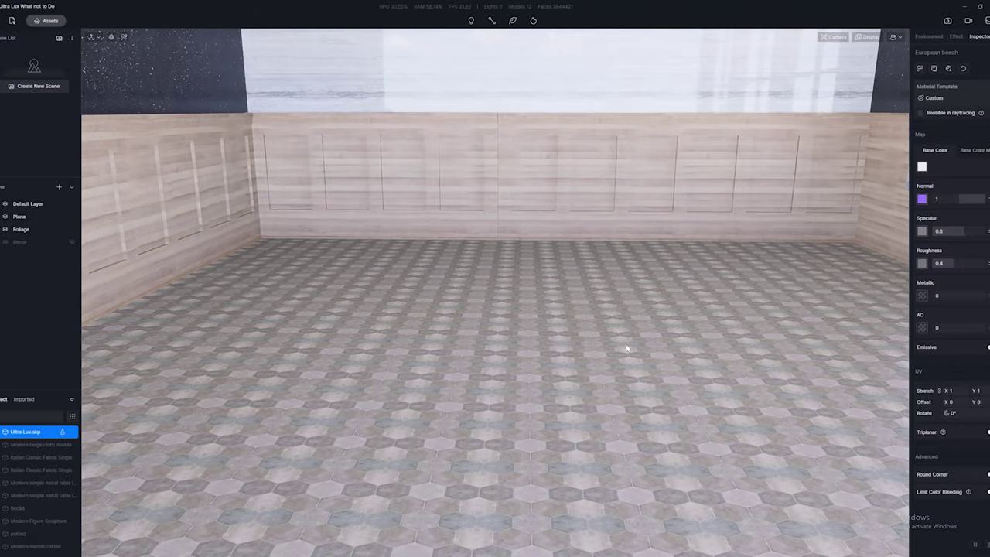
pyautogui.click(626, 350)
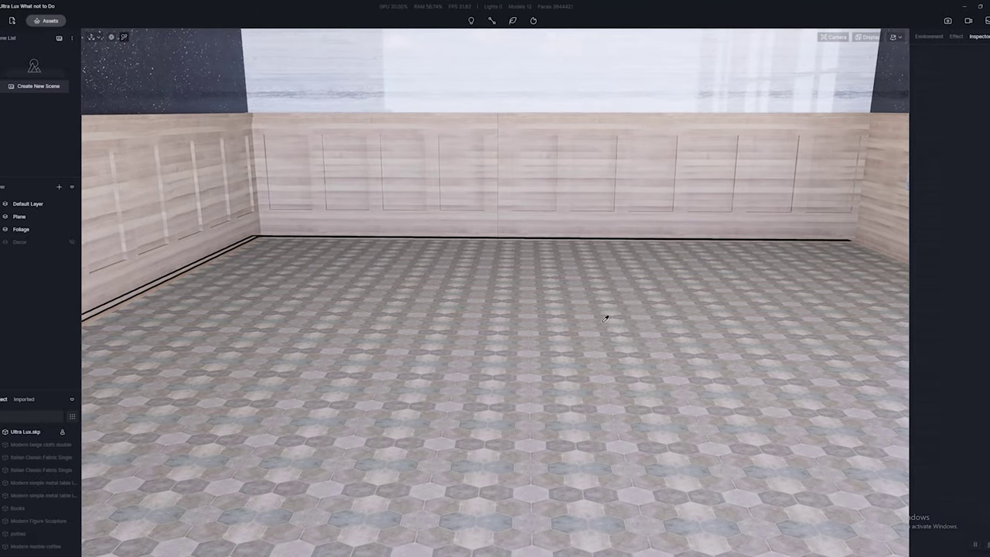
pyautogui.click(635, 370)
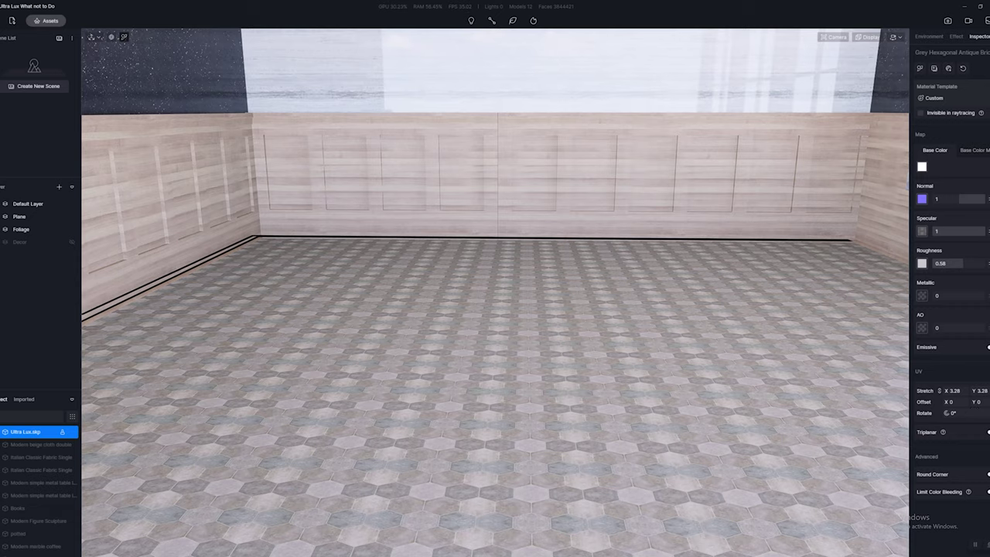
pyautogui.press('d')
pyautogui.moveTo(591, 411); pyautogui.dragTo(581, 386, button='right')
pyautogui.scroll(-1, 606, 391)
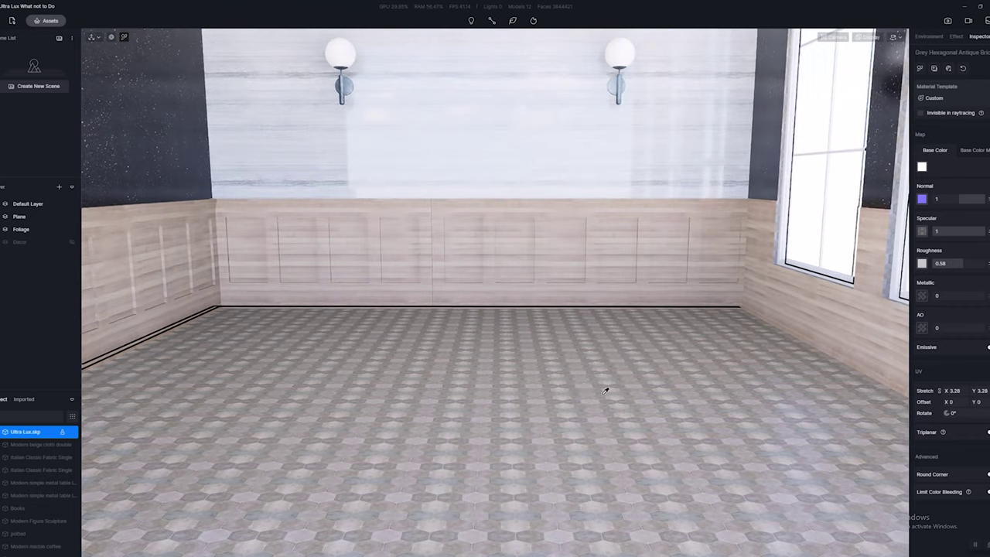
pyautogui.scroll(3, 605, 390)
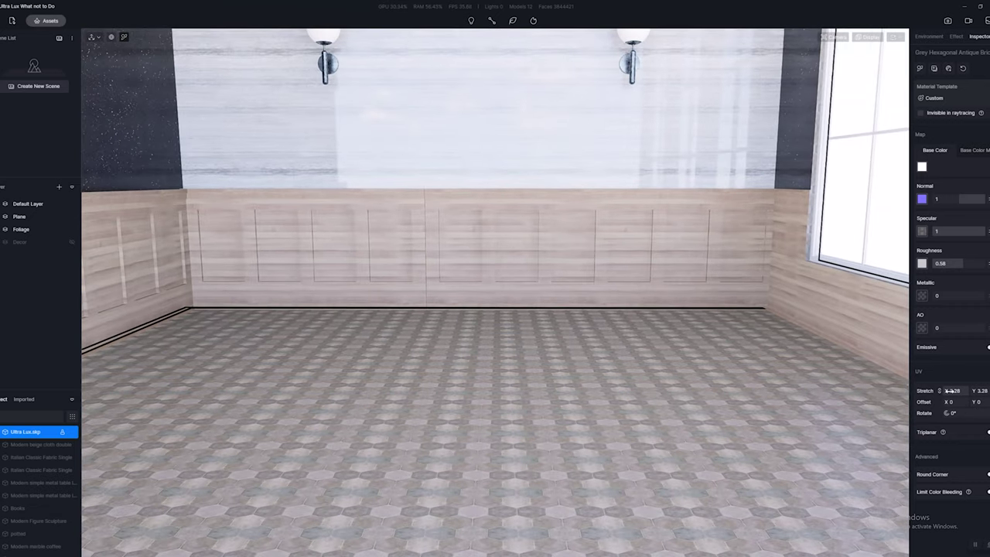
# Step: Try UV stretch values of 0.29, 0.251 and 1.131 on the hexagonal floor tile material
pyautogui.moveTo(954, 391); pyautogui.dragTo(832, 389)
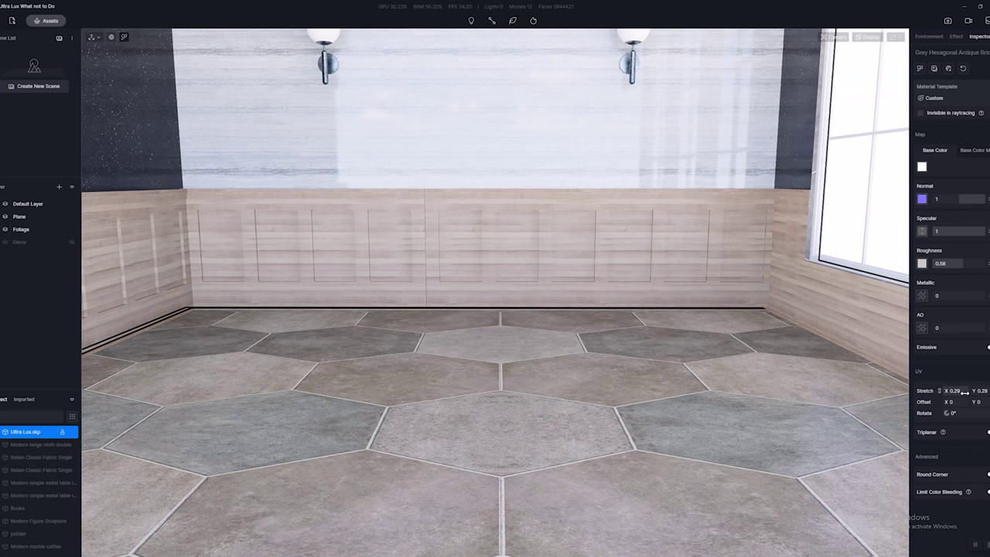
pyautogui.moveTo(944, 390); pyautogui.dragTo(936, 392)
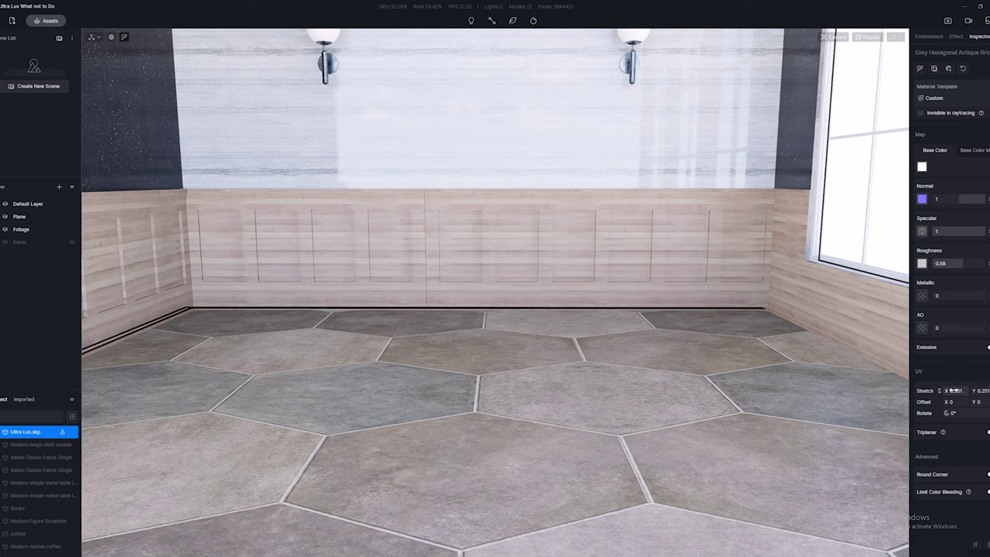
pyautogui.moveTo(954, 391); pyautogui.dragTo(984, 390)
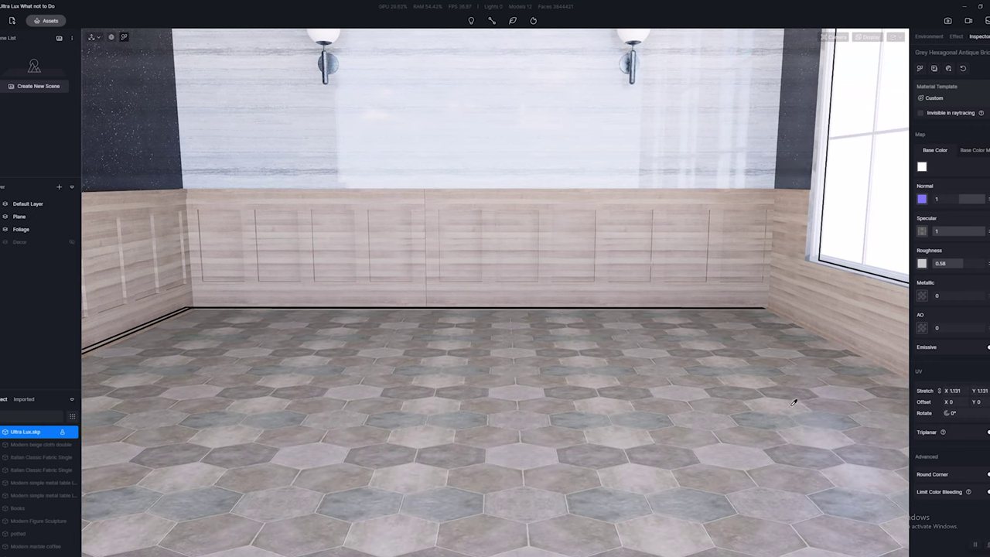
# Step: Set the hexagonal floor tile material's UV stretch to 1 in both X and Y
pyautogui.moveTo(797, 399); pyautogui.dragTo(802, 378, button='right')
pyautogui.scroll(-2, 738, 367)
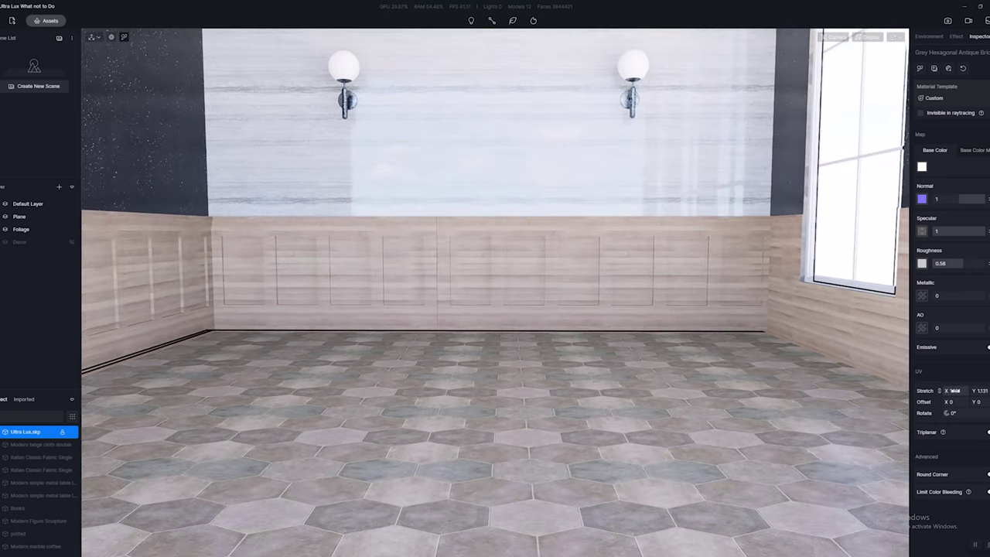
pyautogui.click(954, 391)
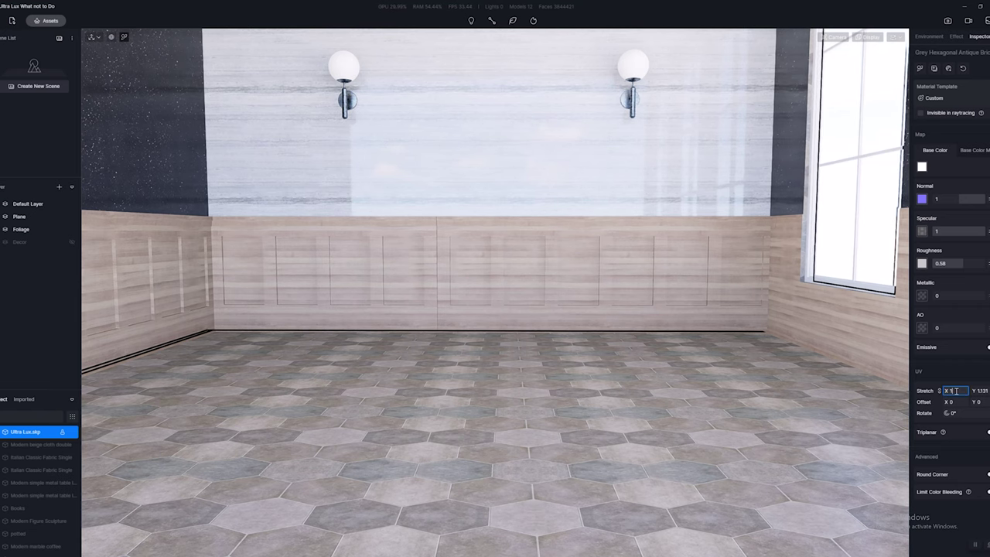
pyautogui.write('1')
pyautogui.press('Return')
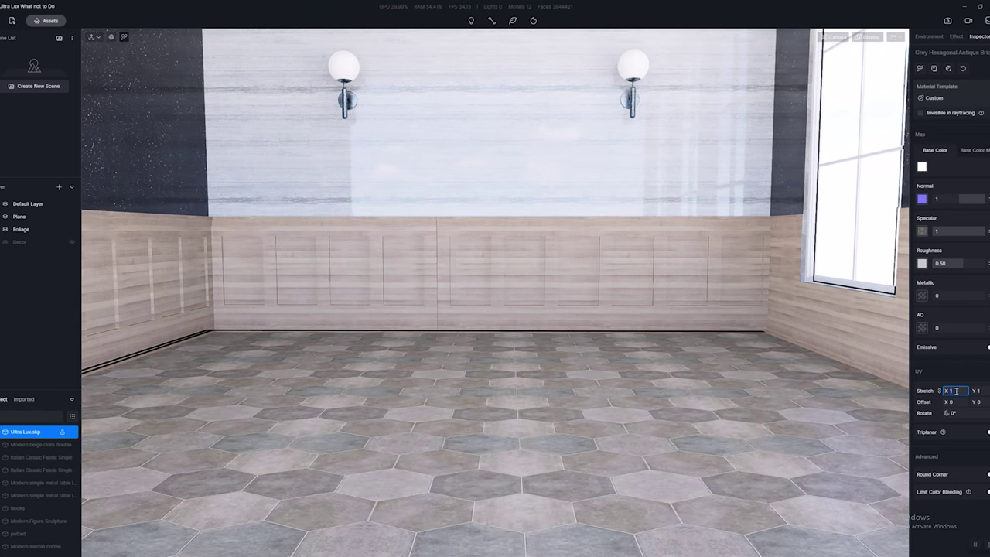
# Step: Set the hexagonal floor tile material's UV stretch to 2 in both X and Y
pyautogui.press('Return')
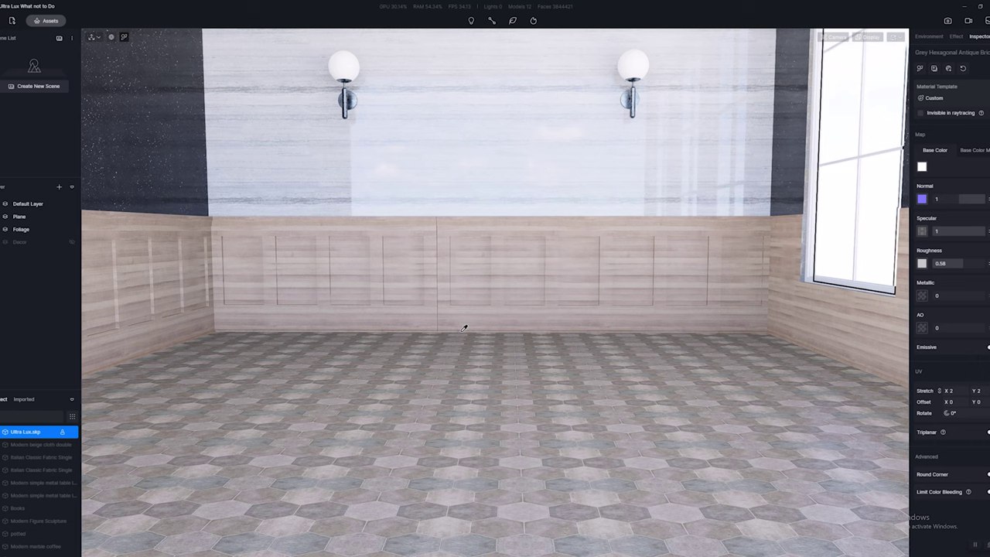
pyautogui.moveTo(410, 322); pyautogui.dragTo(331, 303, button='right')
pyautogui.moveTo(534, 333); pyautogui.dragTo(612, 333, button='right')
pyautogui.press('w')
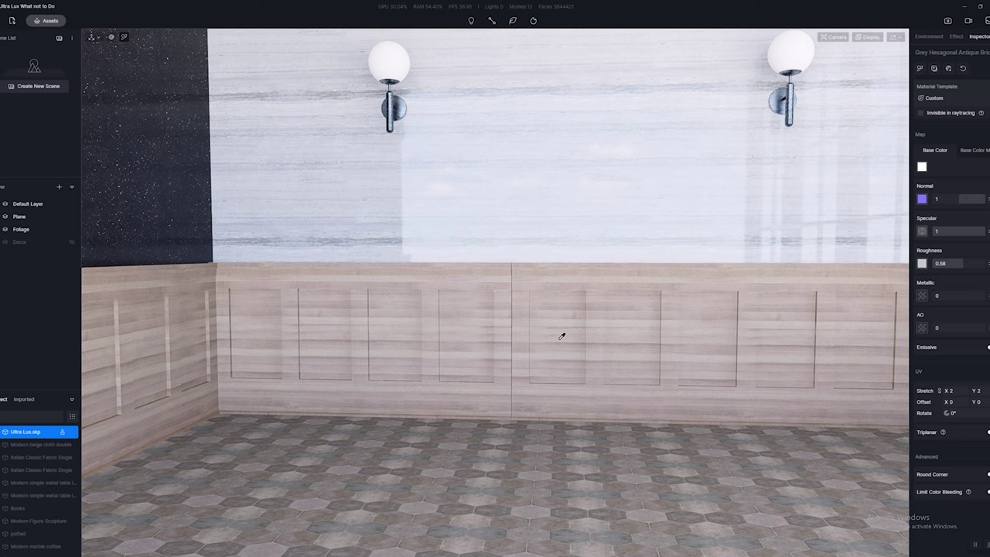
# Step: Pick up the White Rough Wall material from the white sample block outside the room
pyautogui.moveTo(548, 338); pyautogui.dragTo(490, 341, button='right')
pyautogui.press('a')
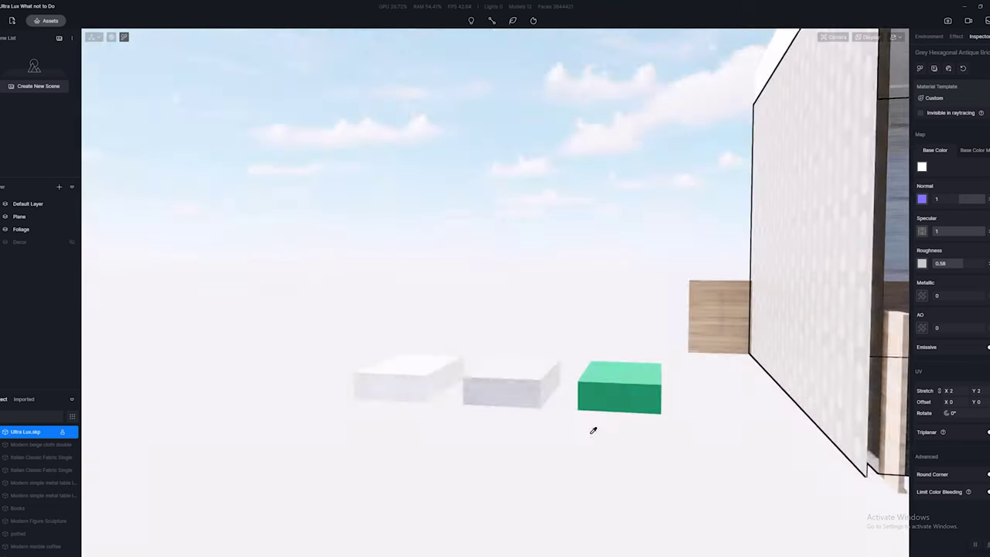
pyautogui.scroll(5, 572, 402)
pyautogui.click(222, 346)
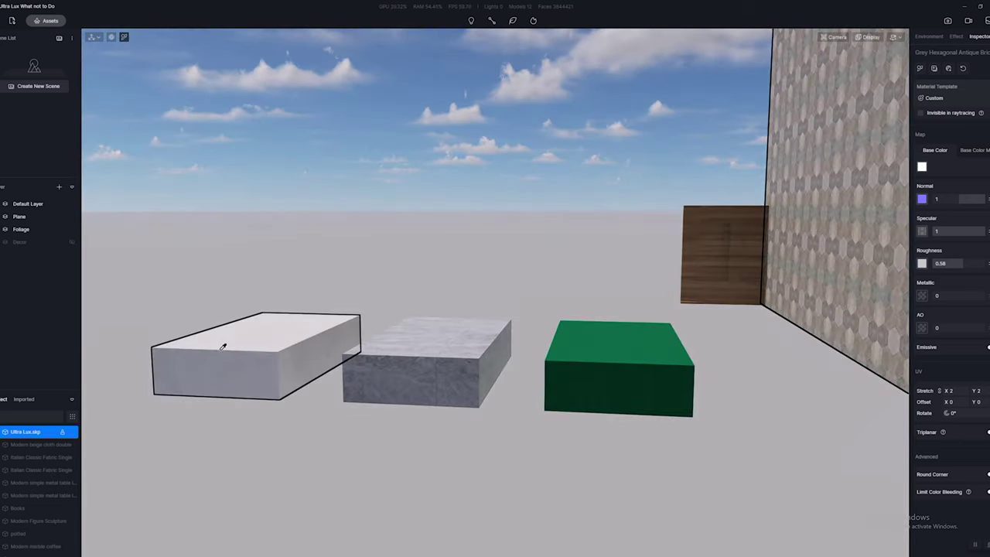
pyautogui.click(257, 367)
# Step: Apply the White Rough Wall material to the wainscoting around the room and check the recessed panels
pyautogui.press('d')
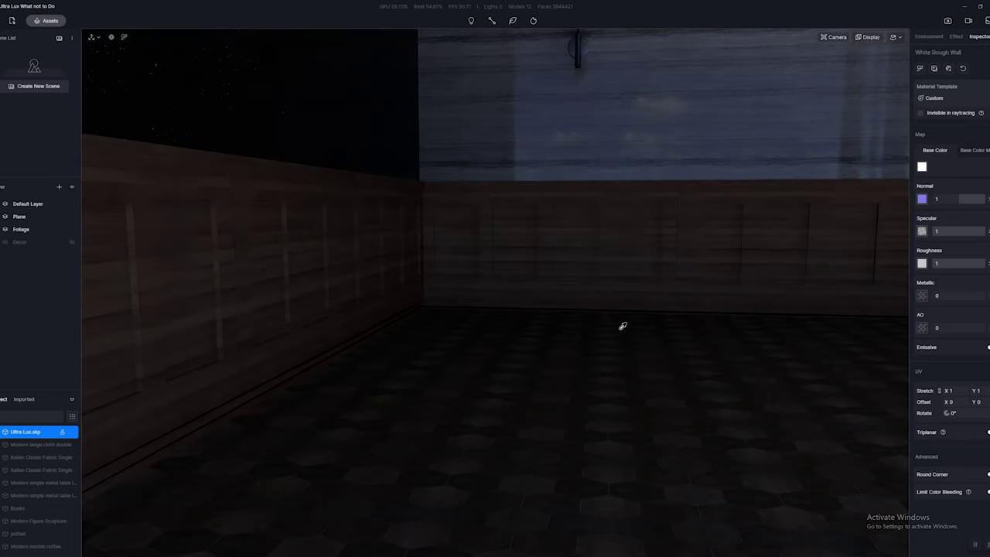
pyautogui.click(629, 265)
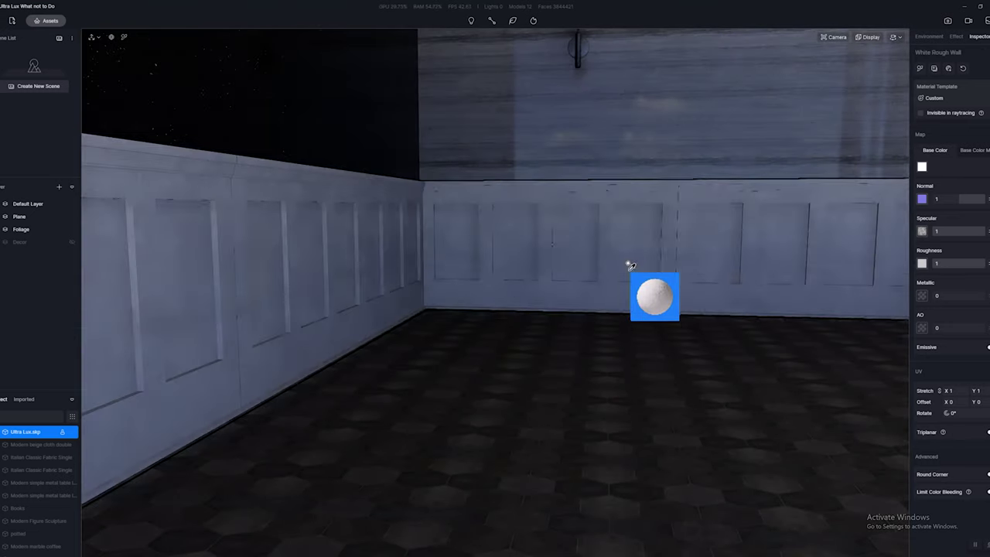
pyautogui.click(630, 326)
pyautogui.moveTo(630, 328); pyautogui.dragTo(715, 288, button='right')
pyautogui.press('w')
pyautogui.press('d')
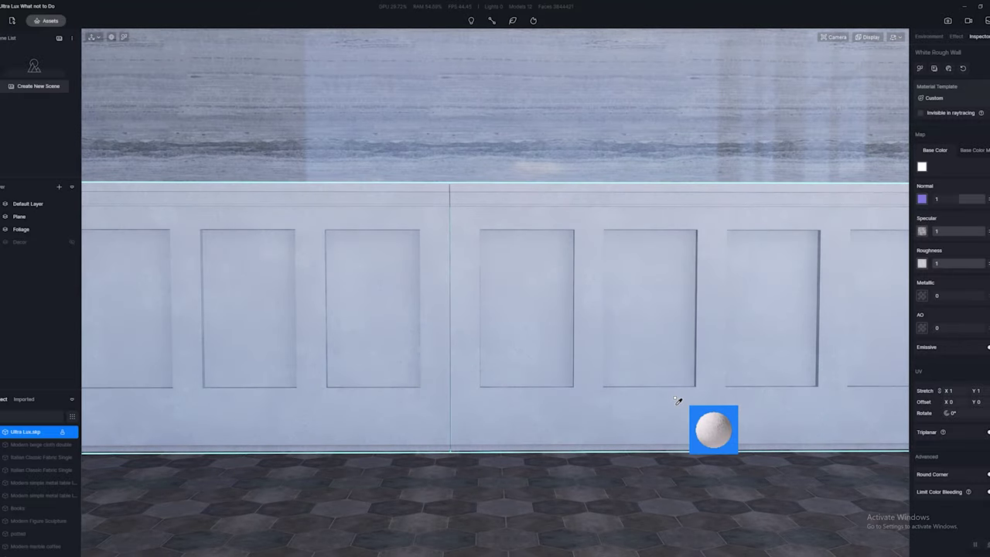
pyautogui.press('s')
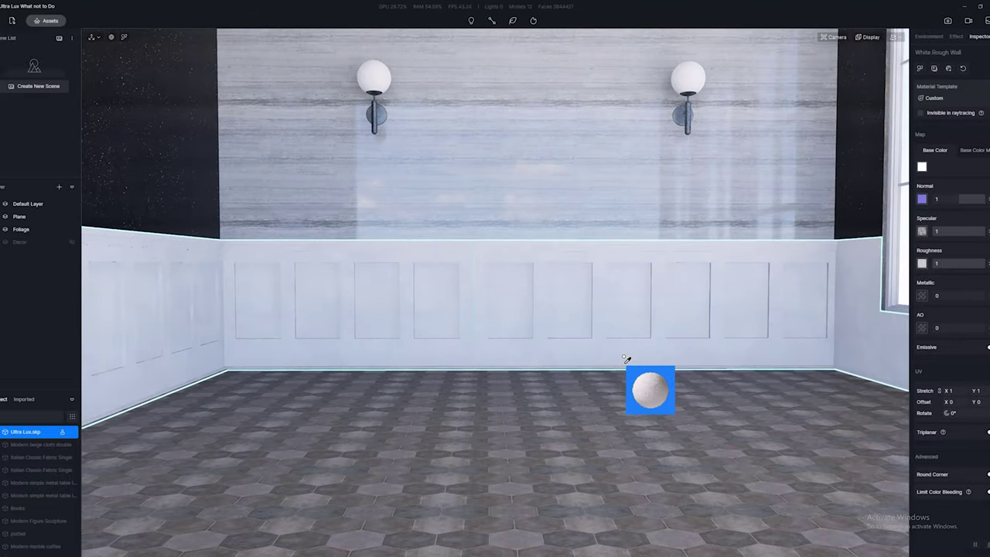
# Step: Stop applying the white wall material and pick up the green wall paint from the green sample block outside
pyautogui.press('s')
pyautogui.press('a')
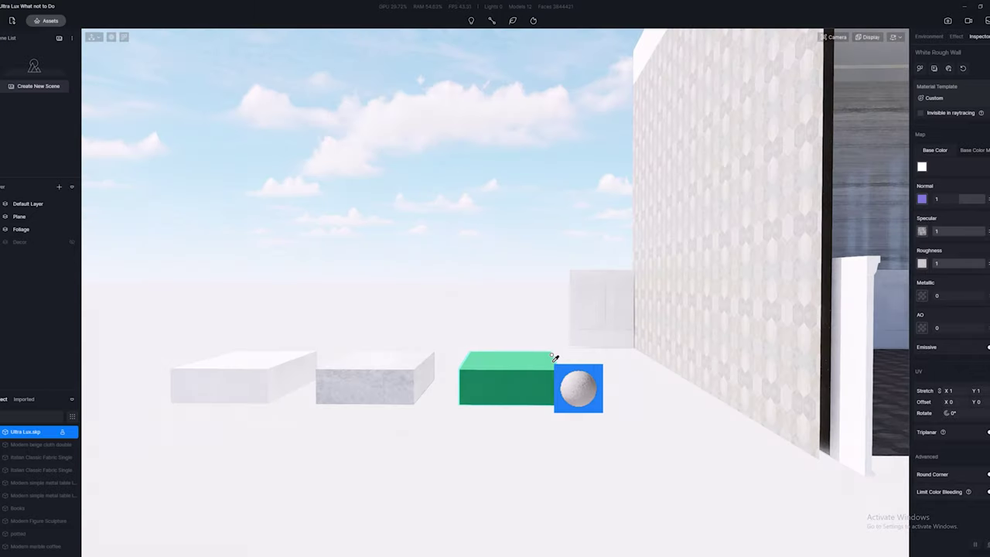
pyautogui.press('Escape')
pyautogui.moveTo(597, 397); pyautogui.dragTo(549, 392, button='right')
pyautogui.press('w')
pyautogui.press('d')
pyautogui.press('i')
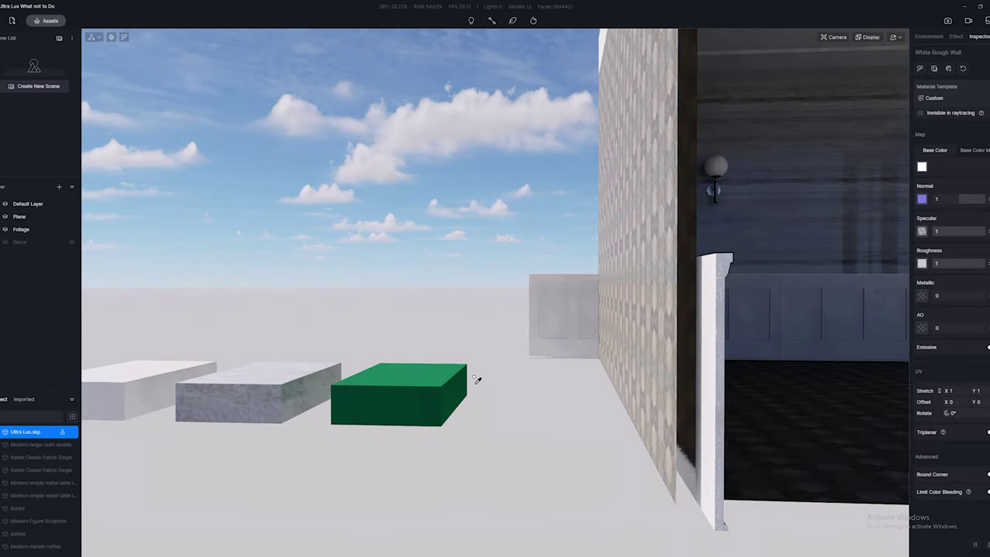
pyautogui.click(433, 379)
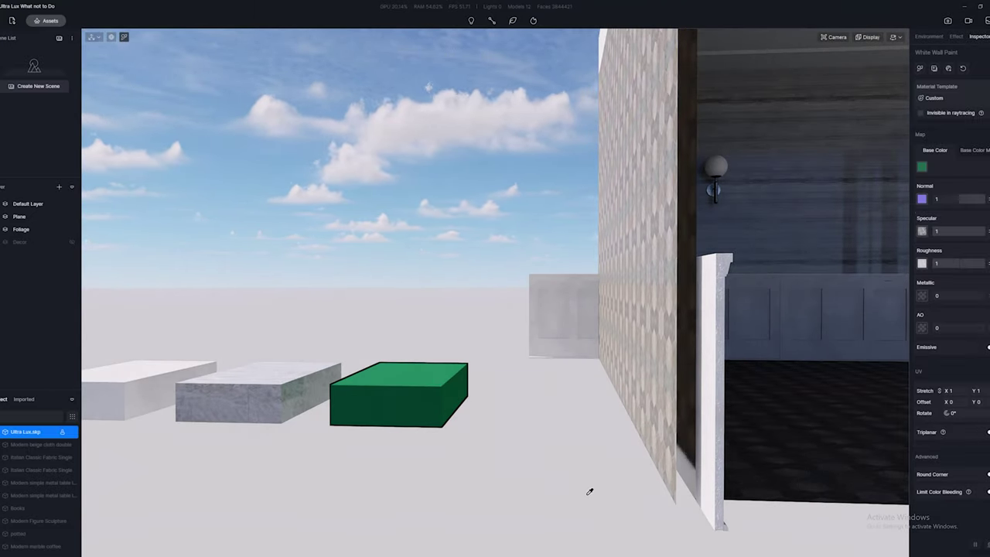
# Step: Apply the green wall paint to the back wall above the wainscoting, behind the two wall lamps
pyautogui.moveTo(590, 490); pyautogui.dragTo(629, 442, button='right')
pyautogui.press('d')
pyautogui.press('e')
pyautogui.press('a')
pyautogui.press('w')
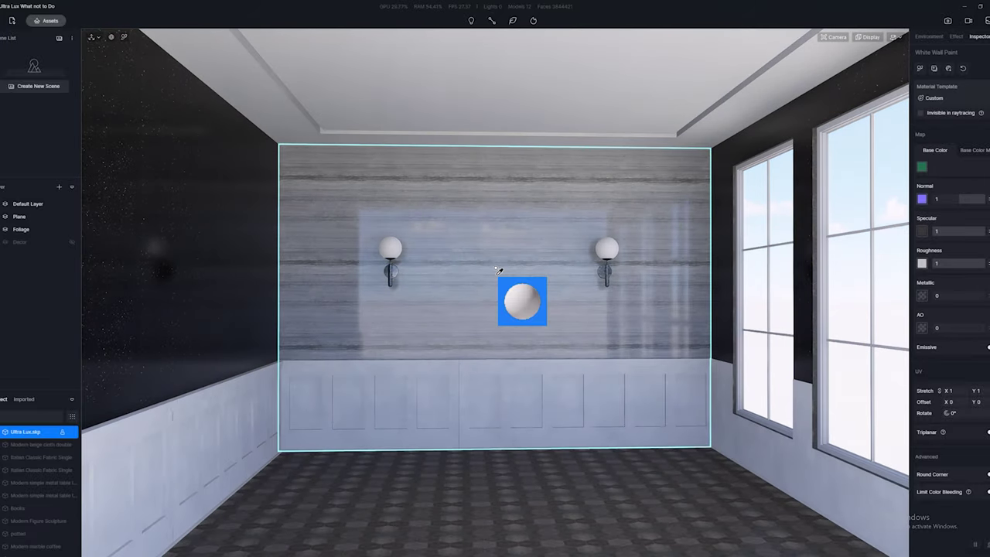
pyautogui.click(500, 269)
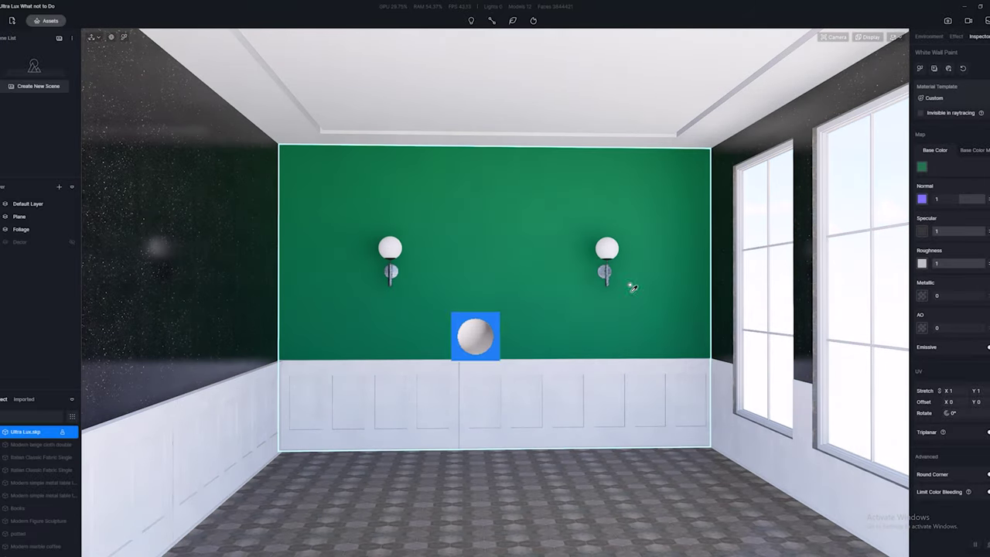
pyautogui.press('a')
pyautogui.press('s')
pyautogui.press('a')
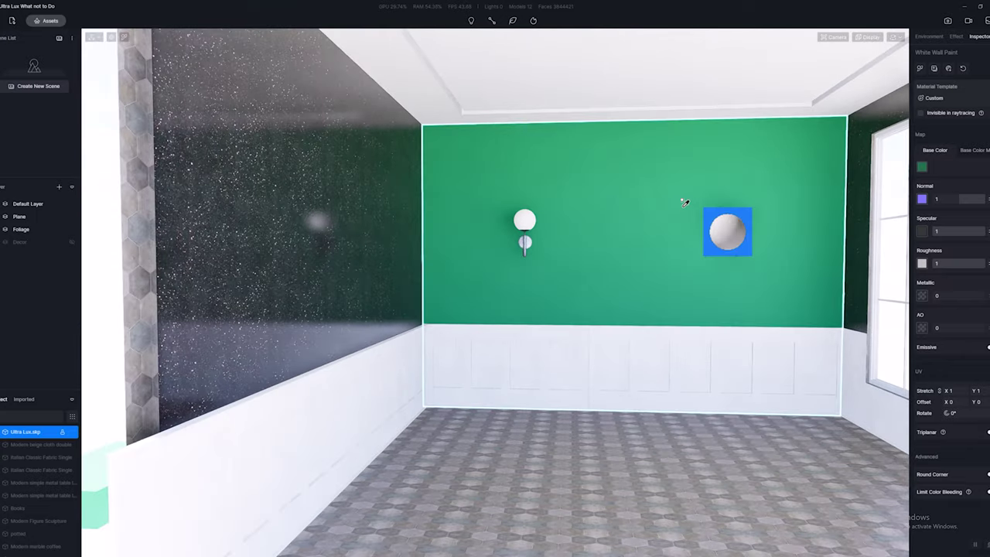
pyautogui.press('Escape')
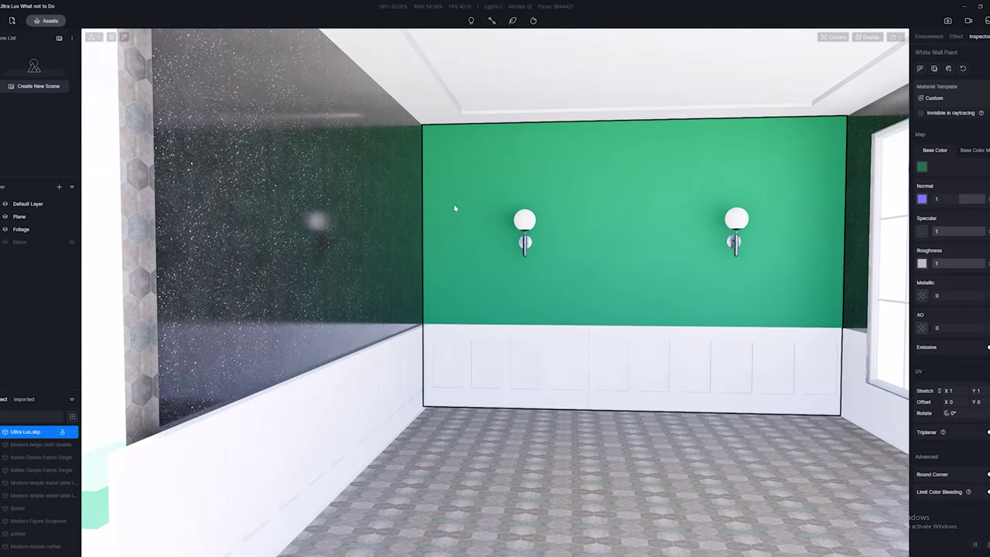
# Step: Apply the White Wall Paint material from the favourite library materials to the black granite side walls
pyautogui.press('m')
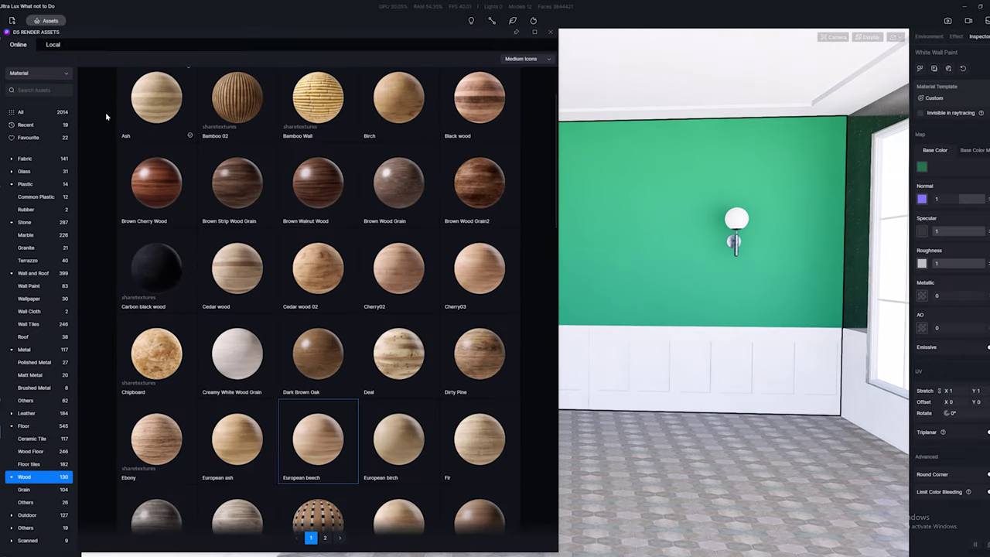
pyautogui.click(38, 73)
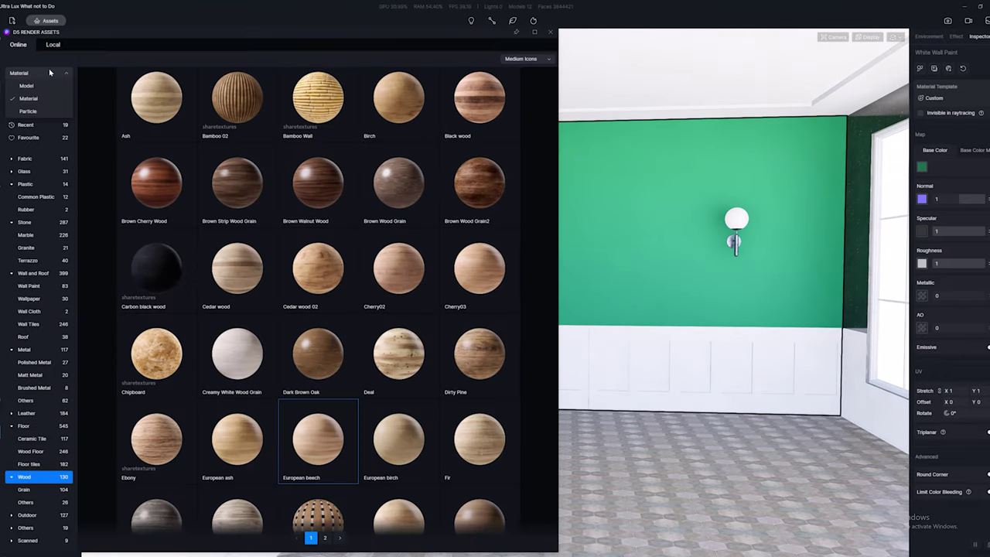
pyautogui.click(25, 140)
pyautogui.moveTo(749, 292); pyautogui.dragTo(517, 312, button='right')
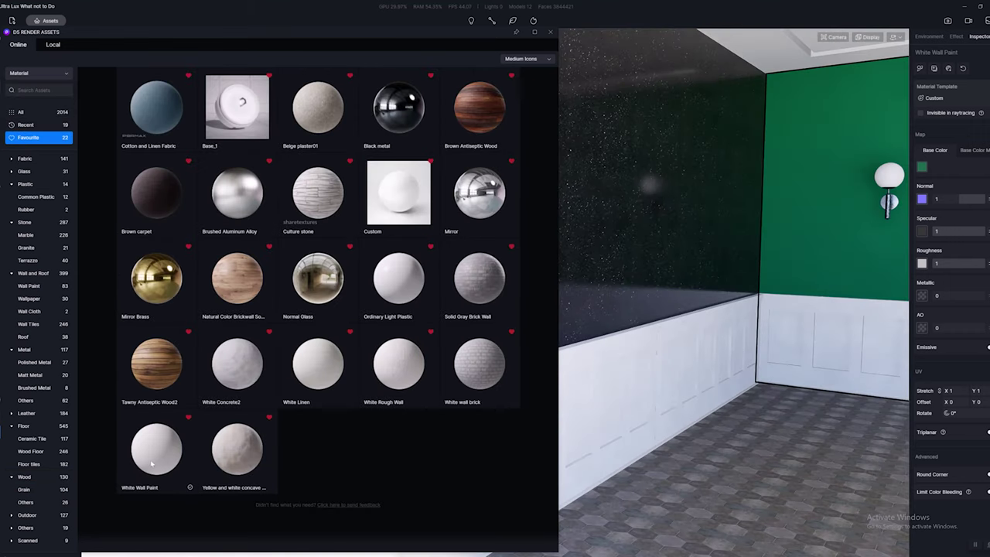
pyautogui.click(153, 463)
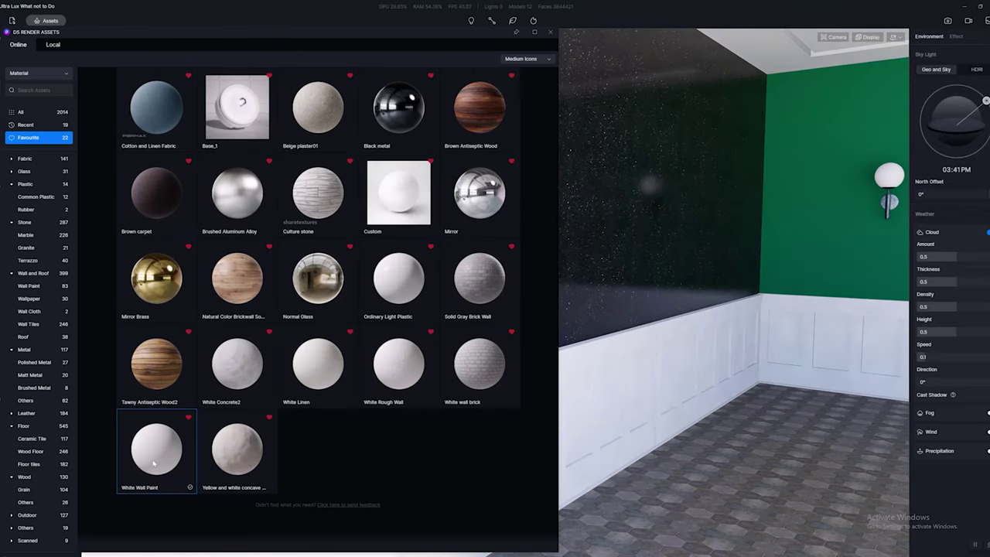
pyautogui.click(630, 211)
pyautogui.moveTo(632, 340); pyautogui.dragTo(830, 358, button='right')
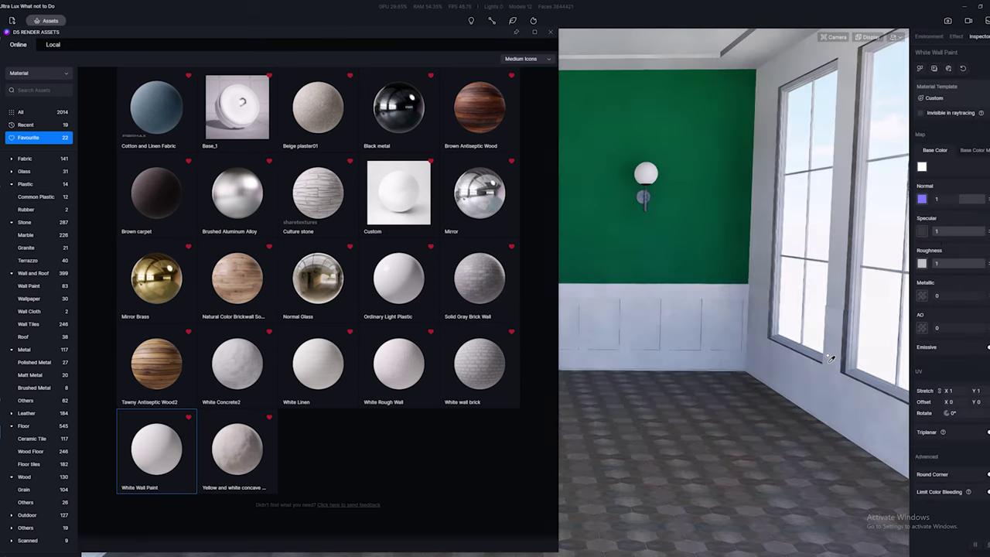
pyautogui.scroll(8, 749, 349)
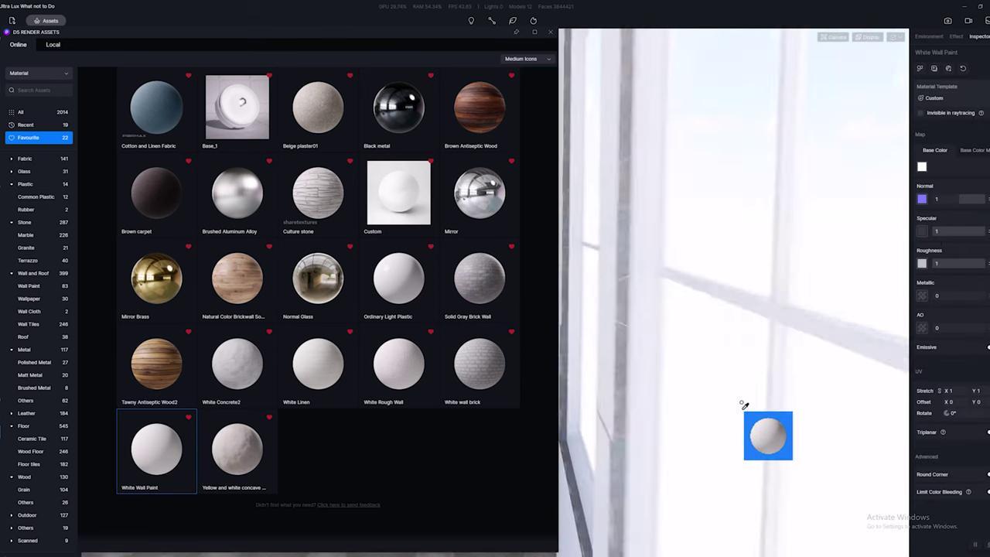
pyautogui.moveTo(743, 404)
pyautogui.mouseDown()
pyautogui.moveTo(729, 415)
pyautogui.moveTo(592, 70)
pyautogui.moveTo(551, 32)
pyautogui.mouseUp()
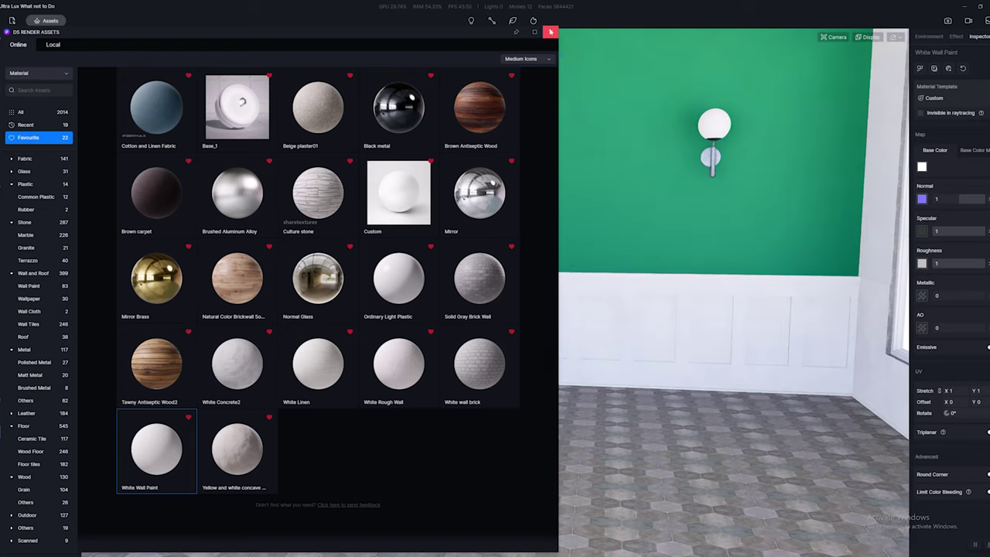
pyautogui.click(551, 32)
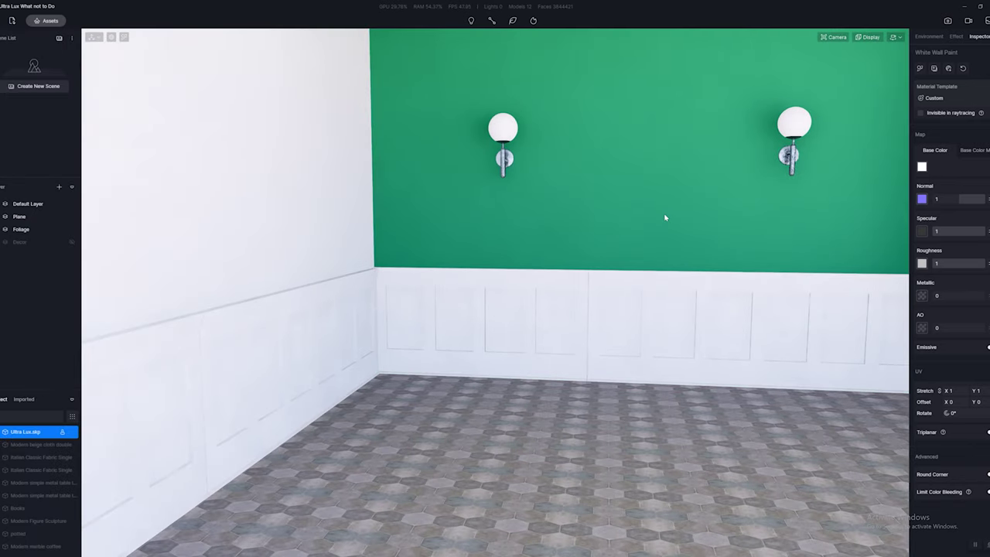
# Step: Shift the green back wall's base colour to a darker, more saturated green
pyautogui.click(678, 178)
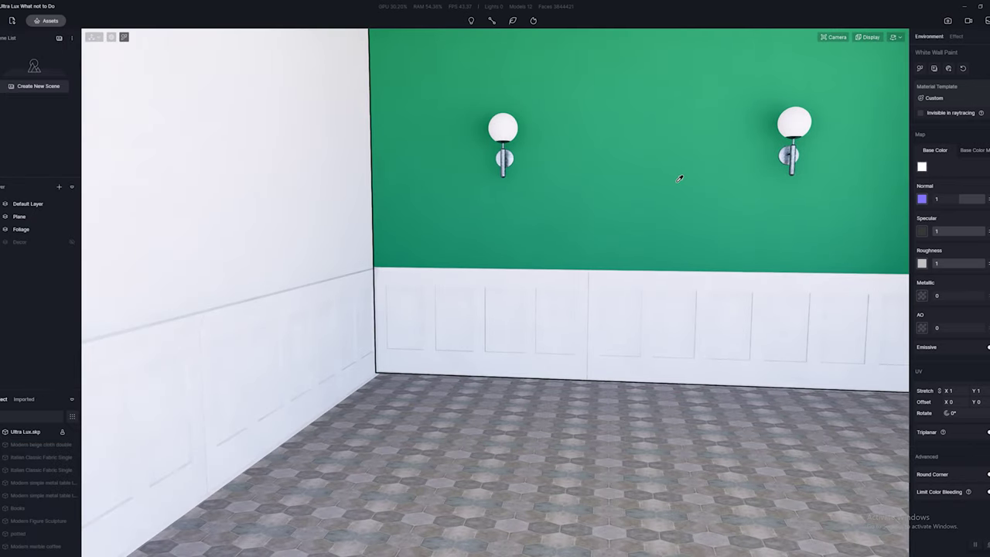
pyautogui.click(922, 168)
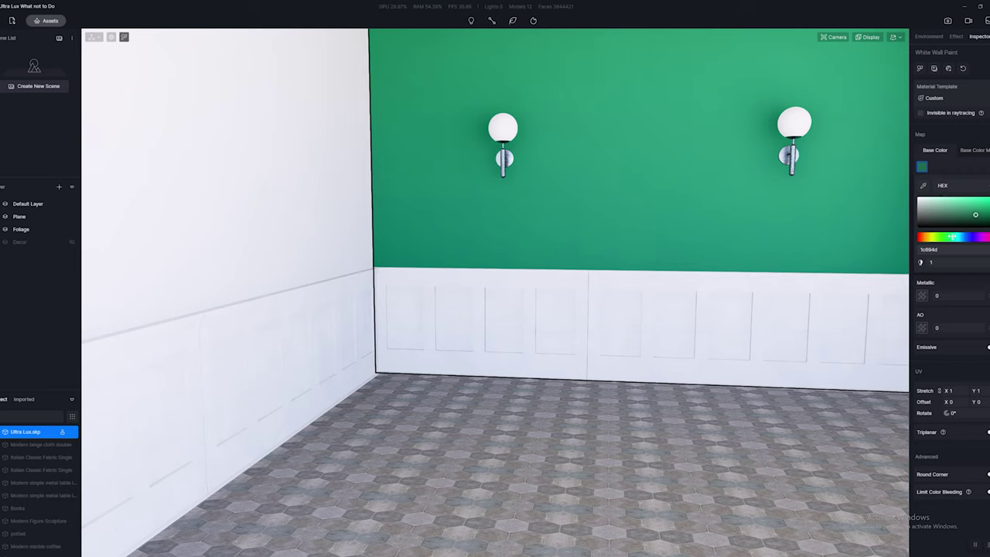
pyautogui.moveTo(975, 217); pyautogui.dragTo(986, 223)
# Step: Replace the hexagonal floor tile with the 1:2 Cartier tile material from the recently used library materials
pyautogui.moveTo(737, 279); pyautogui.dragTo(632, 384, button='right')
pyautogui.scroll(-3, 638, 281)
pyautogui.scroll(1, 632, 284)
pyautogui.click(625, 373)
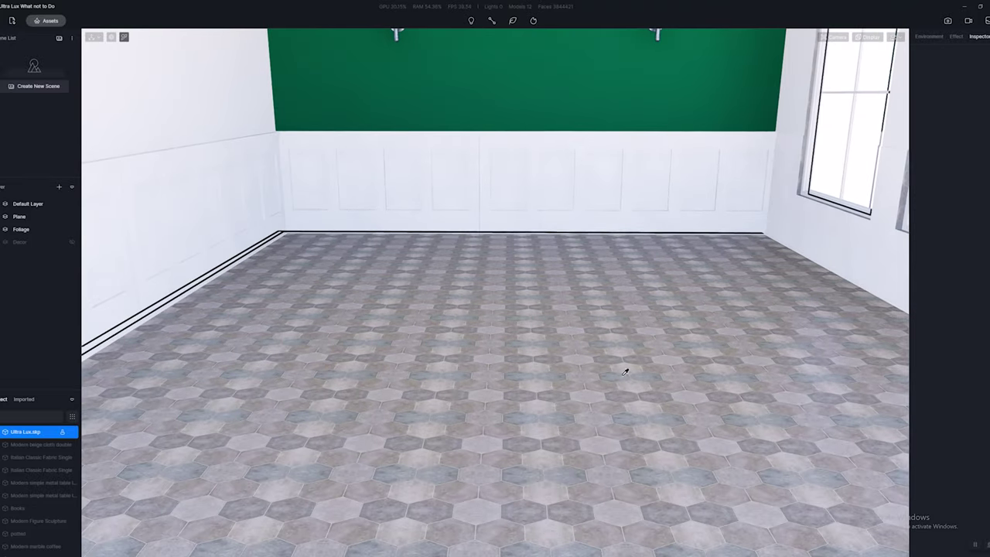
pyautogui.click(47, 21)
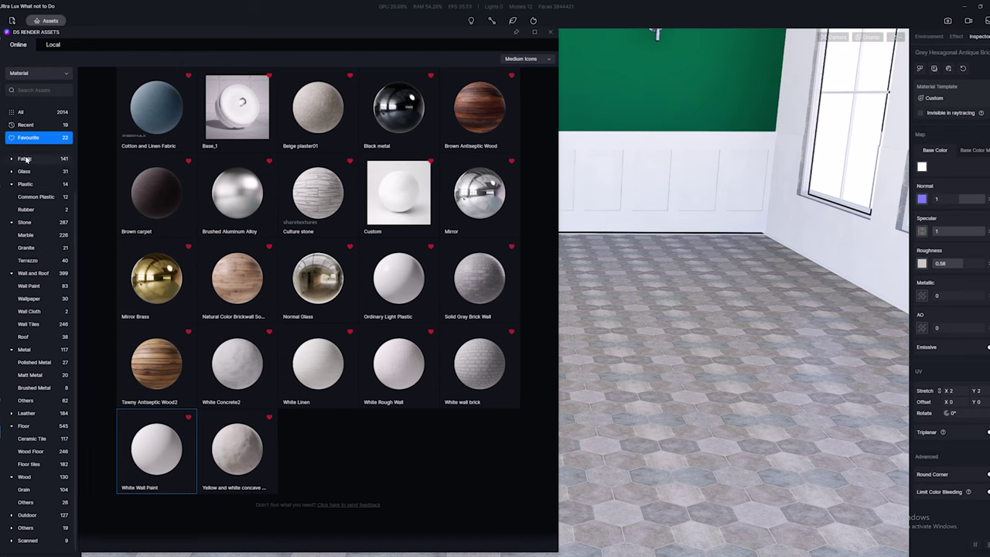
pyautogui.click(26, 125)
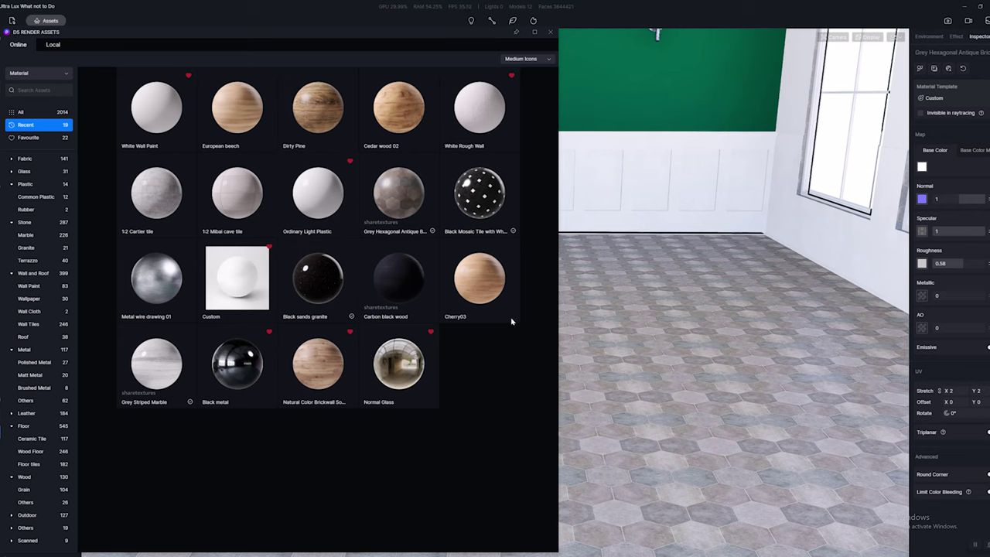
pyautogui.click(167, 218)
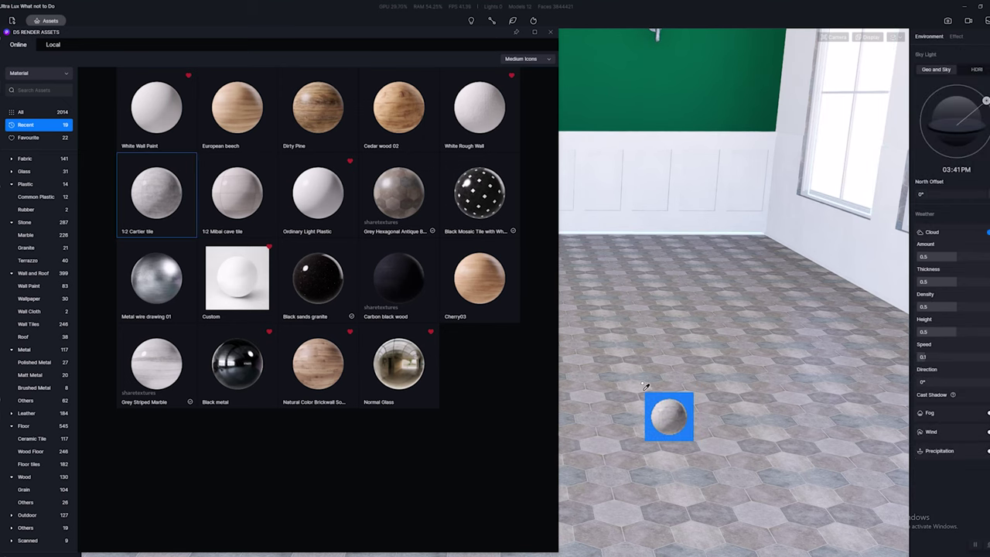
pyautogui.click(684, 429)
pyautogui.click(550, 33)
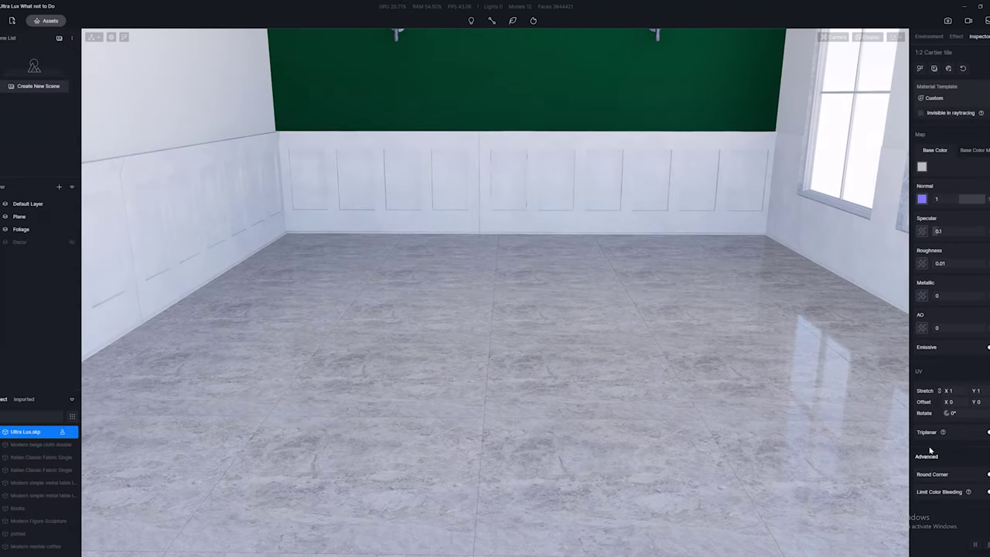
# Step: Apply the Mirror Brass material from the favourite library materials to the metal parts of the wall lamps
pyautogui.moveTo(680, 434); pyautogui.dragTo(655, 309, button='right')
pyautogui.scroll(-2, 655, 308)
pyautogui.scroll(3, 656, 309)
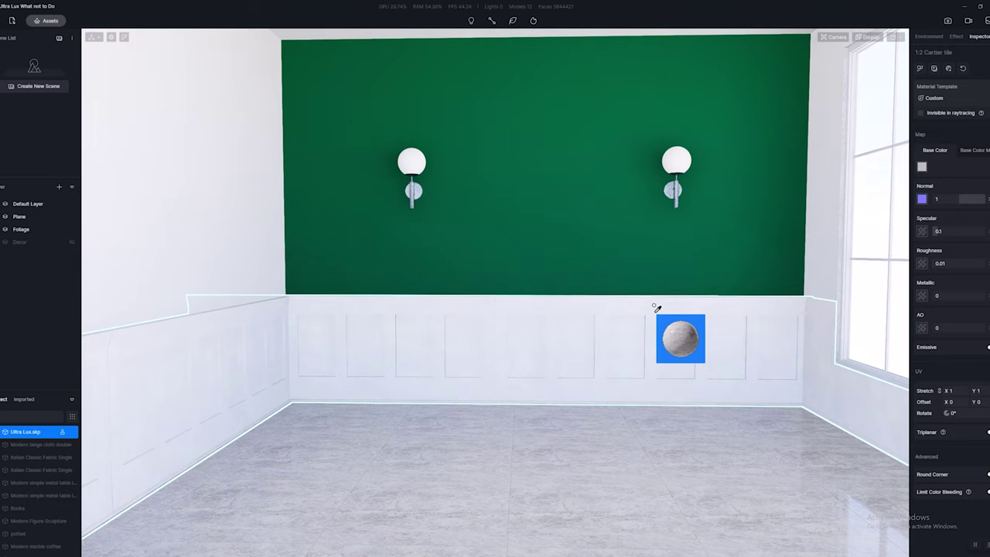
pyautogui.moveTo(653, 308); pyautogui.dragTo(609, 307, button='right')
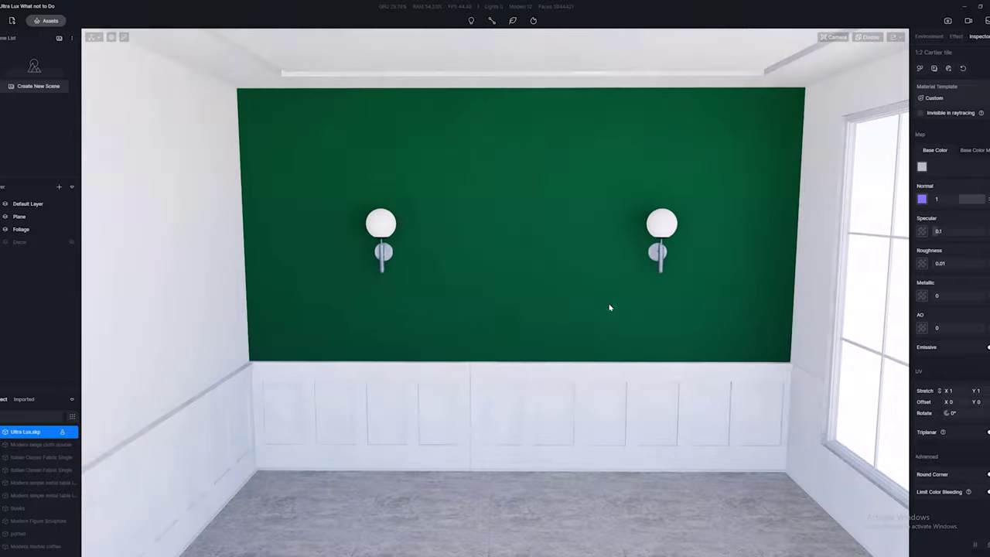
pyautogui.moveTo(621, 309); pyautogui.dragTo(554, 280, button='middle')
pyautogui.scroll(6, 554, 280)
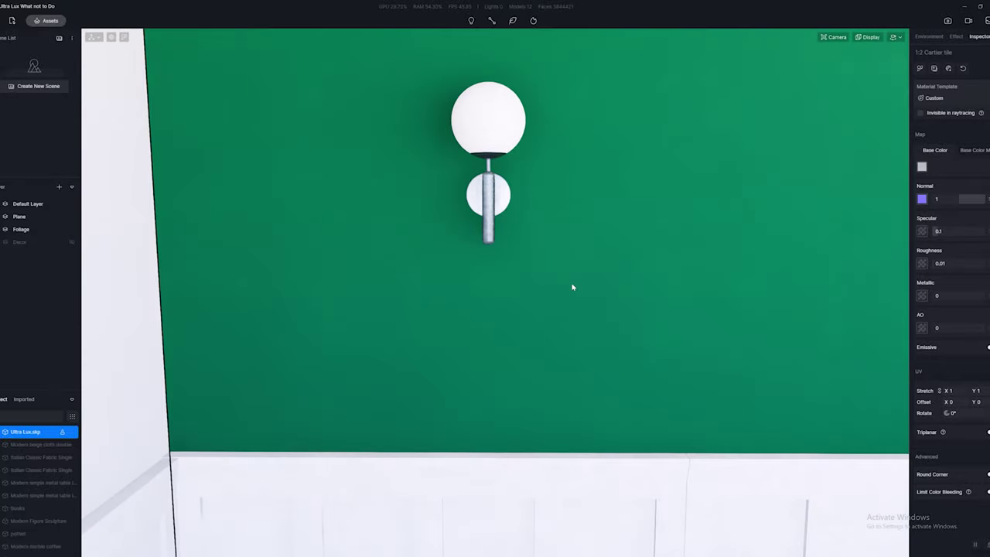
pyautogui.press('i')
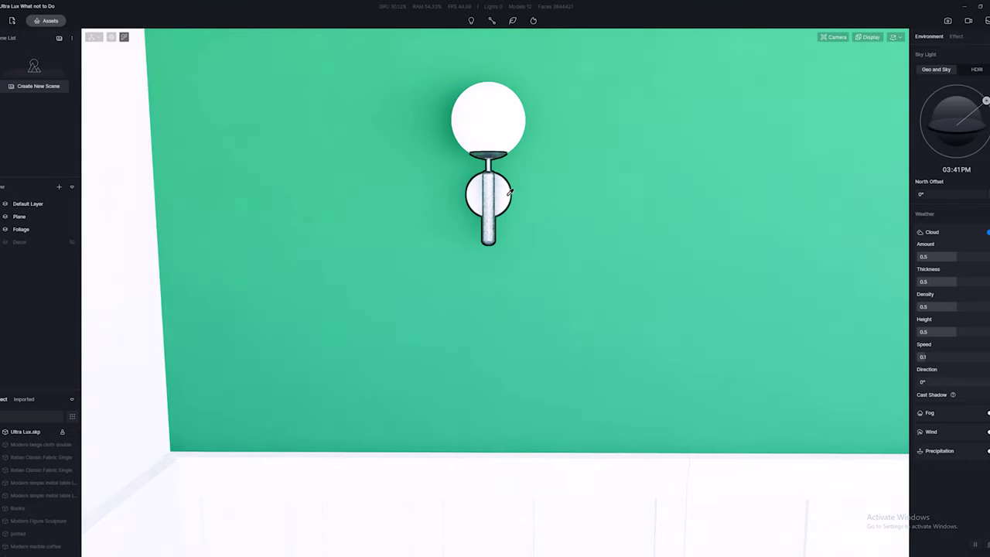
pyautogui.scroll(2, 509, 192)
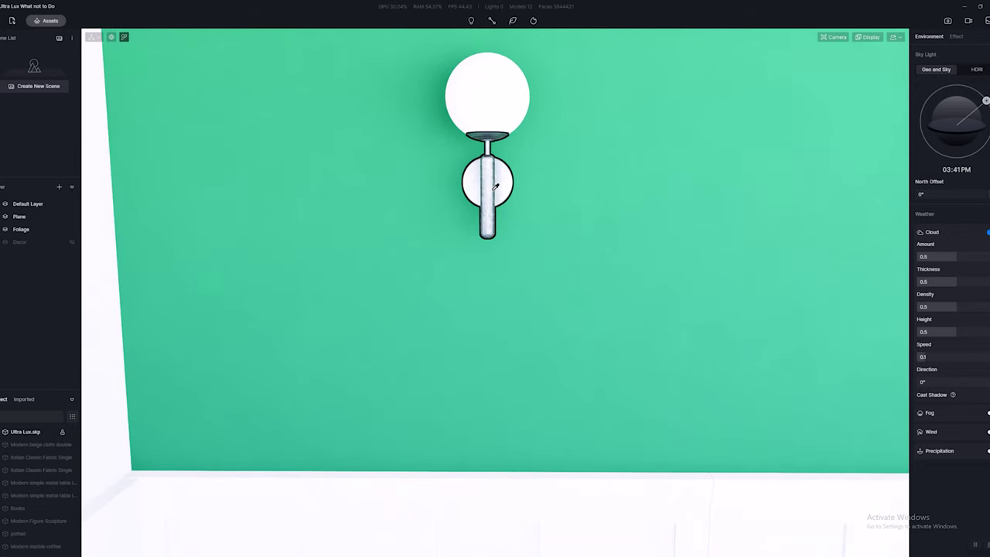
pyautogui.press('m')
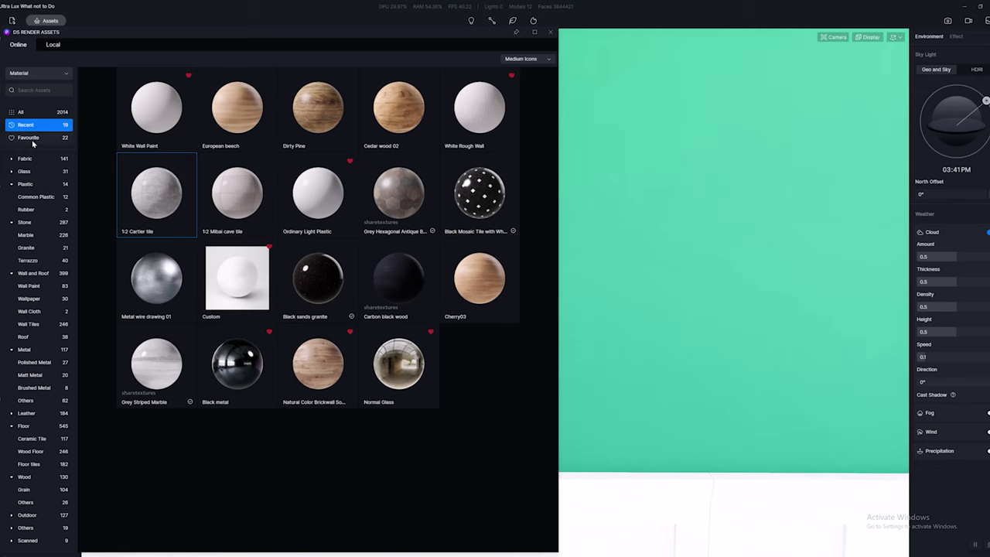
pyautogui.click(31, 138)
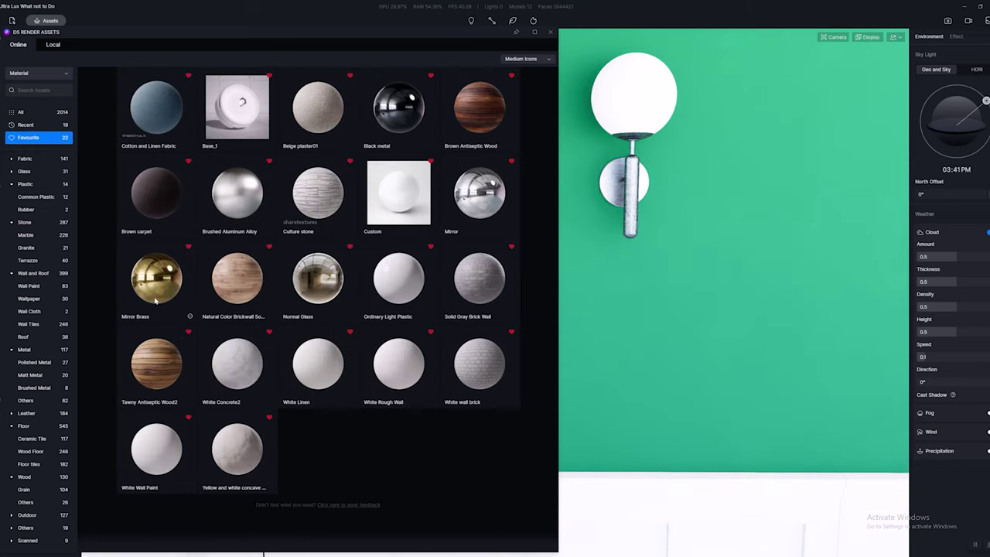
pyautogui.moveTo(537, 246); pyautogui.dragTo(623, 214)
pyautogui.click(550, 32)
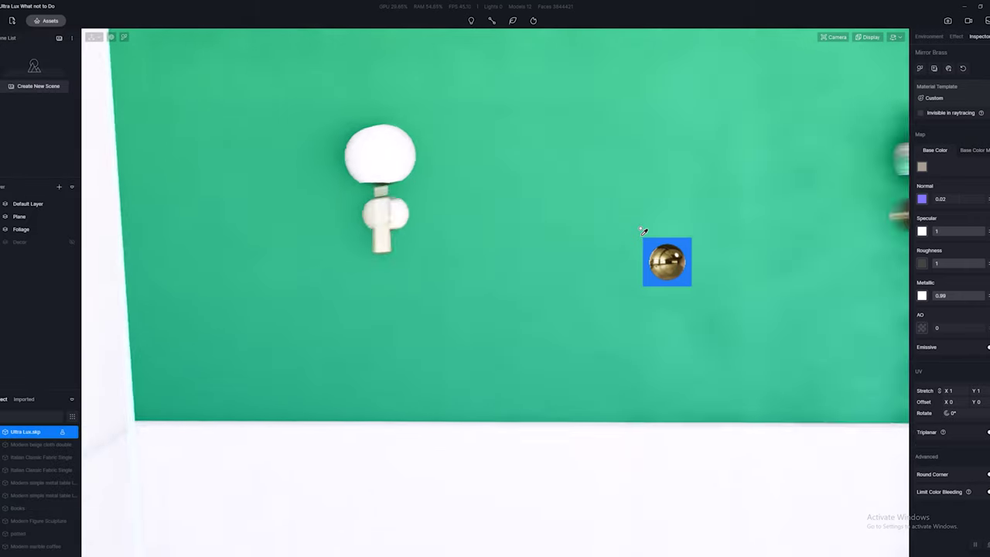
pyautogui.scroll(-5, 645, 230)
pyautogui.press('Escape')
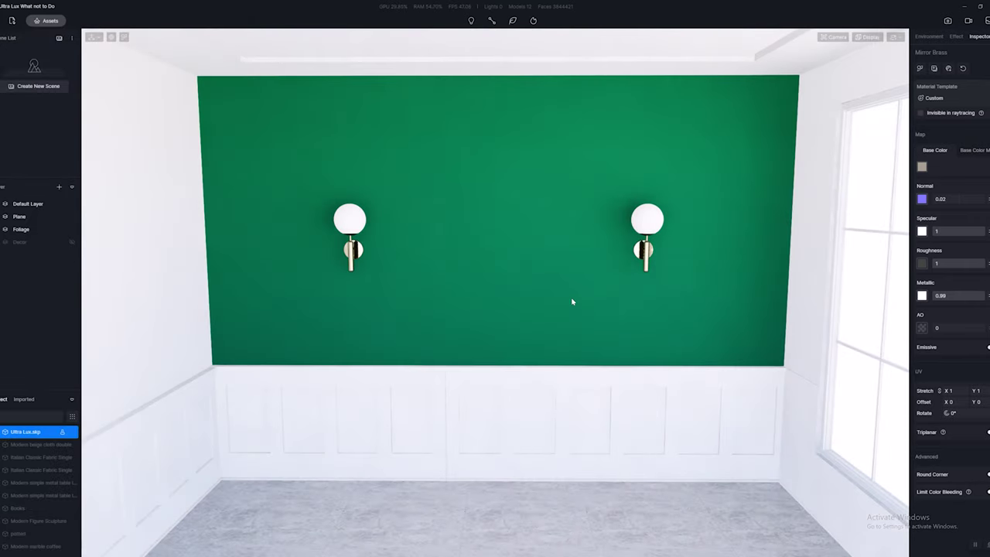
pyautogui.moveTo(572, 300); pyautogui.dragTo(572, 250, button='middle')
pyautogui.scroll(-1, 570, 256)
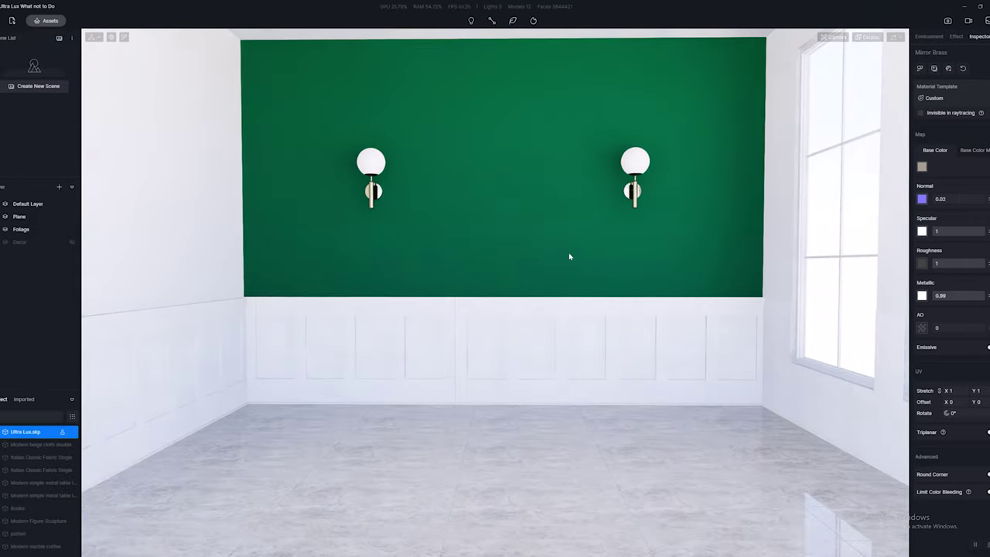
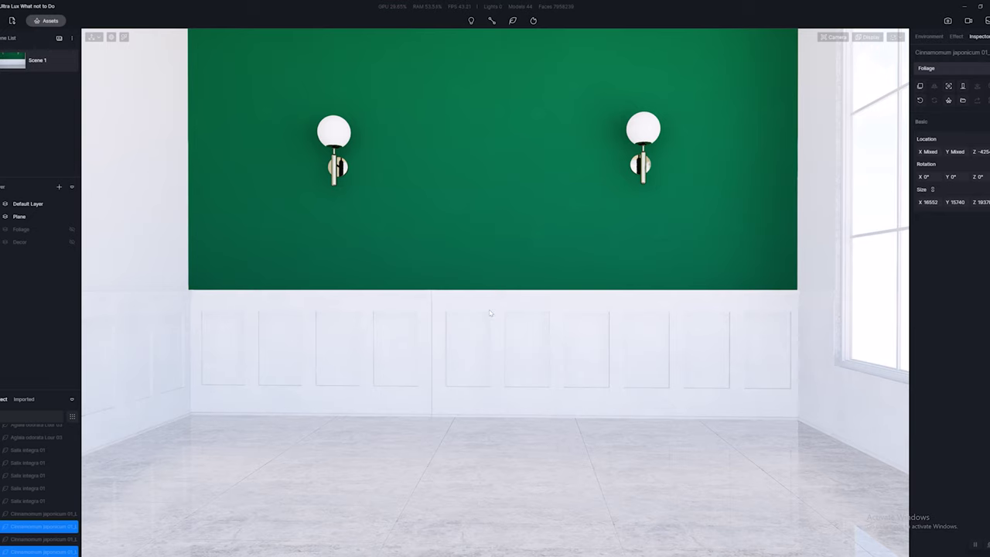
# Step: Go outside the windows and make the Foliage layer visible
pyautogui.moveTo(447, 416); pyautogui.dragTo(461, 411, button='right')
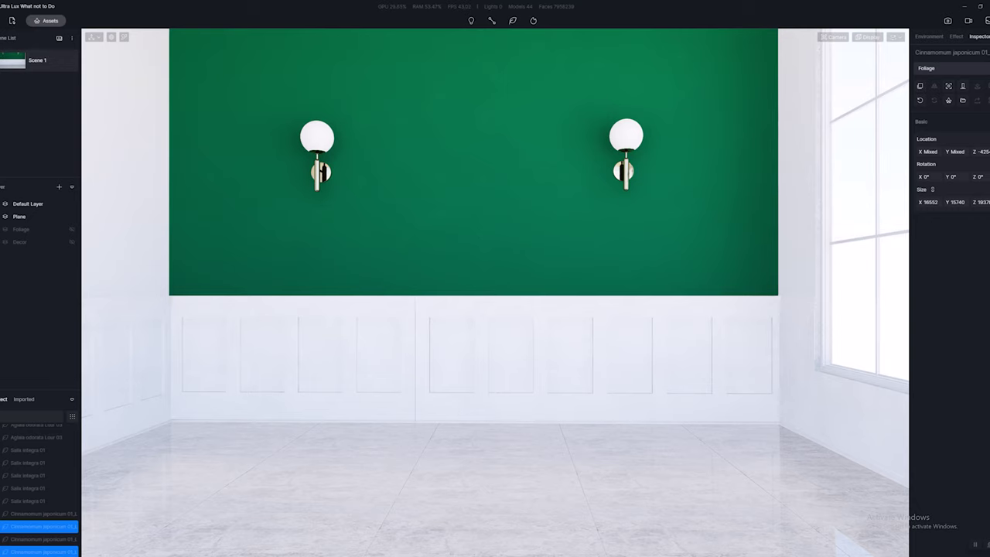
pyautogui.moveTo(607, 472); pyautogui.dragTo(545, 454, button='right')
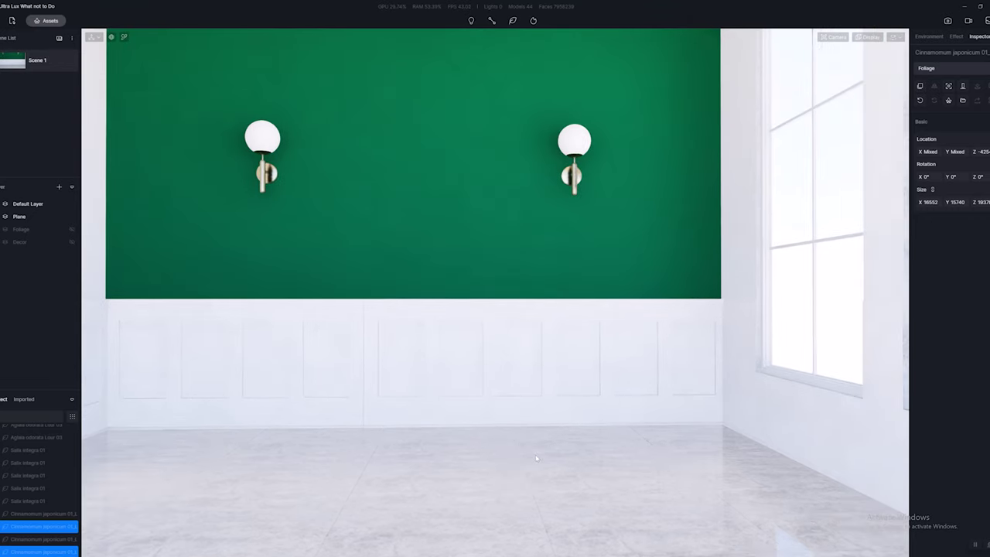
pyautogui.press('s')
pyautogui.press('d')
pyautogui.press('s')
pyautogui.press('d')
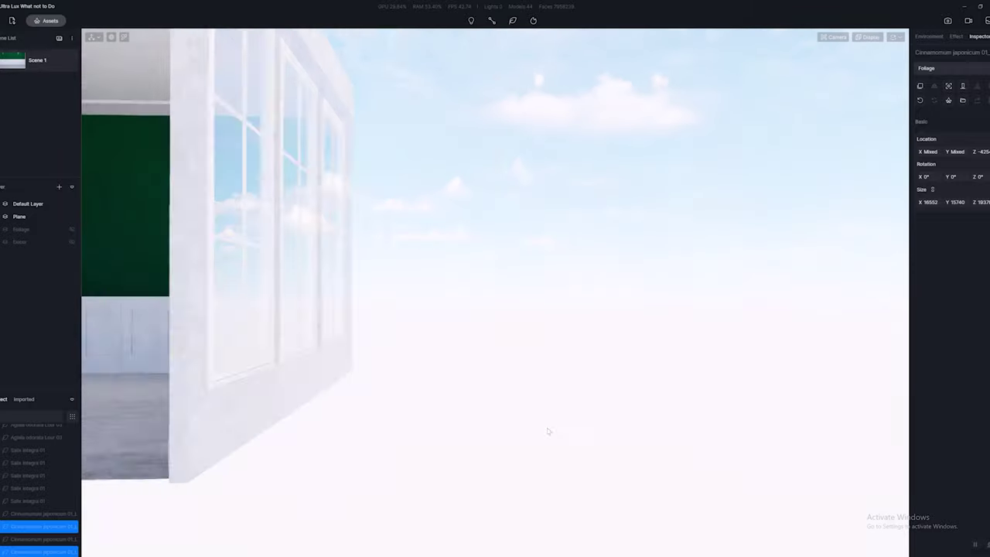
pyautogui.press('a')
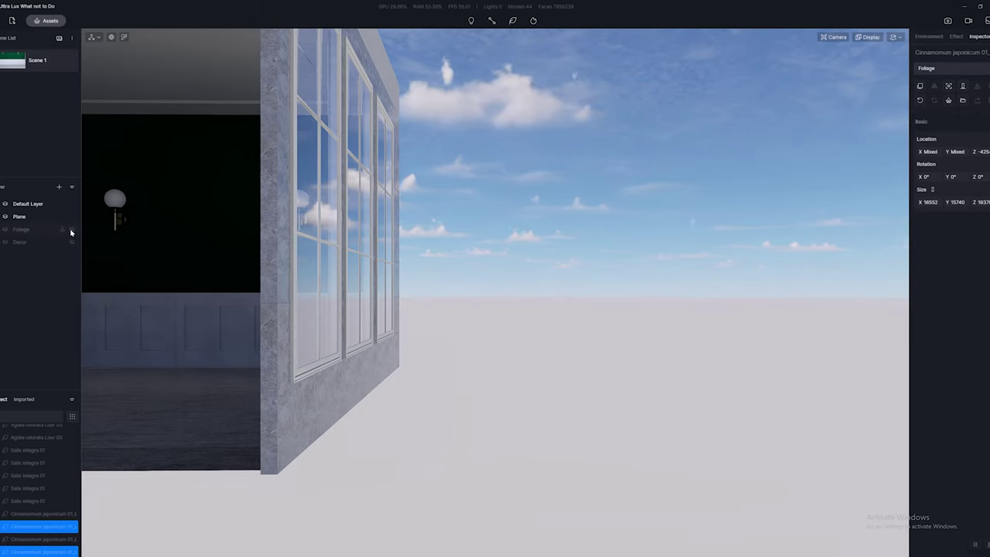
pyautogui.click(70, 232)
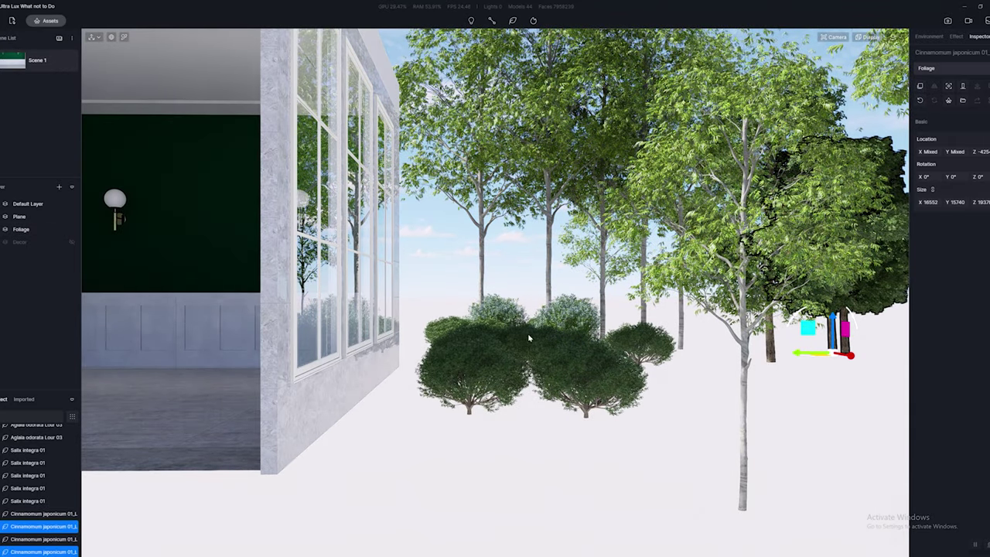
# Step: Move the Aglaia odorata Lour 03 shrub beside the windows to about Y 6780 and raise it to about Z 229
pyautogui.moveTo(441, 339); pyautogui.dragTo(415, 370, button='right')
pyautogui.press('w')
pyautogui.click(415, 371)
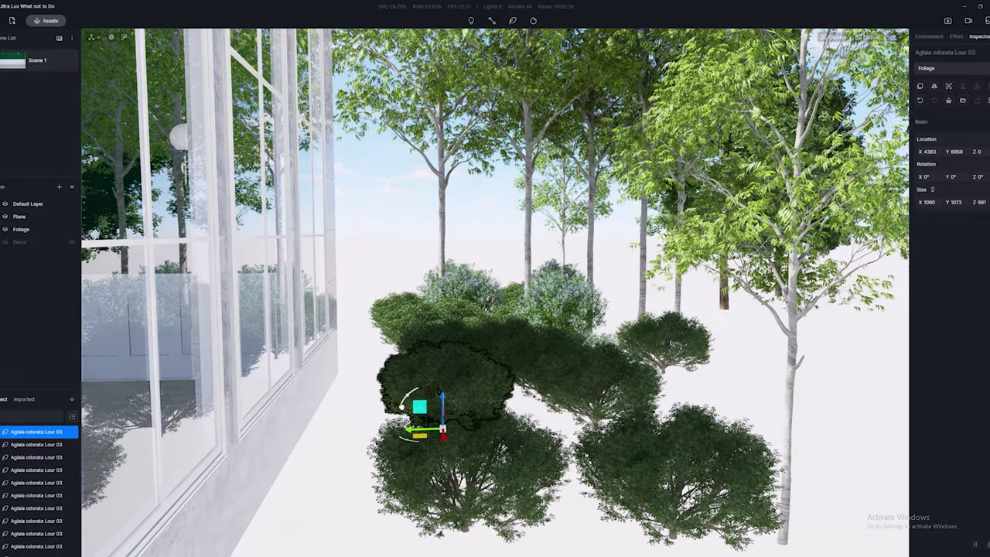
pyautogui.moveTo(411, 428); pyautogui.dragTo(387, 430)
pyautogui.press('d')
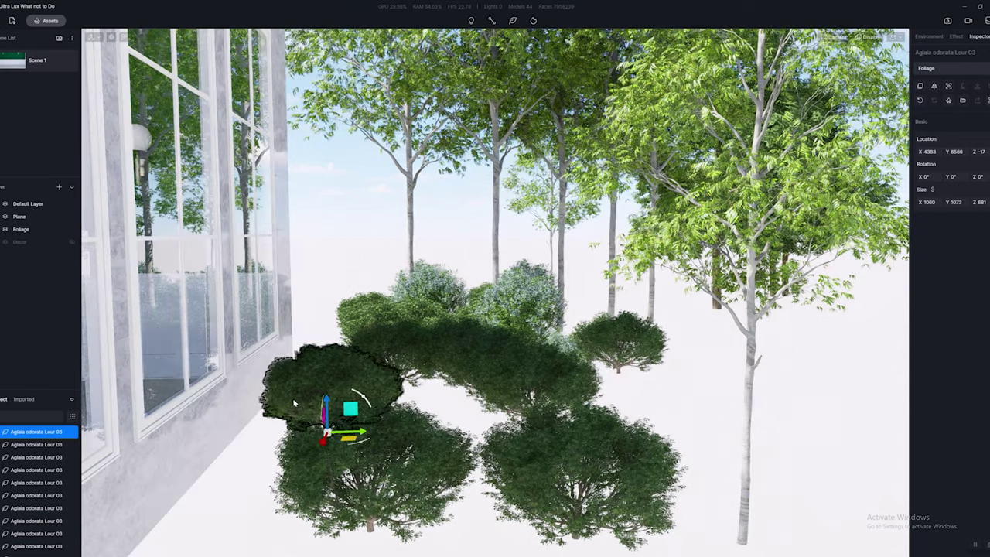
pyautogui.moveTo(320, 402); pyautogui.dragTo(330, 396)
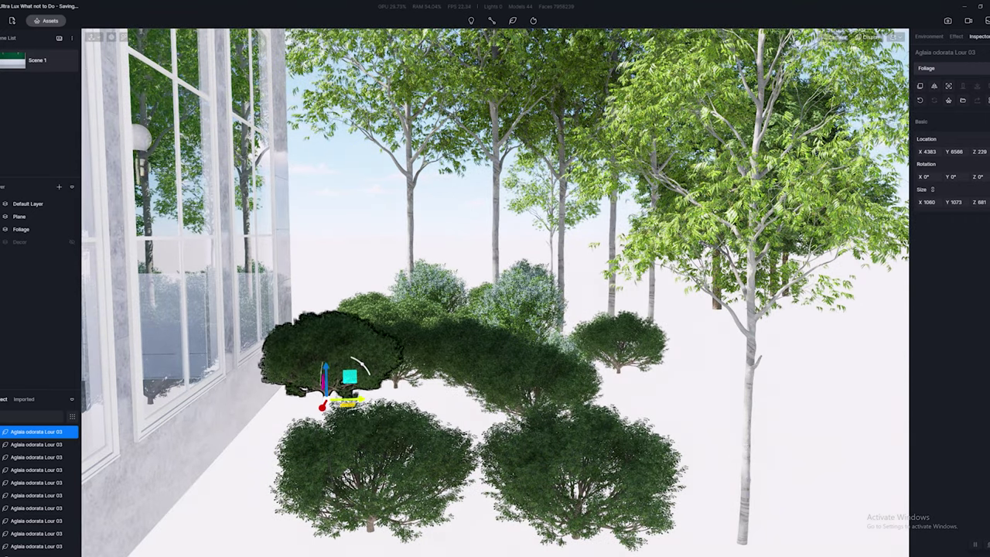
pyautogui.moveTo(361, 401); pyautogui.dragTo(389, 399)
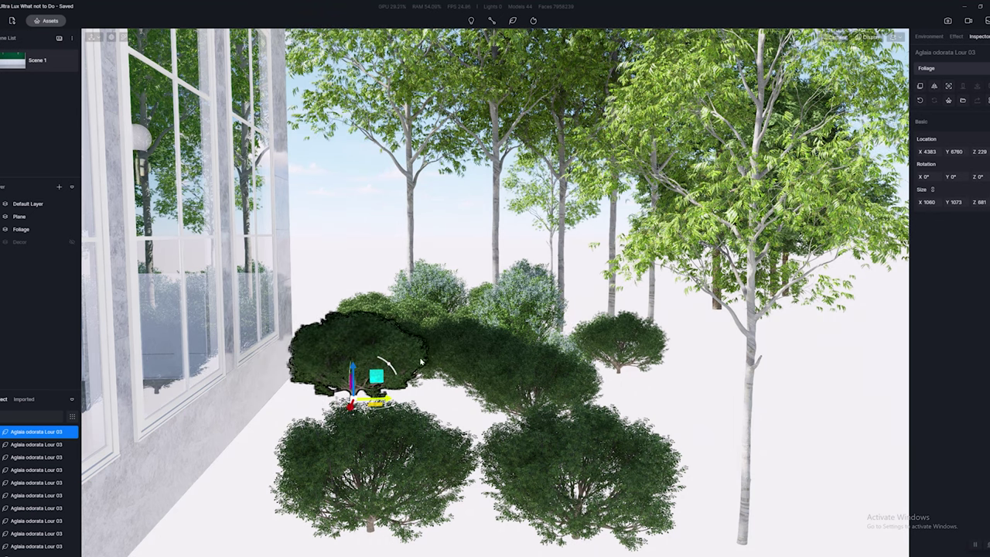
# Step: Examine how the outdoor shrubs and trees look through the windows from inside the room
pyautogui.click(368, 450)
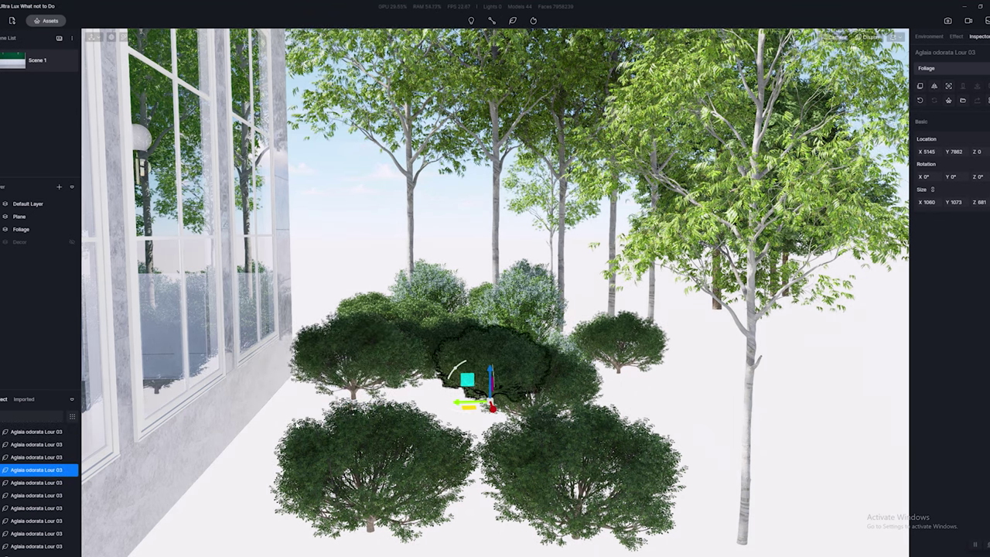
pyautogui.press('s')
pyautogui.moveTo(492, 371); pyautogui.dragTo(592, 365, button='right')
pyautogui.press('s')
pyautogui.press('w')
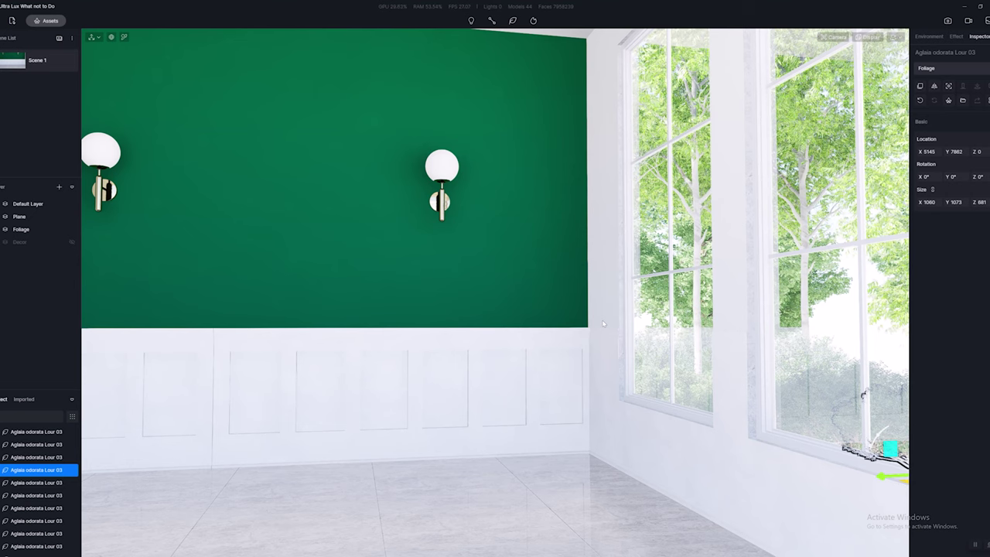
pyautogui.press('d')
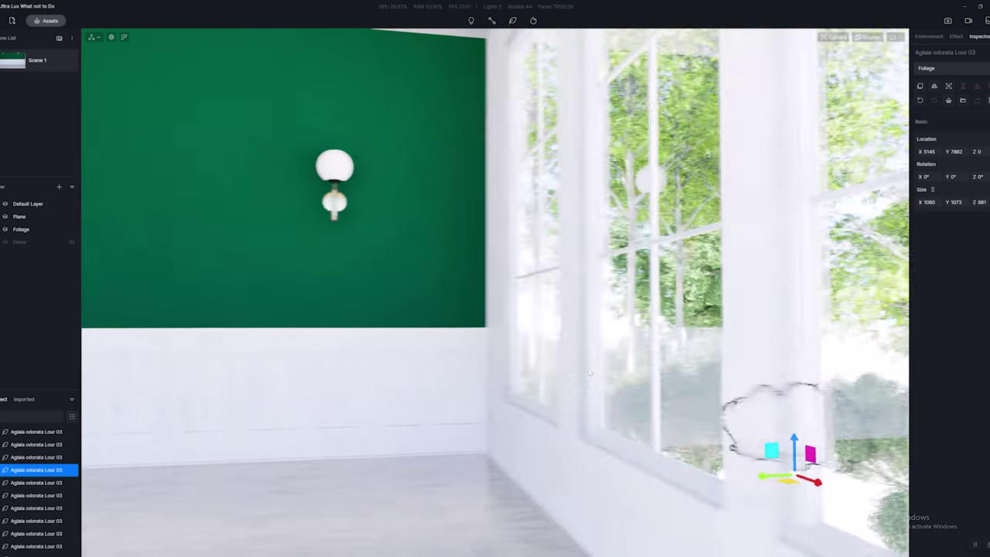
pyautogui.press('s')
pyautogui.press('a')
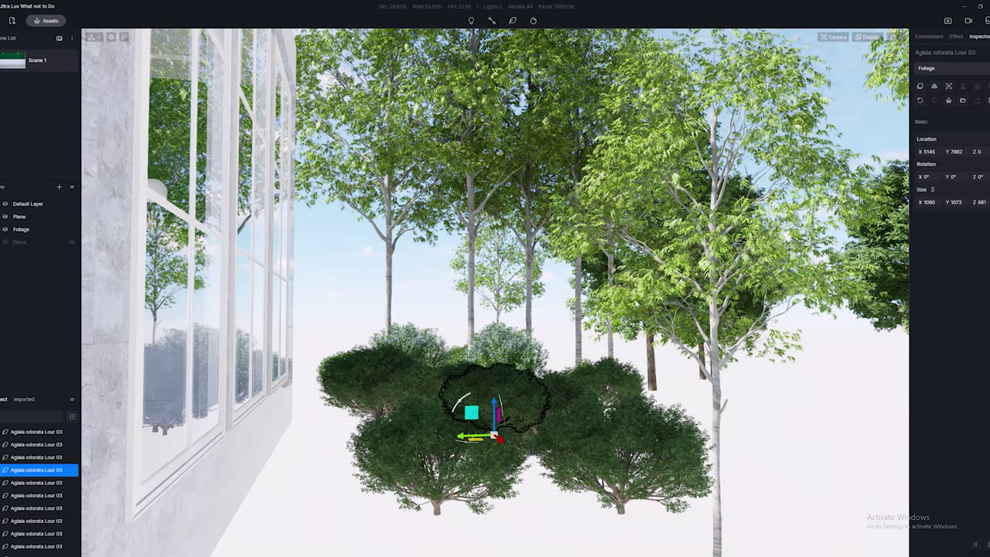
# Step: Raise the foreground Broadleaf 52 tree outside the windows to about Z -585
pyautogui.click(635, 302)
pyautogui.moveTo(719, 404); pyautogui.dragTo(719, 471, button='right')
pyautogui.press('s')
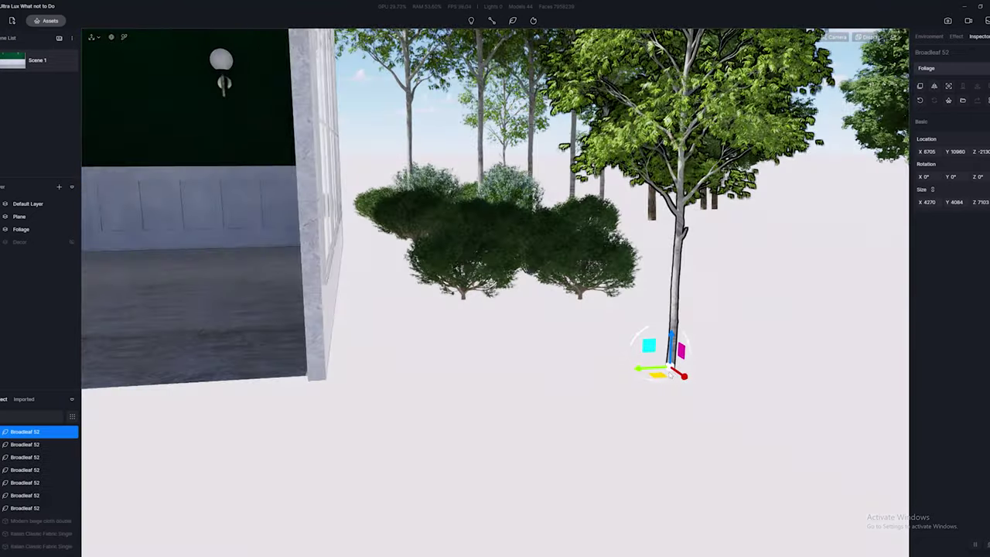
pyautogui.moveTo(671, 346); pyautogui.dragTo(671, 246)
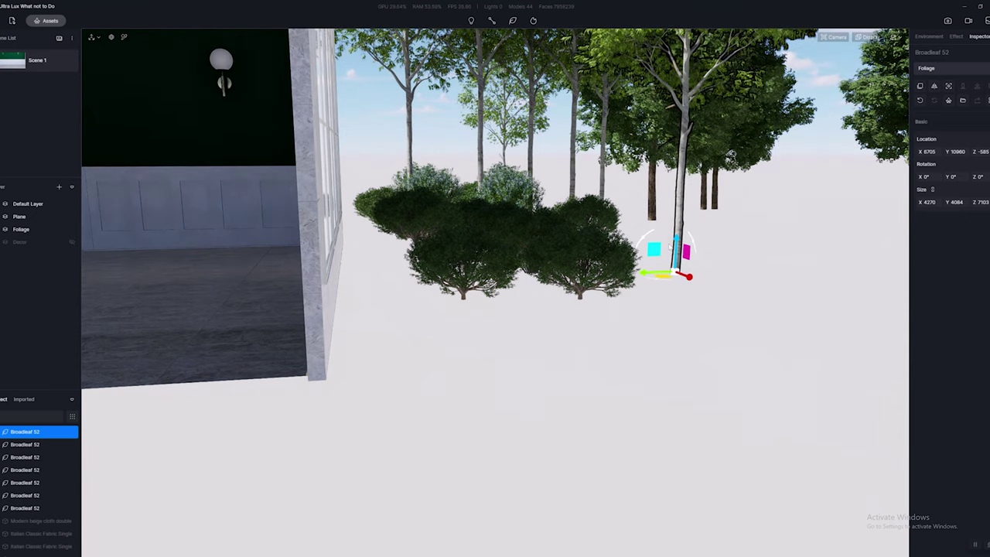
# Step: Inspect the raised tree and surrounding planting from inside the room and from outside the windows
pyautogui.moveTo(636, 267); pyautogui.dragTo(630, 239, button='right')
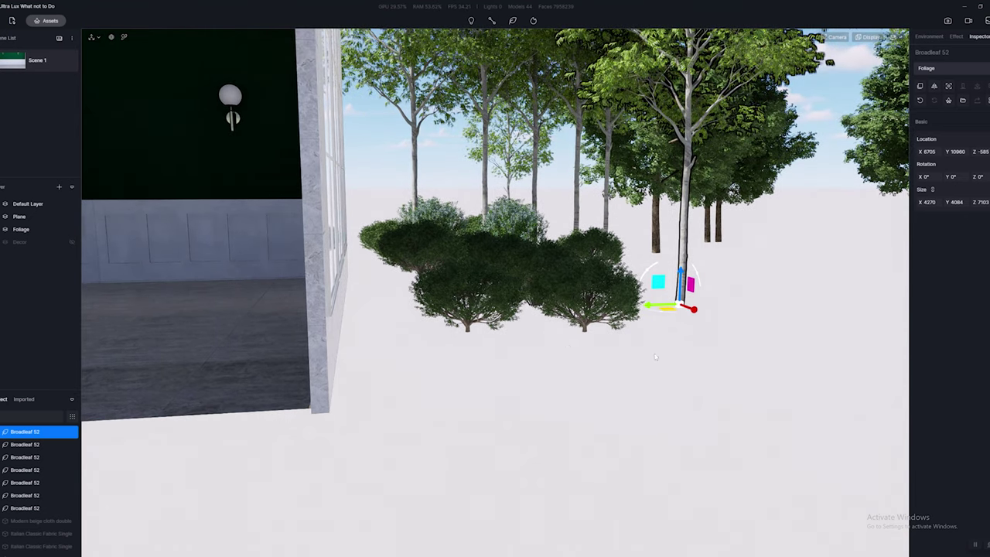
pyautogui.press('a')
pyautogui.moveTo(567, 345); pyautogui.dragTo(494, 289, button='right')
pyautogui.press('w')
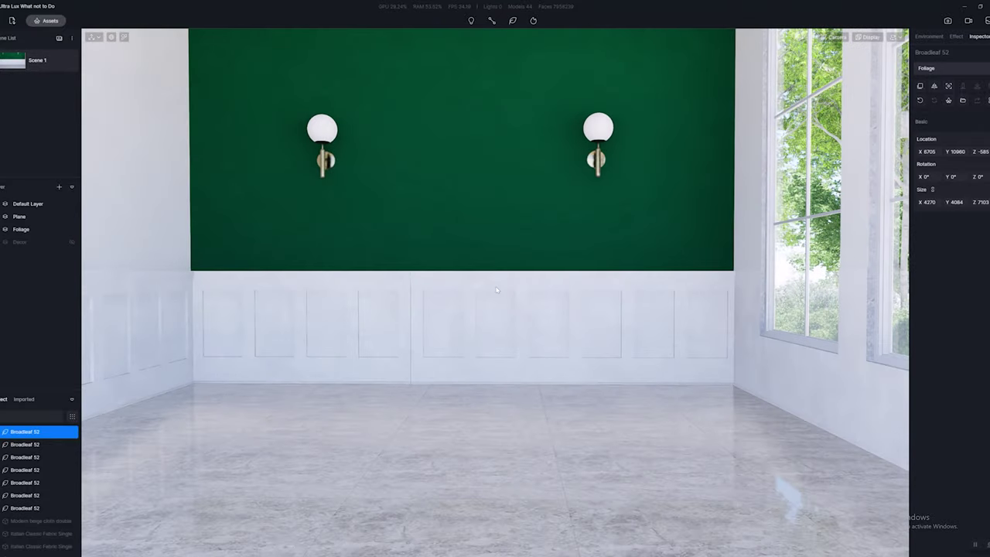
pyautogui.moveTo(667, 288); pyautogui.dragTo(761, 250, button='right')
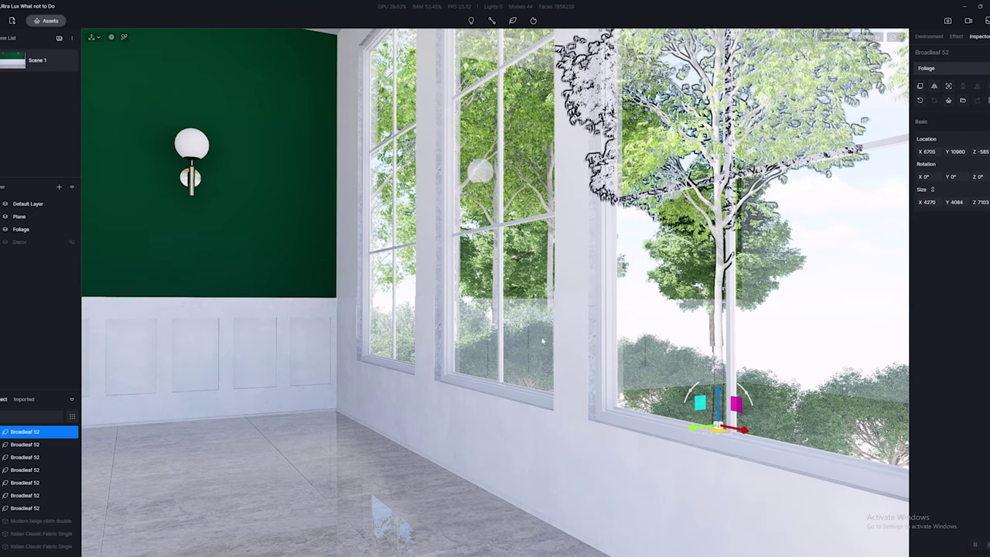
pyautogui.press('d')
pyautogui.moveTo(549, 337); pyautogui.dragTo(503, 323, button='right')
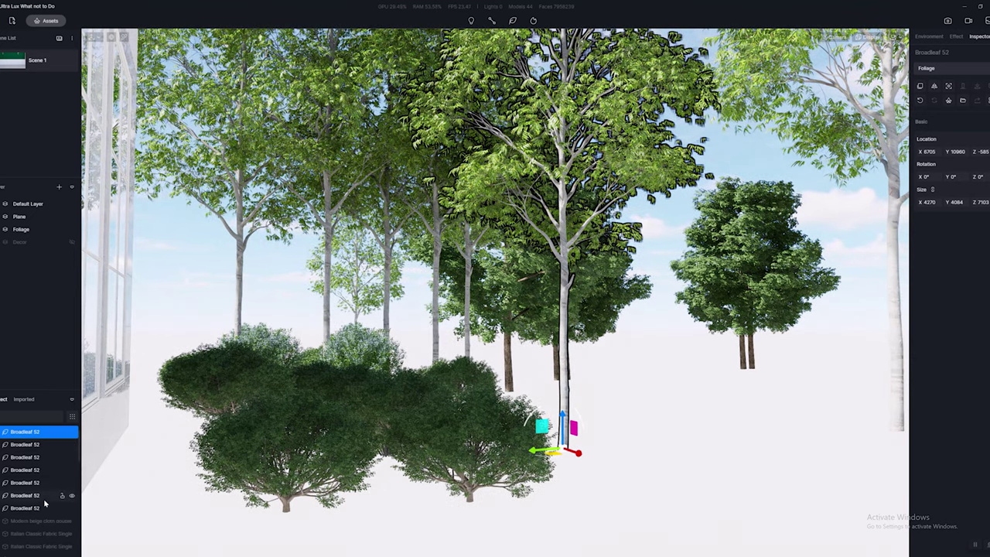
pyautogui.scroll(-5, 35, 504)
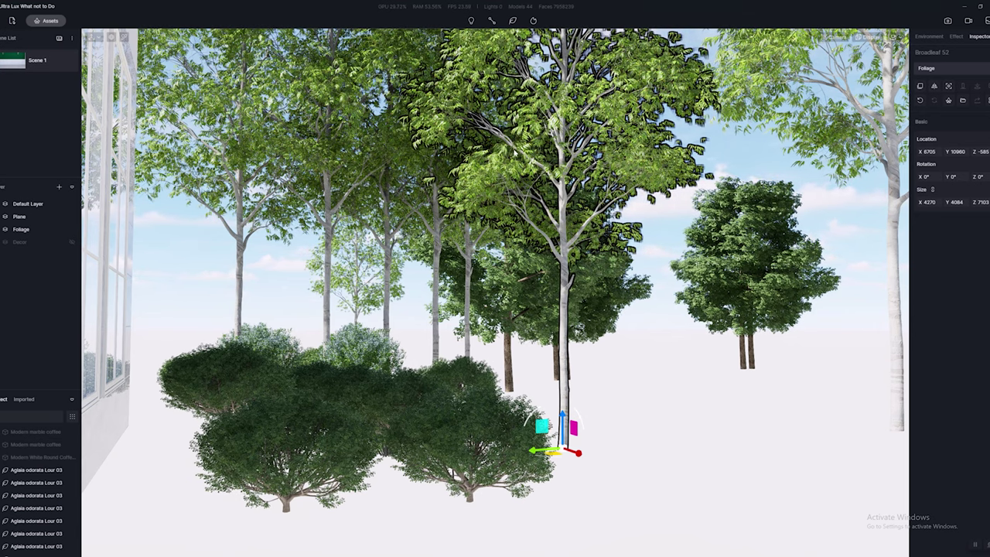
pyautogui.moveTo(371, 170); pyautogui.dragTo(232, 214, button='right')
pyautogui.press('e')
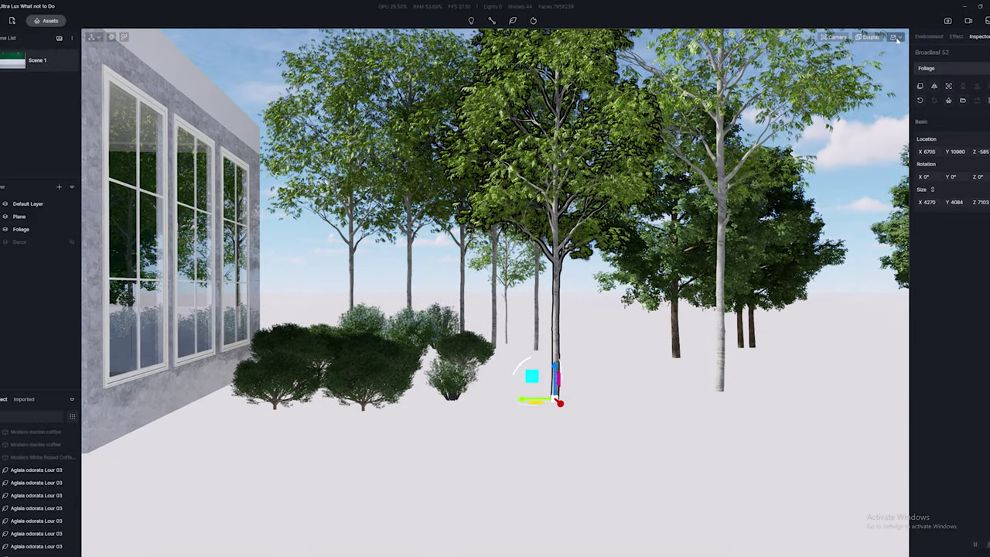
# Step: Return to the view facing the green wall and hide the Foliage layer
pyautogui.click(896, 39)
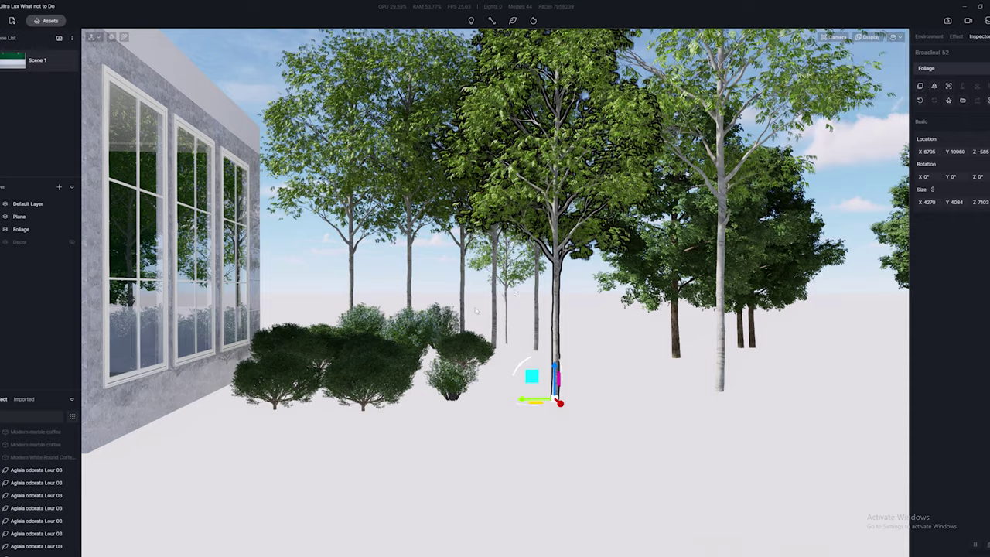
pyautogui.press('a')
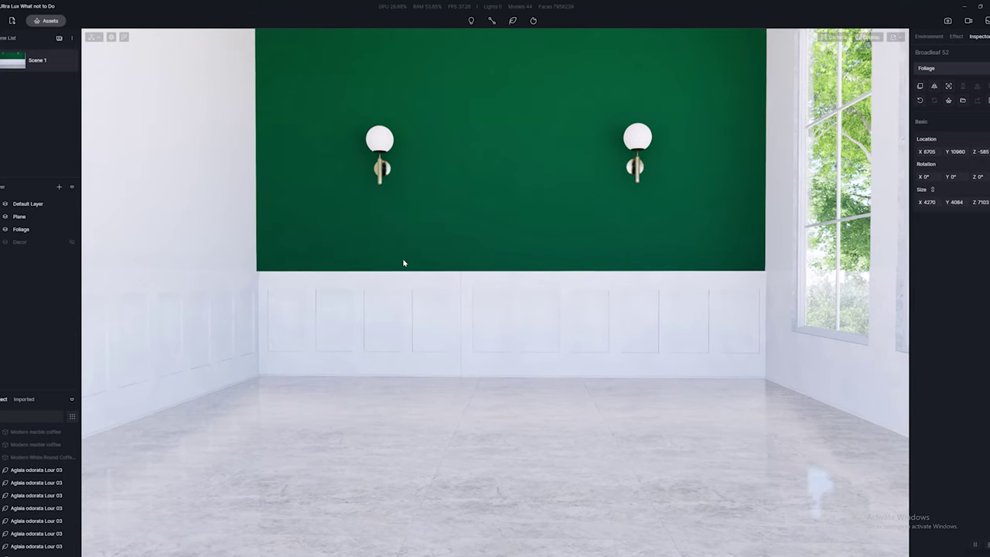
pyautogui.click(72, 229)
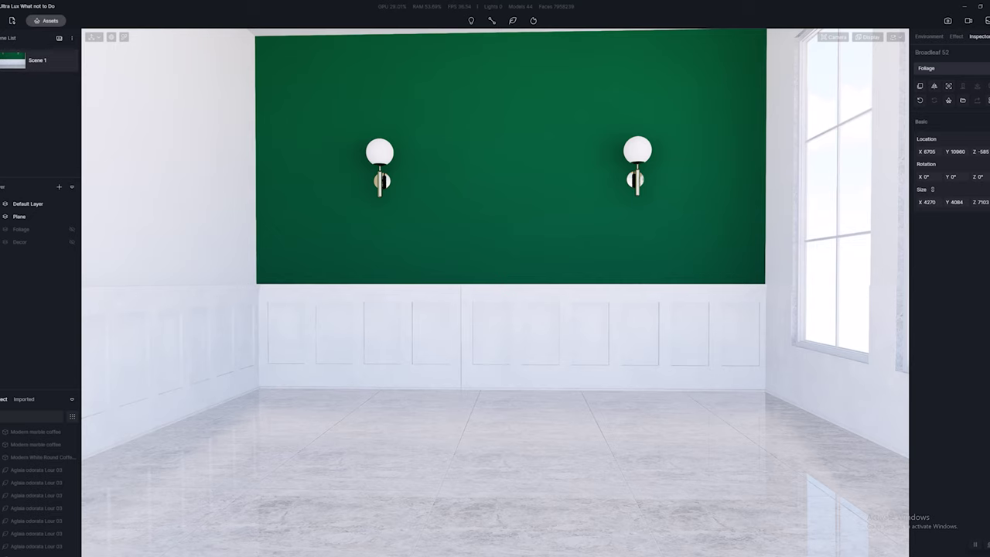
# Step: Switch to SketchUp and turn on the display of hidden geometry and hidden objects
pyautogui.moveTo(232, 554)
pyautogui.click(232, 532)
pyautogui.scroll(-3, 516, 287)
pyautogui.moveTo(577, 279)
pyautogui.keyDown('shift'); pyautogui.mouseDown(button='middle')
pyautogui.moveTo(421, 277)
pyautogui.moveTo(528, 328)
pyautogui.mouseUp(button='middle'); pyautogui.keyUp('shift')
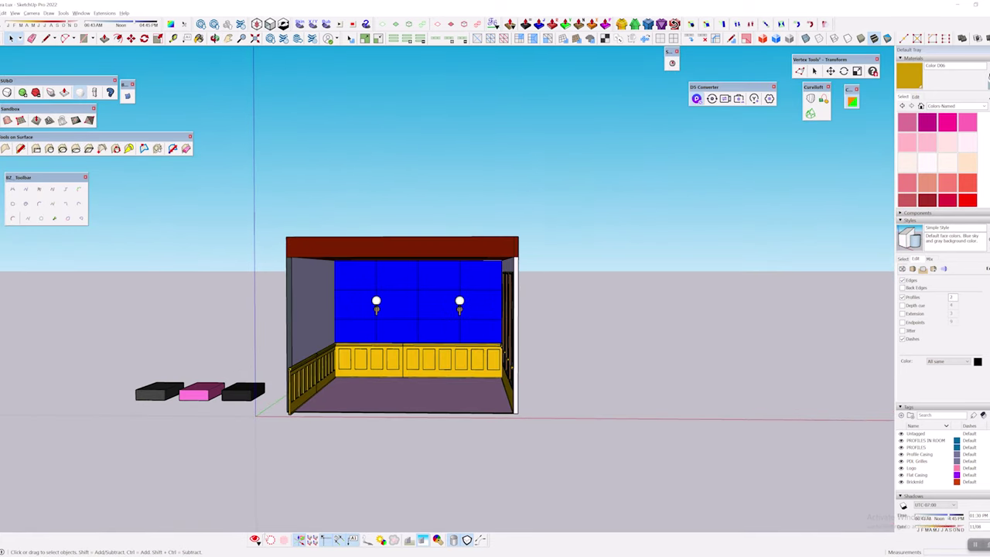
pyautogui.click(285, 539)
pyautogui.click(272, 539)
# Step: Unhide the curved city backdrop standing outside the window side of the room
pyautogui.scroll(-1, 640, 314)
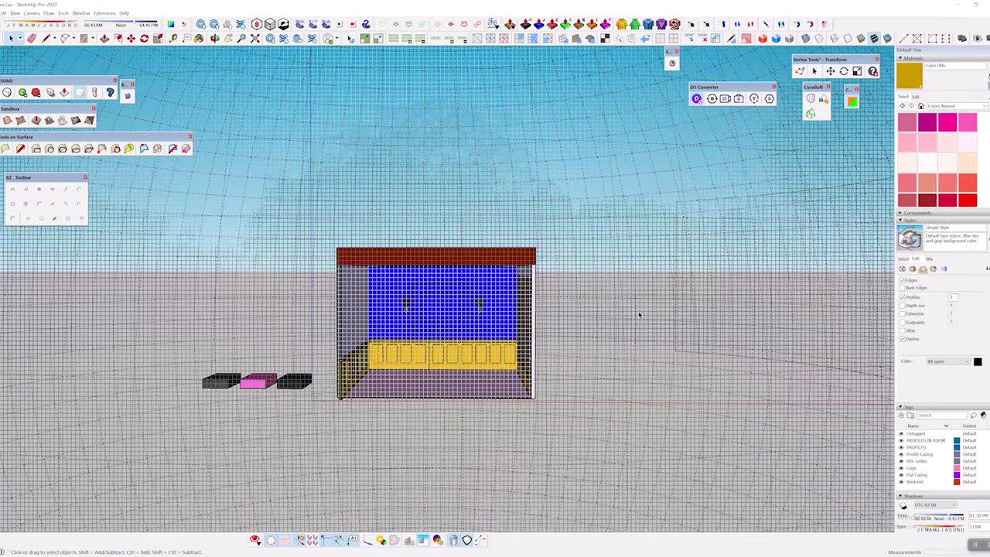
pyautogui.scroll(-3, 623, 341)
pyautogui.scroll(3, 616, 361)
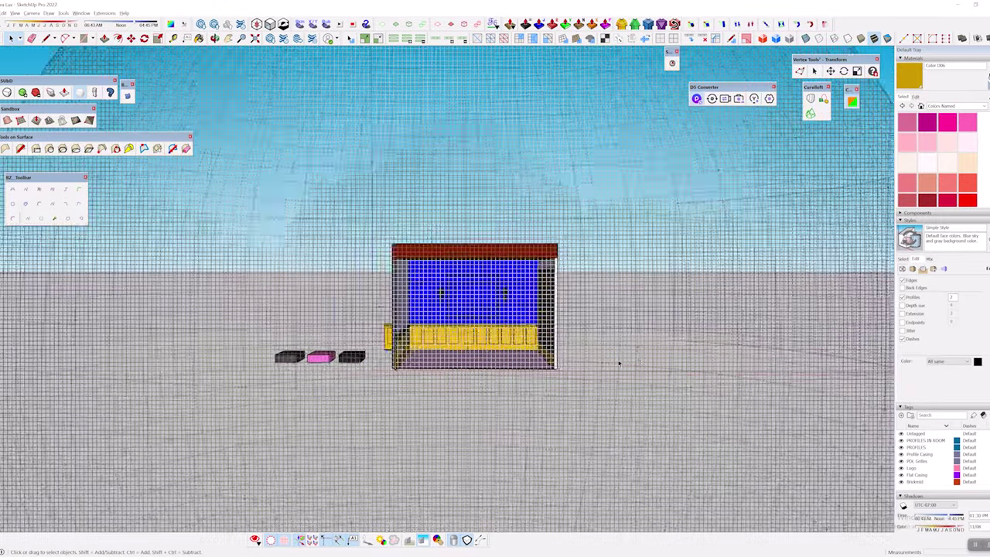
pyautogui.scroll(-2, 638, 358)
pyautogui.moveTo(760, 347); pyautogui.dragTo(404, 364, button='middle')
pyautogui.click(670, 235)
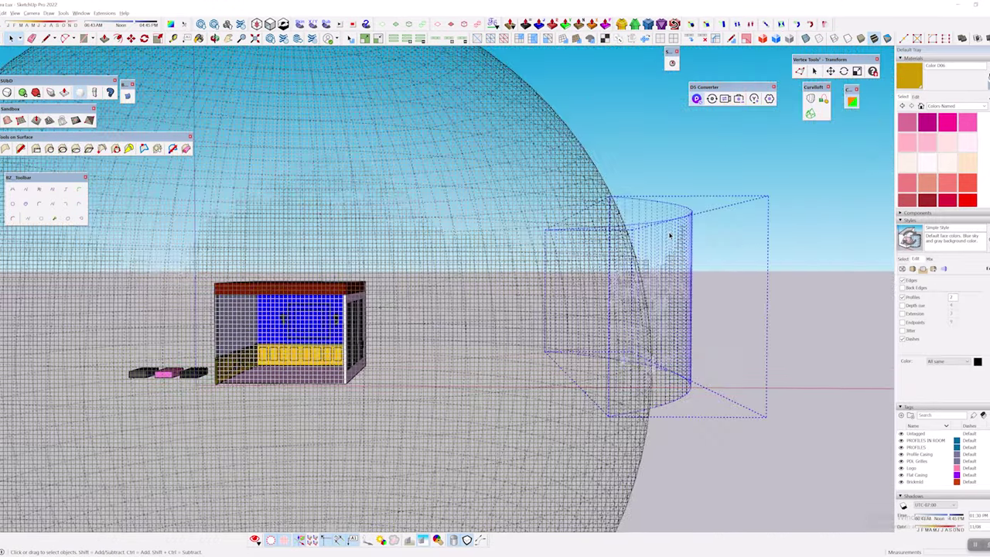
pyautogui.rightClick(670, 236)
pyautogui.click(691, 257)
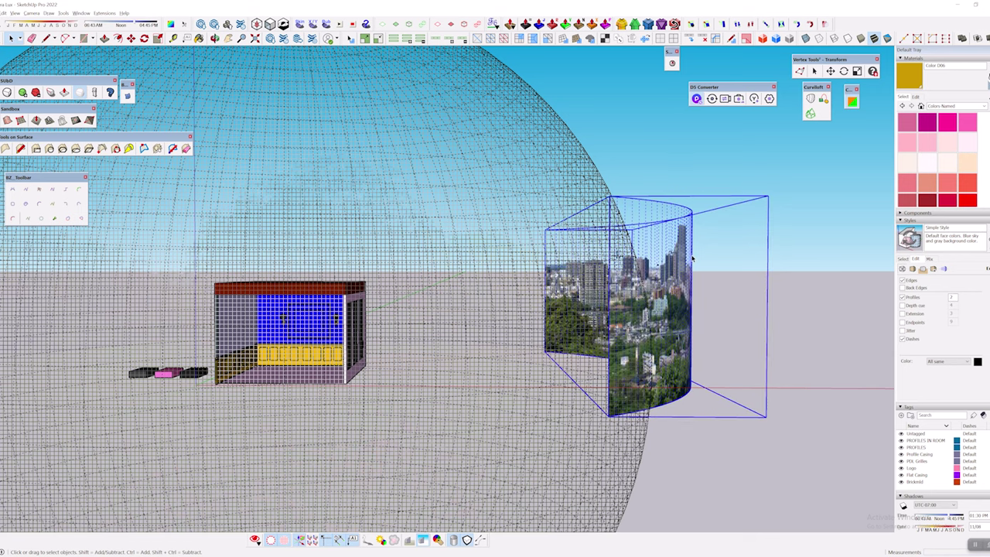
# Step: Sync the model to D5 Render and view the city backdrop through the windows and from outside the room
pyautogui.click(712, 98)
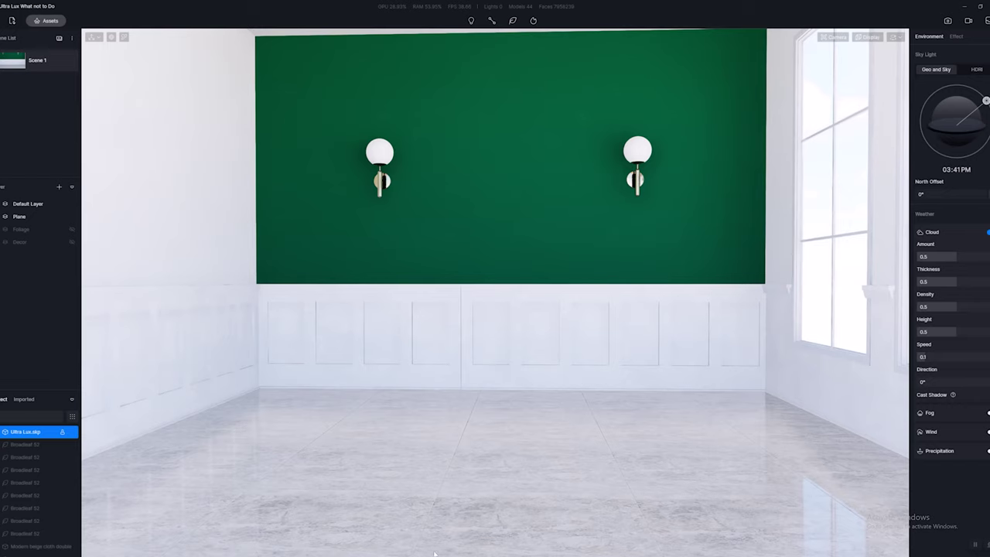
pyautogui.moveTo(624, 256); pyautogui.dragTo(372, 288, button='right')
pyautogui.click(372, 287)
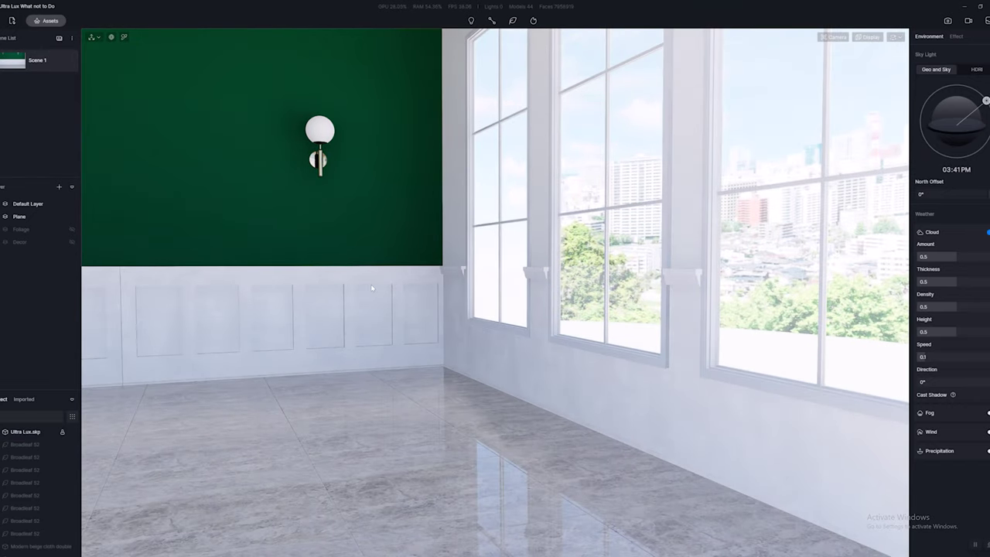
pyautogui.moveTo(611, 305); pyautogui.dragTo(367, 307, button='middle')
pyautogui.press('a')
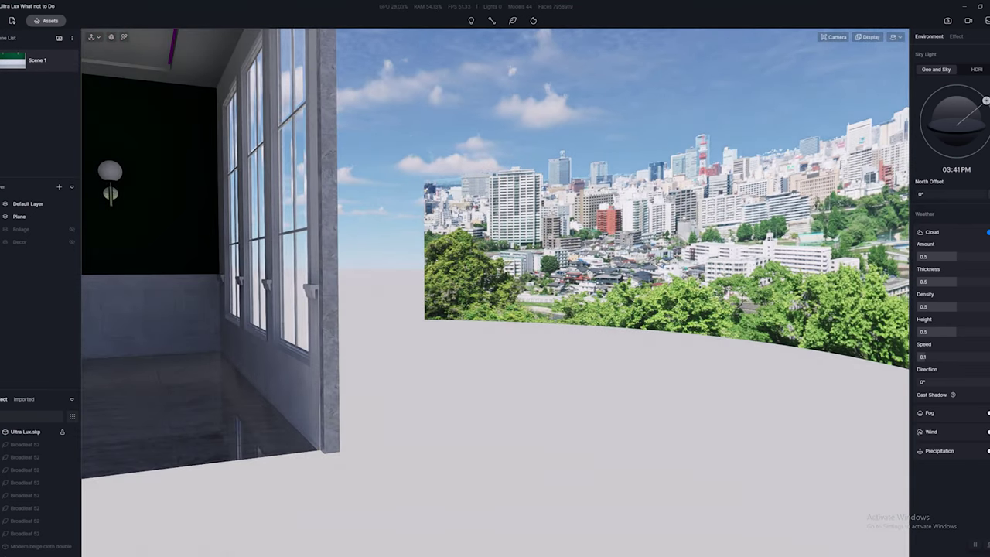
# Step: Select the city backdrop's BG_CITY material and inspect the full curve of the panorama from outside
pyautogui.click(586, 327)
pyautogui.moveTo(585, 326); pyautogui.dragTo(607, 341, button='right')
pyautogui.press('a')
pyautogui.press('e')
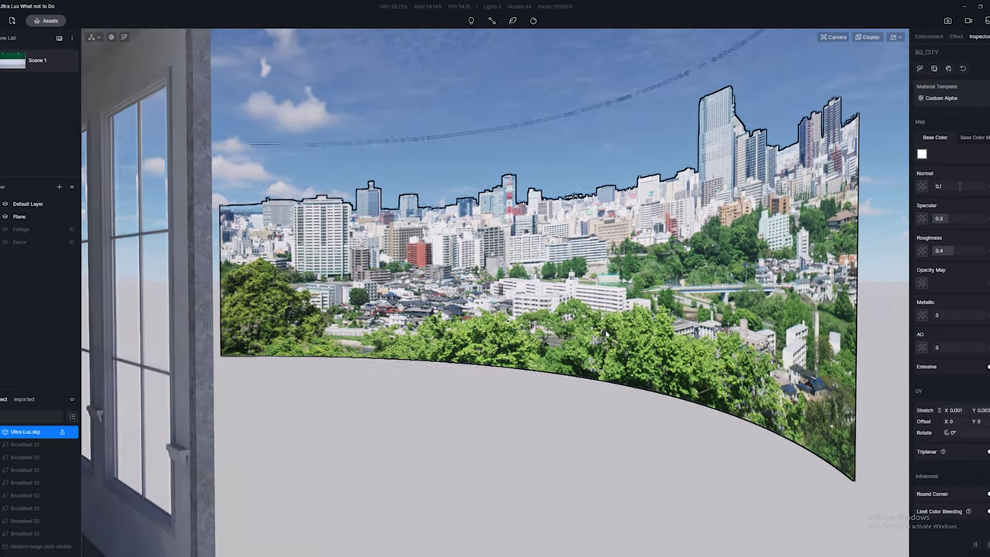
pyautogui.press('d')
pyautogui.moveTo(607, 341); pyautogui.dragTo(601, 261, button='right')
pyautogui.press('d')
pyautogui.press('e')
pyautogui.press('e')
pyautogui.press('a')
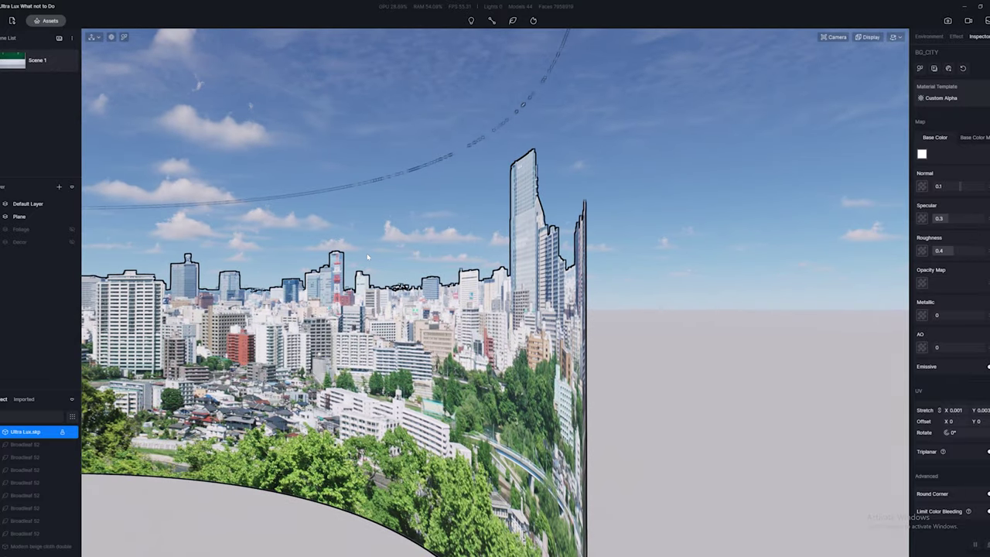
# Step: Compare how the city backdrop looks through the windows from inside the room with the view just outside
pyautogui.moveTo(438, 309); pyautogui.dragTo(238, 312, button='right')
pyautogui.moveTo(433, 328); pyautogui.dragTo(597, 288, button='right')
pyautogui.press('a')
pyautogui.press('a')
pyautogui.press('w')
pyautogui.press('a')
pyautogui.press('w')
pyautogui.press('d')
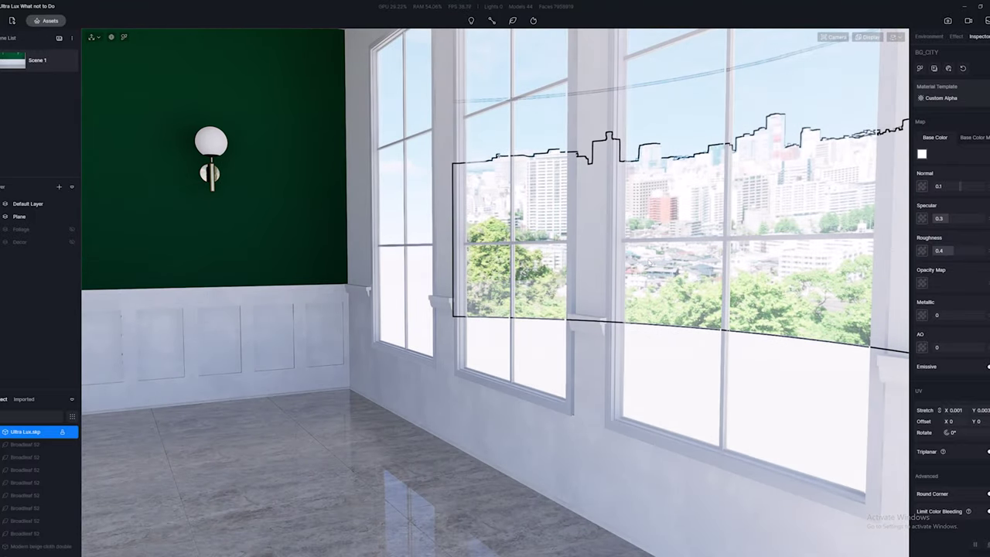
pyautogui.press('d')
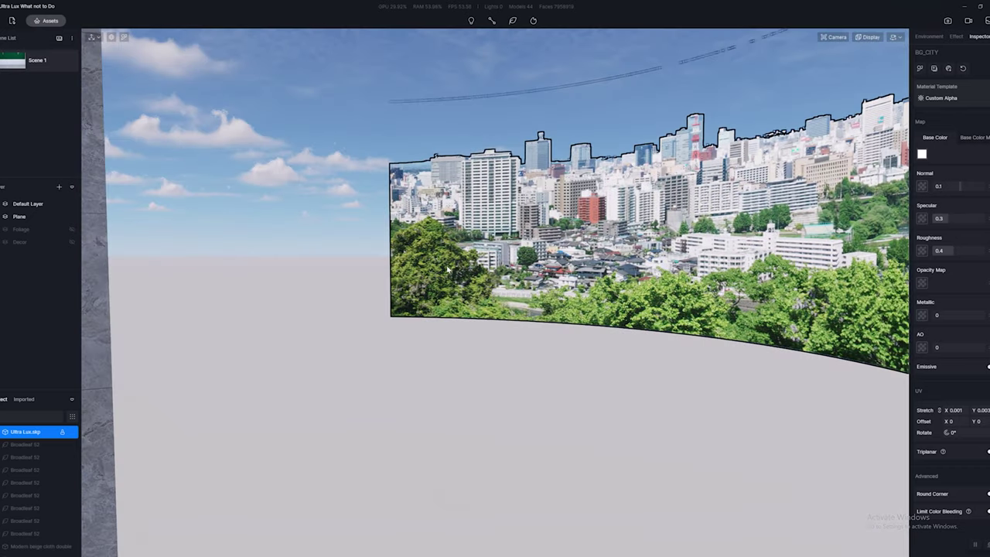
pyautogui.moveTo(447, 269); pyautogui.dragTo(277, 250, button='right')
pyautogui.scroll(-5, 409, 272)
pyautogui.press('q')
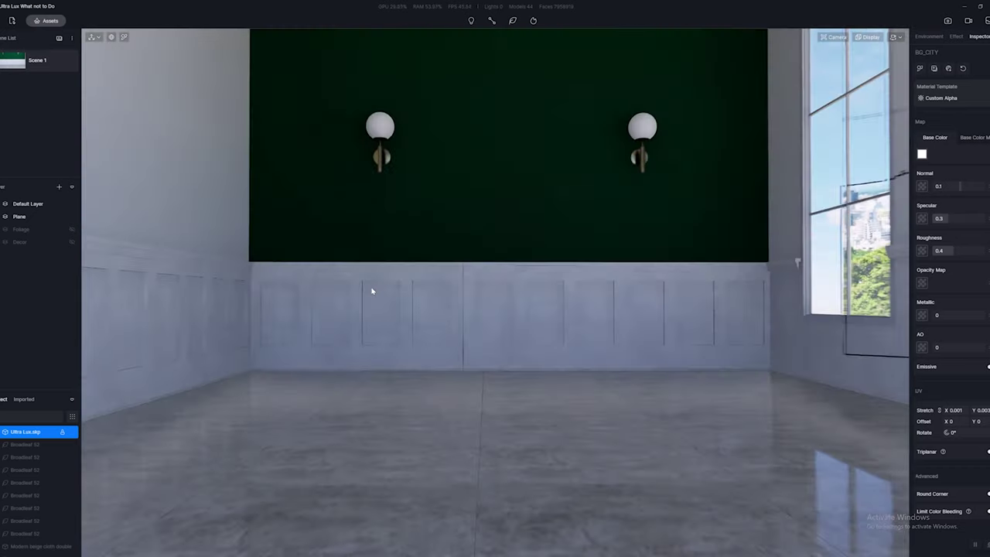
# Step: Examine how much of the window view the backdrop covers from the green-wall view, and check its edges outdoors
pyautogui.press('w')
pyautogui.press('d')
pyautogui.press('s')
pyautogui.press('d')
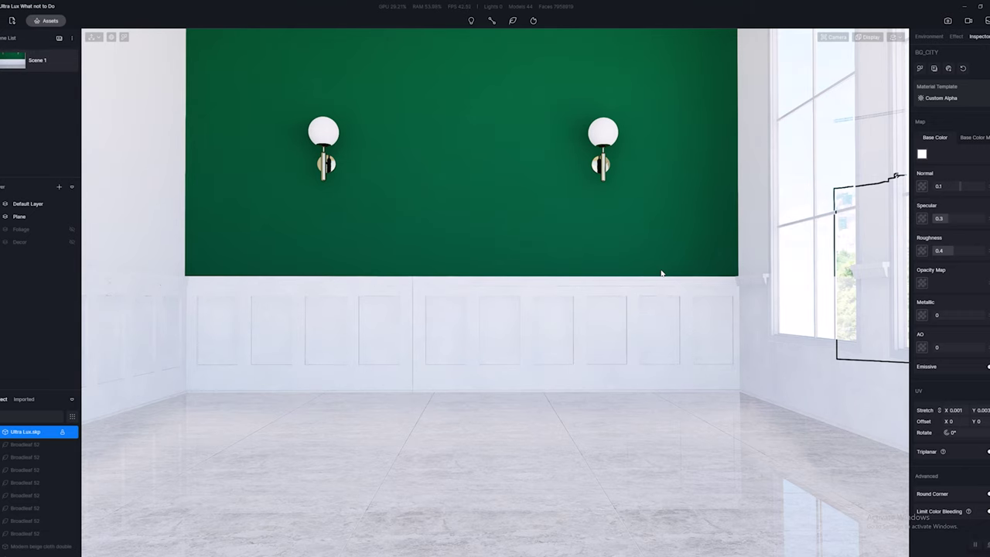
pyautogui.moveTo(656, 274); pyautogui.dragTo(896, 271, button='right')
pyautogui.press('w')
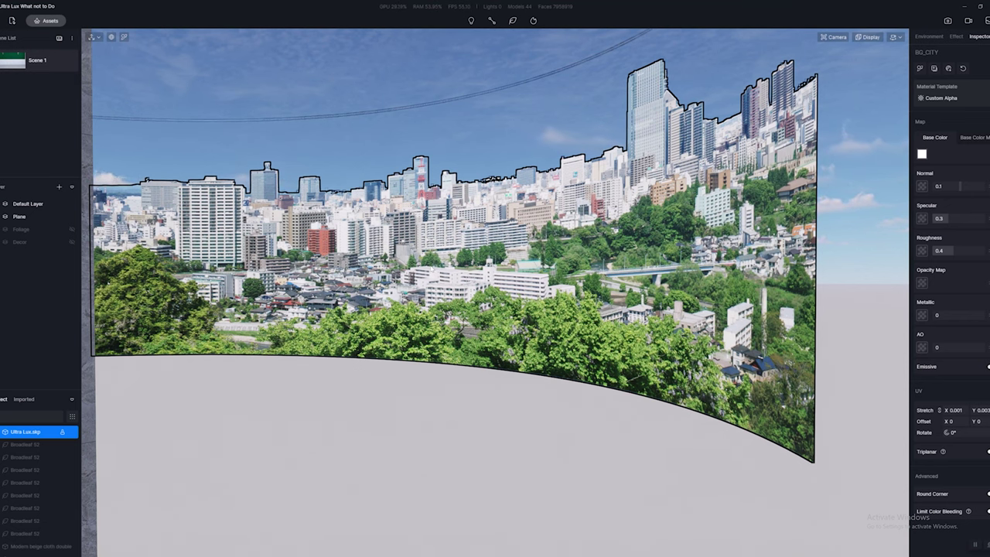
pyautogui.moveTo(494, 293); pyautogui.dragTo(390, 282, button='right')
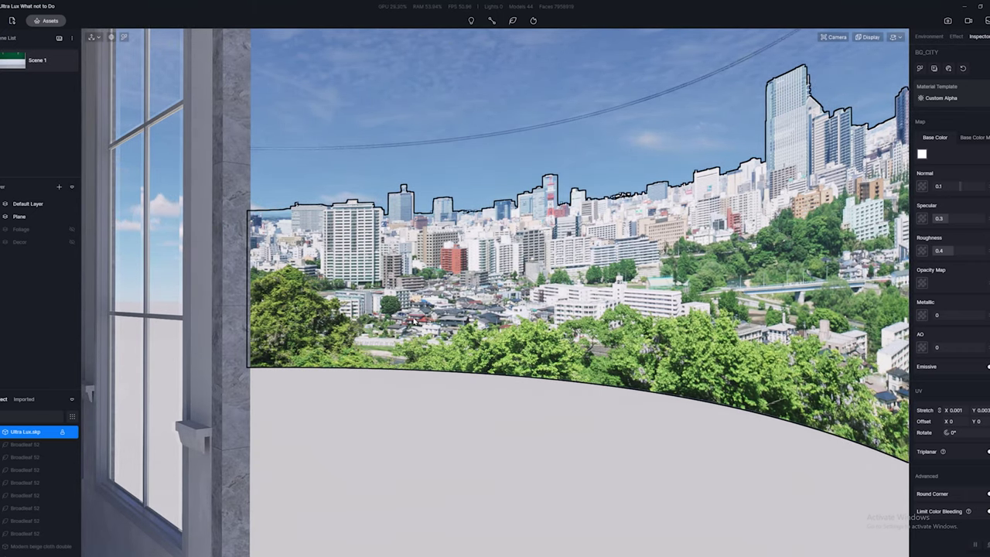
pyautogui.press('d')
pyautogui.moveTo(568, 375); pyautogui.dragTo(490, 371, button='right')
pyautogui.moveTo(631, 272); pyautogui.dragTo(658, 278, button='right')
pyautogui.press('a')
pyautogui.press('a')
pyautogui.moveTo(587, 276); pyautogui.dragTo(439, 279, button='right')
pyautogui.press('w')
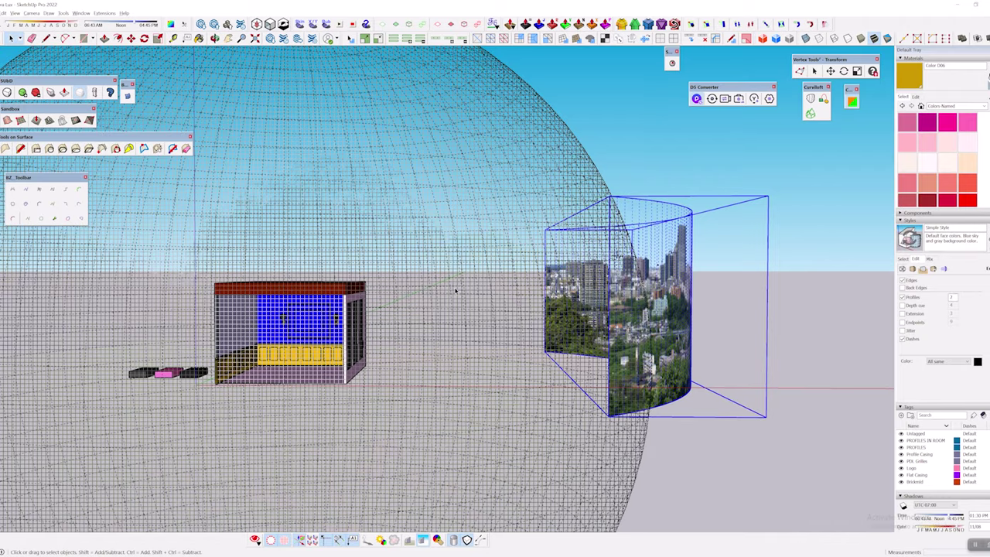
# Step: Switch to SketchUp and move the curved city backdrop farther back along the green axis
pyautogui.moveTo(457, 287); pyautogui.dragTo(490, 361, button='middle')
pyautogui.scroll(-3, 490, 361)
pyautogui.moveTo(541, 340); pyautogui.dragTo(662, 327, button='middle')
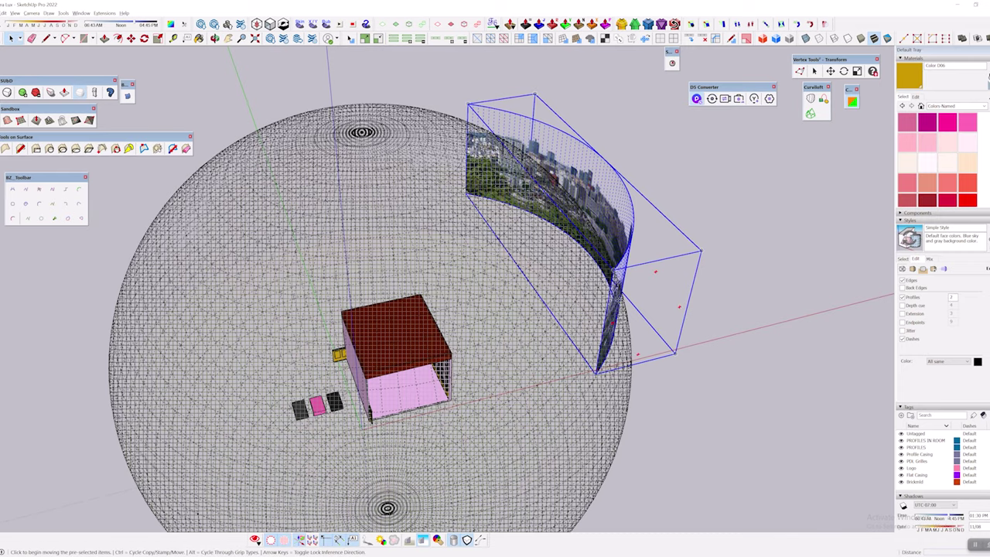
pyautogui.press('m')
pyautogui.click(662, 327)
pyautogui.click(605, 229)
# Step: Scale up the city backdrop from its upper corner and lower it slightly
pyautogui.moveTo(605, 229); pyautogui.dragTo(325, 85, button='middle')
pyautogui.moveTo(348, 274); pyautogui.dragTo(489, 337, button='middle')
pyautogui.press('s')
pyautogui.keyDown('shift'); pyautogui.moveTo(298, 138); pyautogui.dragTo(485, 241, button='middle'); pyautogui.keyUp('shift')
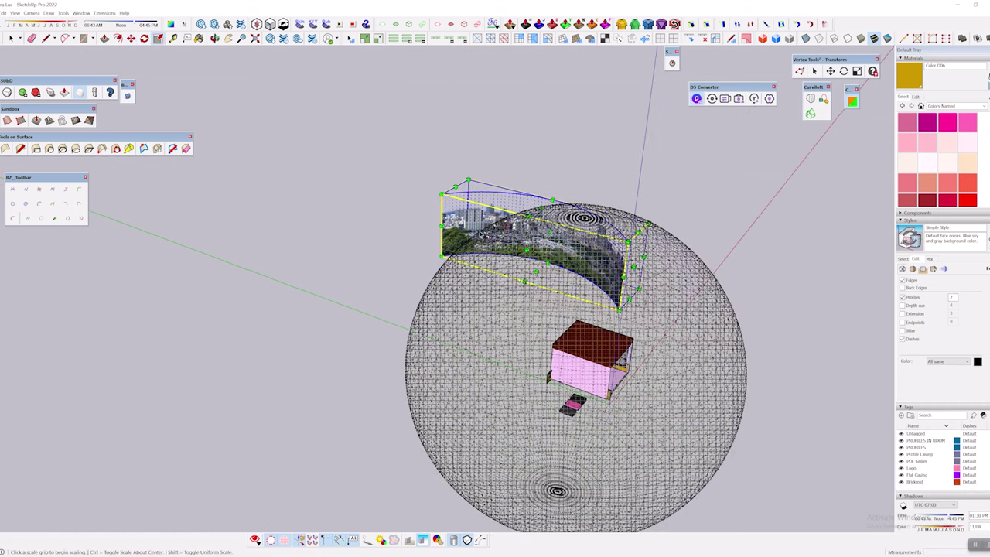
pyautogui.moveTo(442, 193); pyautogui.dragTo(409, 175)
pyautogui.moveTo(409, 175); pyautogui.dragTo(504, 94, button='middle')
pyautogui.press('m')
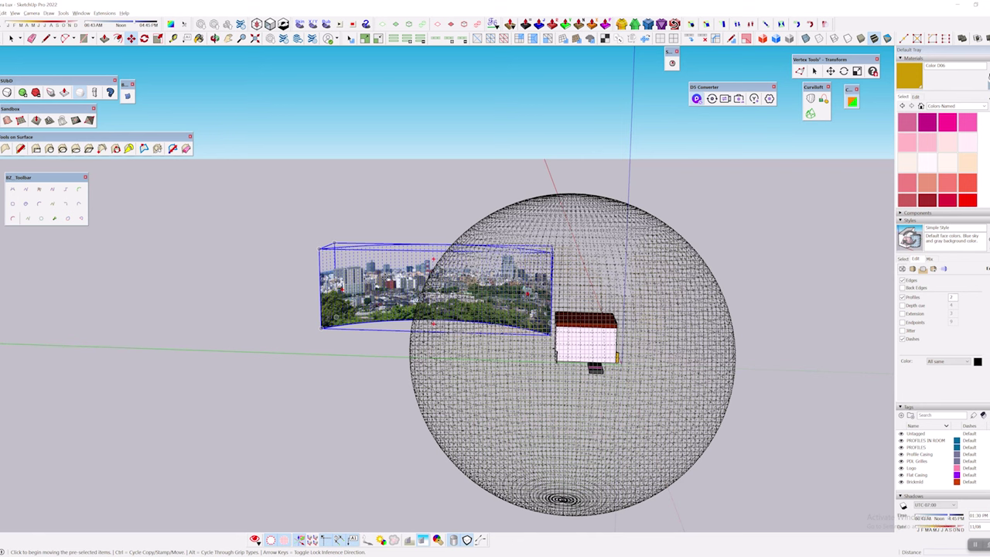
pyautogui.moveTo(322, 328); pyautogui.dragTo(321, 346)
pyautogui.moveTo(504, 302); pyautogui.dragTo(394, 295, button='middle')
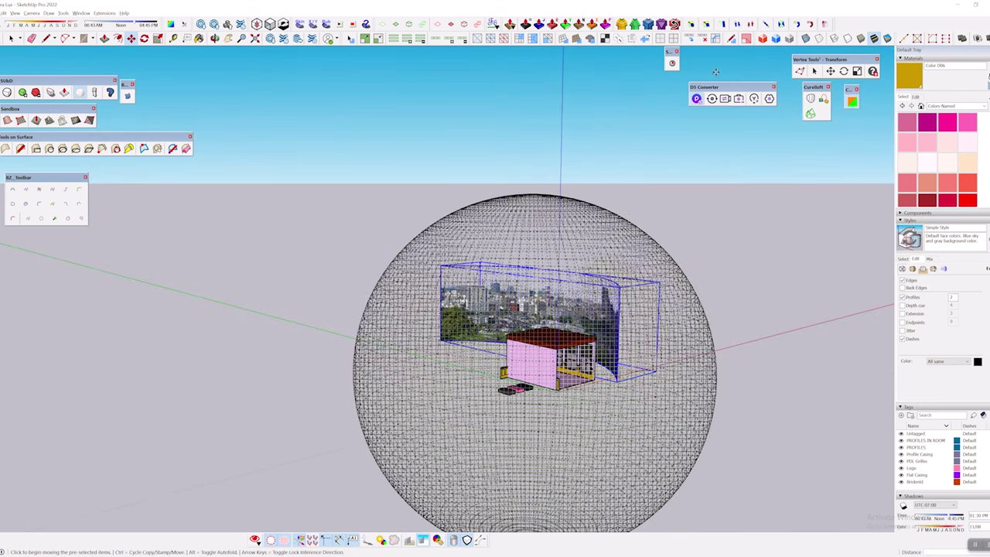
# Step: Sync the enlarged backdrop to D5 Render and check it through the windows from inside the room
pyautogui.click(724, 98)
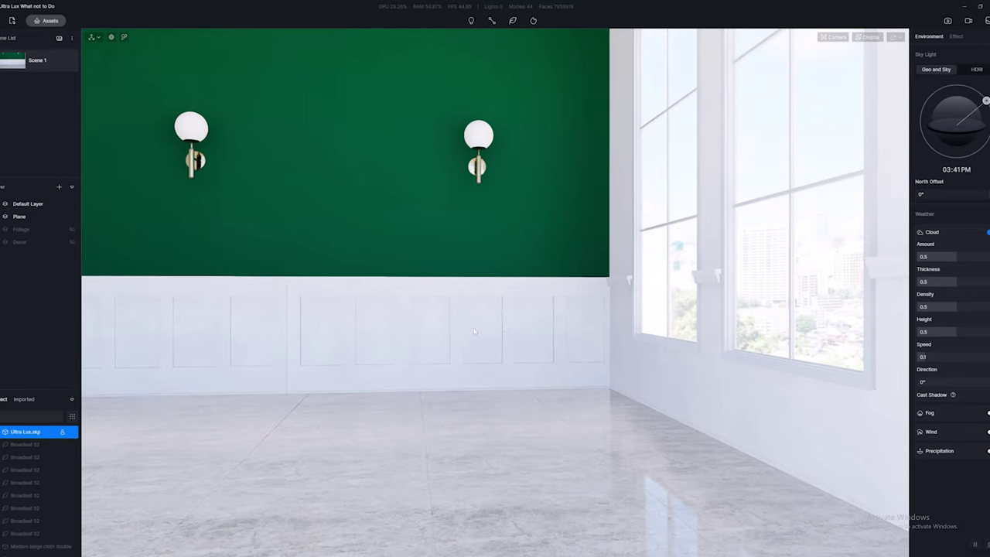
pyautogui.scroll(3, 405, 318)
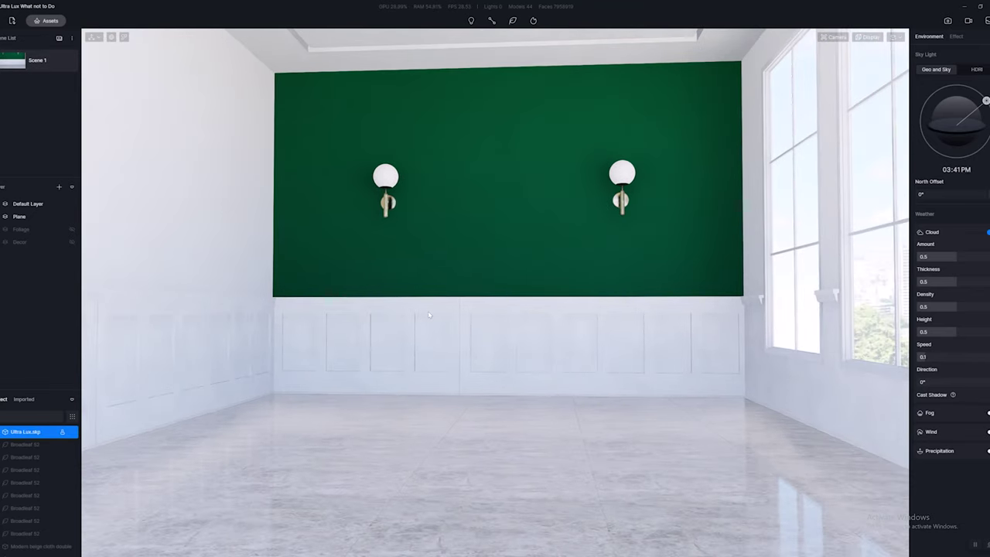
pyautogui.moveTo(427, 310); pyautogui.dragTo(602, 316, button='right')
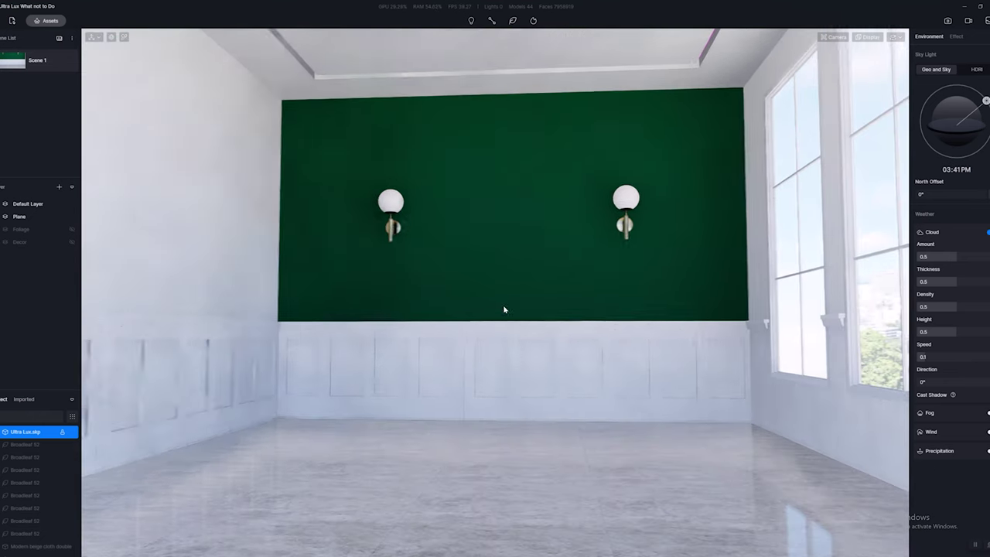
pyautogui.moveTo(505, 309); pyautogui.dragTo(634, 310, button='right')
pyautogui.scroll(3, 634, 311)
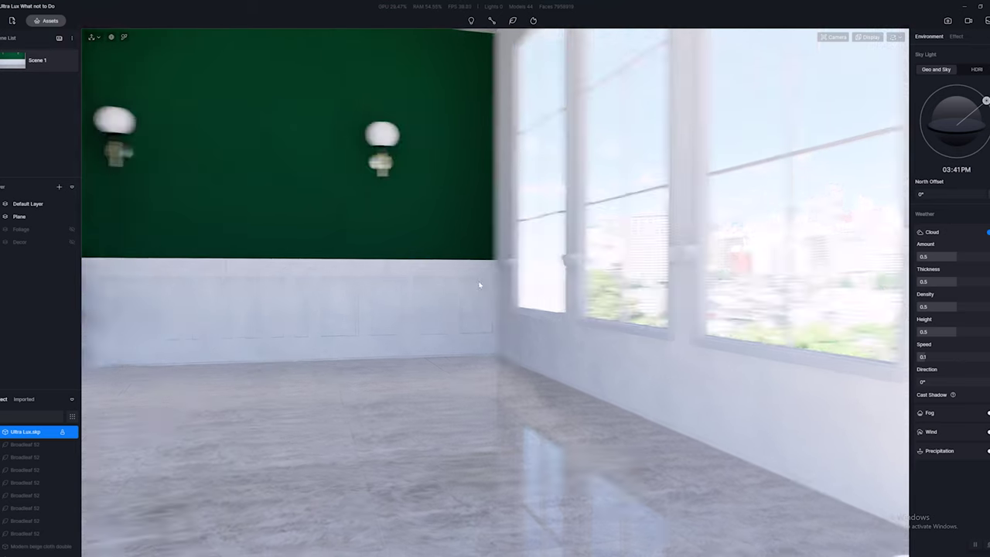
pyautogui.scroll(3, 530, 281)
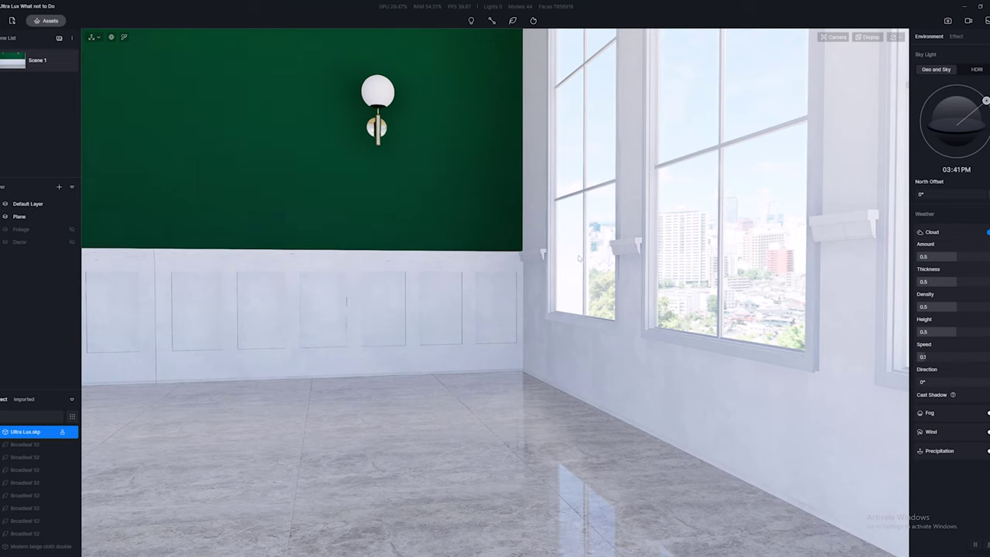
# Step: Switch back to SketchUp and rotate the city backdrop horizontally to change the way it faces the windows
pyautogui.hotkey('alt', 'Tab')
pyautogui.moveTo(400, 259)
pyautogui.mouseDown(button='middle')
pyautogui.moveTo(338, 156)
pyautogui.moveTo(463, 339)
pyautogui.mouseUp(button='middle')
pyautogui.press('q')
pyautogui.click(473, 299)
pyautogui.click(491, 297)
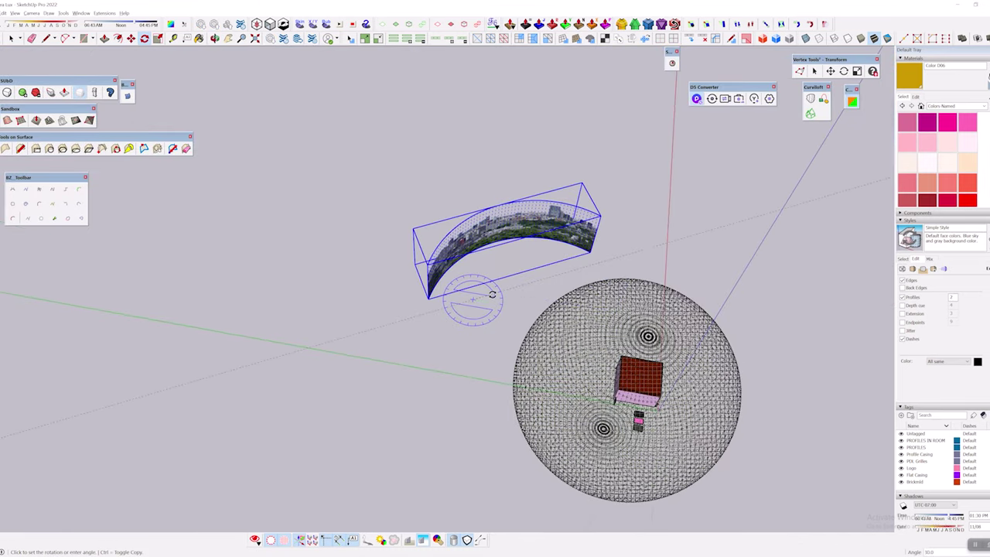
pyautogui.click(491, 294)
# Step: Move the rotated city backdrop about 23 feet closer to the room and raise it about 4 feet
pyautogui.press('m')
pyautogui.click(499, 255)
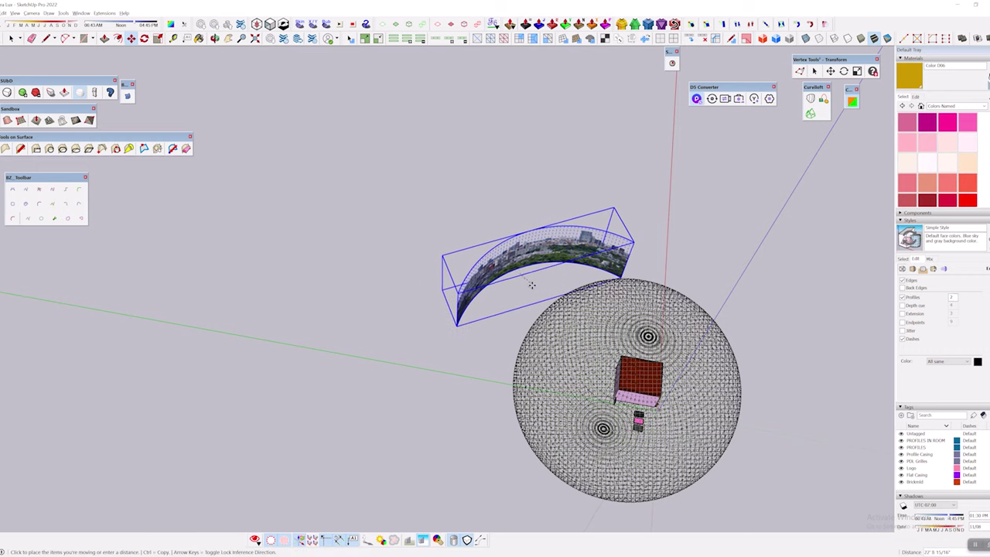
pyautogui.click(531, 289)
pyautogui.moveTo(653, 286); pyautogui.dragTo(542, 131, button='middle')
pyautogui.moveTo(587, 464); pyautogui.dragTo(559, 273, button='middle')
pyautogui.moveTo(559, 273)
pyautogui.mouseDown(button='middle')
pyautogui.moveTo(561, 232)
pyautogui.moveTo(574, 263)
pyautogui.mouseUp(button='middle')
pyautogui.click(711, 308)
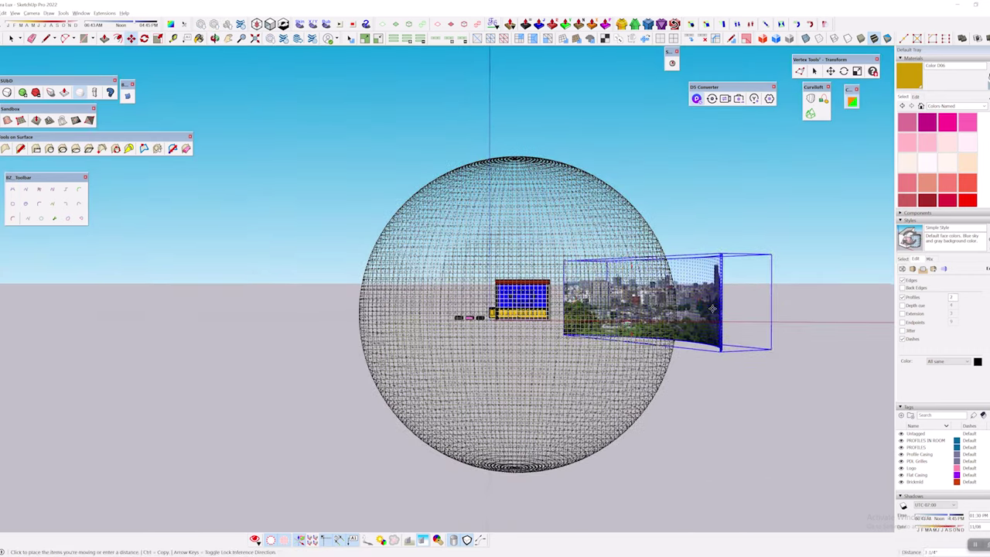
pyautogui.click(712, 302)
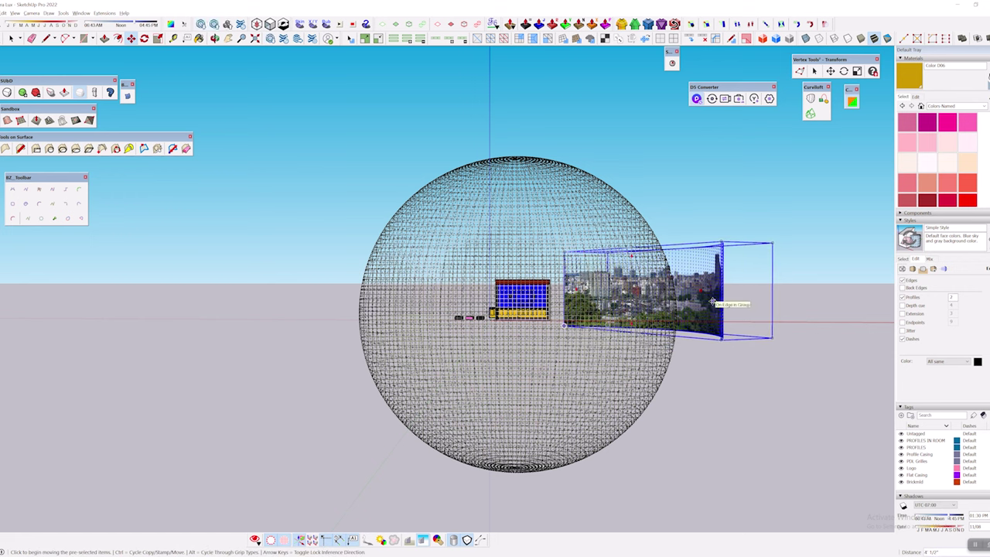
# Step: Sync the repositioned backdrop to D5 Render and frame the green wall with the city visible through the windows
pyautogui.click(711, 99)
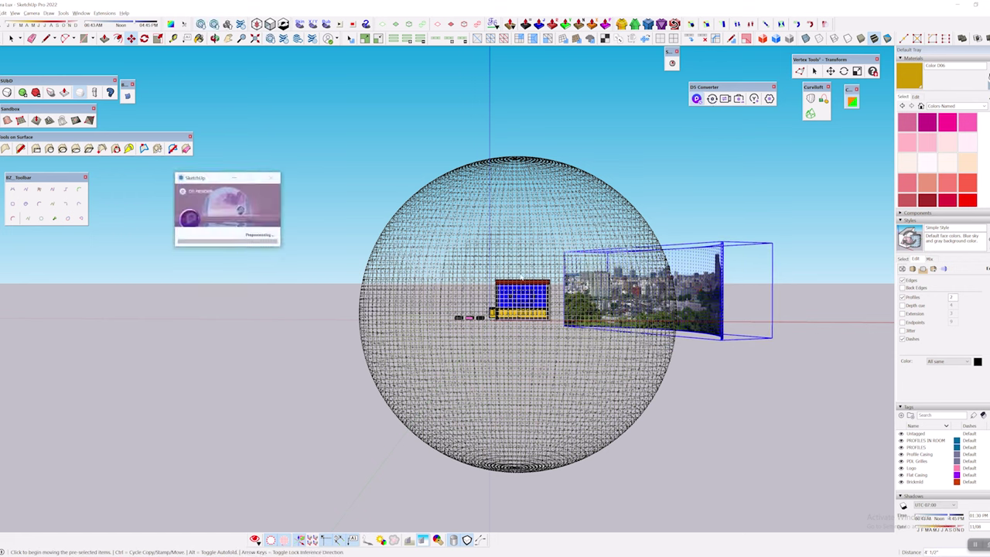
pyautogui.hotkey('alt', 'Tab')
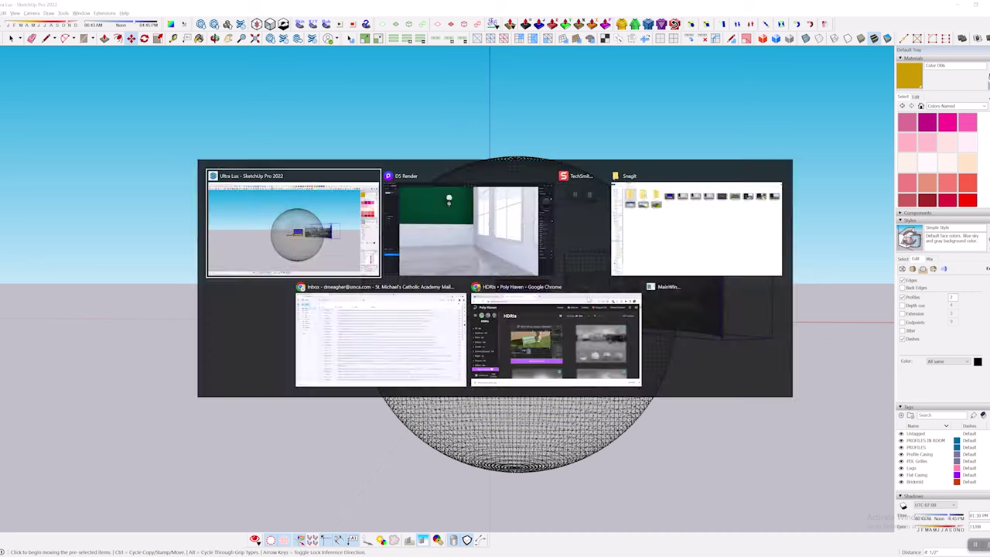
pyautogui.hotkey('alt', 'Tab')
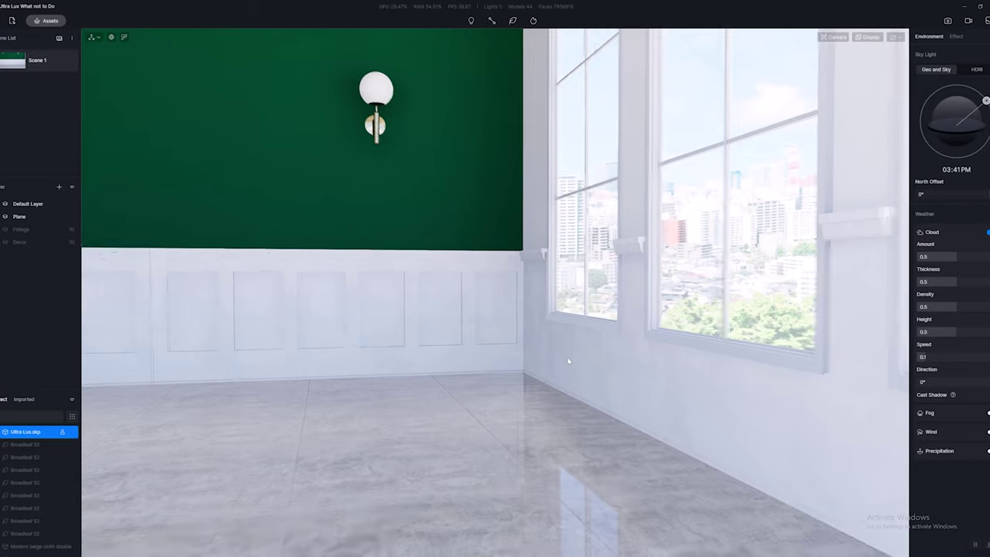
pyautogui.moveTo(567, 360)
pyautogui.mouseDown(button='right')
pyautogui.moveTo(479, 322)
pyautogui.moveTo(446, 334)
pyautogui.mouseUp(button='right')
pyautogui.scroll(-3, 480, 323)
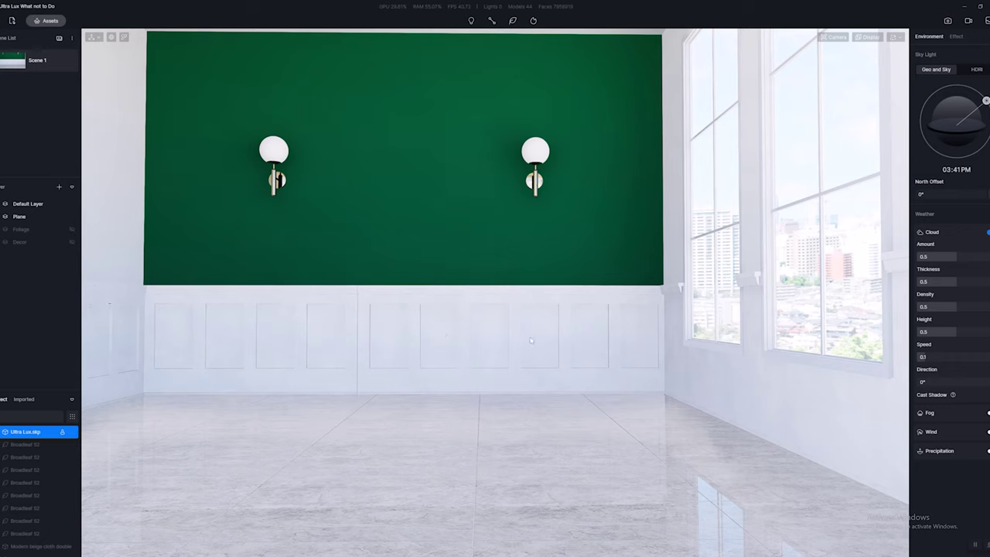
pyautogui.moveTo(708, 335); pyautogui.dragTo(682, 332, button='right')
pyautogui.scroll(-1, 682, 333)
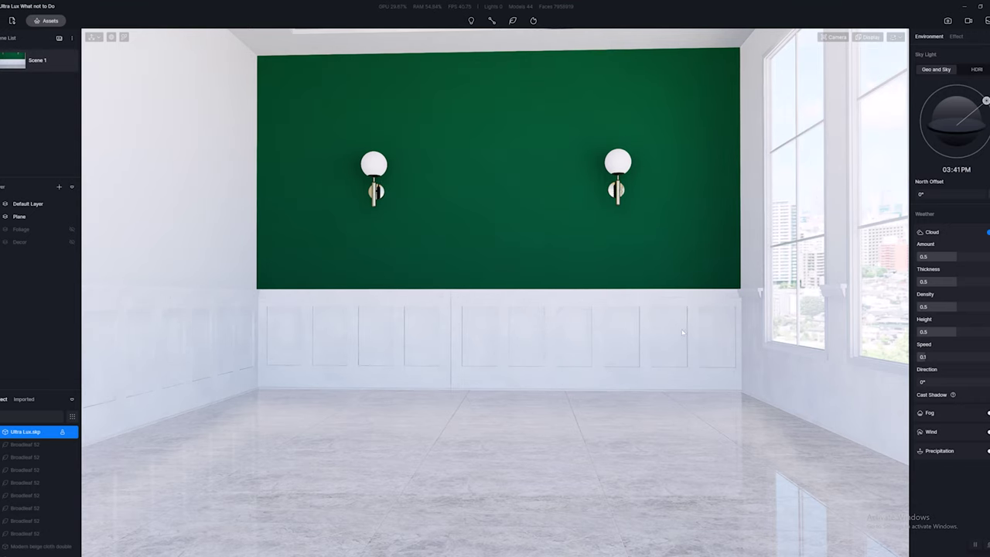
# Step: View the city backdrop from outside the windows and set the sun's time of day to about 9:55 AM
pyautogui.moveTo(748, 240); pyautogui.dragTo(865, 224, button='right')
pyautogui.press('d')
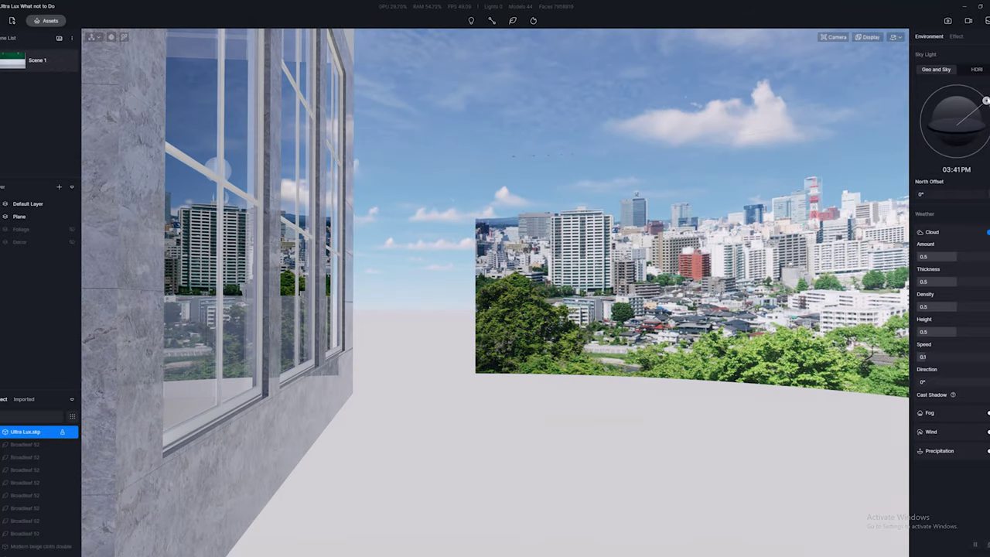
pyautogui.moveTo(985, 99); pyautogui.dragTo(946, 101)
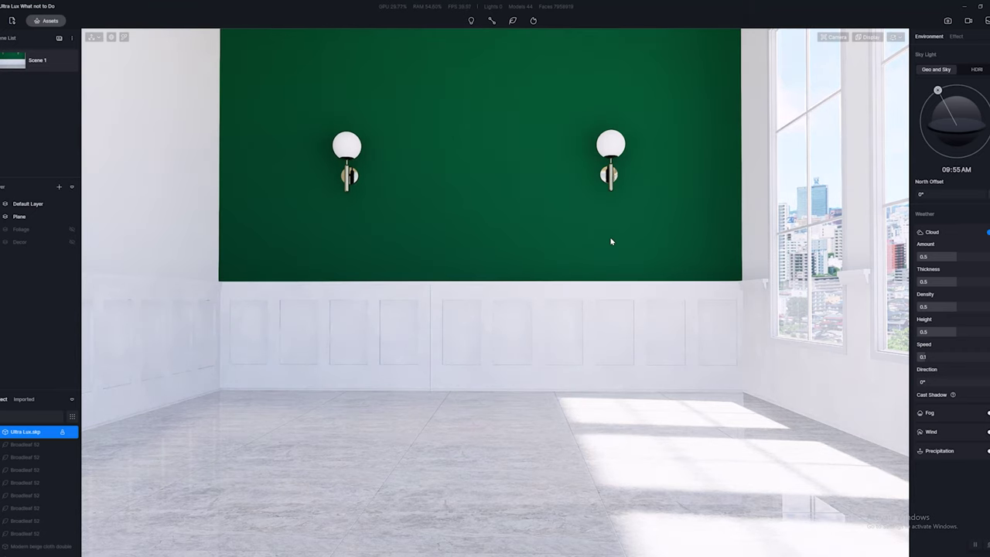
# Step: Try night and dusk lighting in the room by setting the time of day to 9:56 PM, 8:24 PM and 7:23 PM
pyautogui.moveTo(941, 93); pyautogui.dragTo(972, 173)
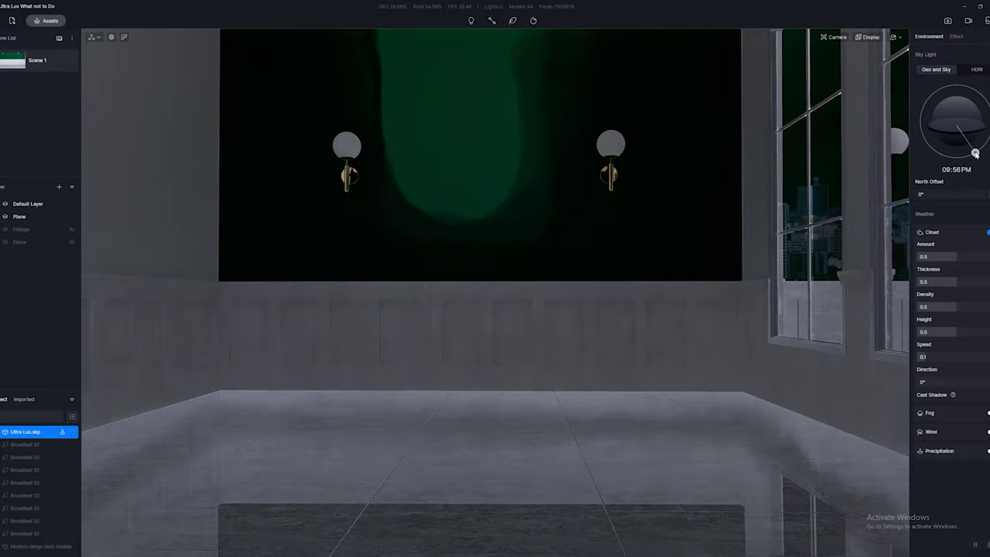
pyautogui.moveTo(975, 153); pyautogui.dragTo(985, 145)
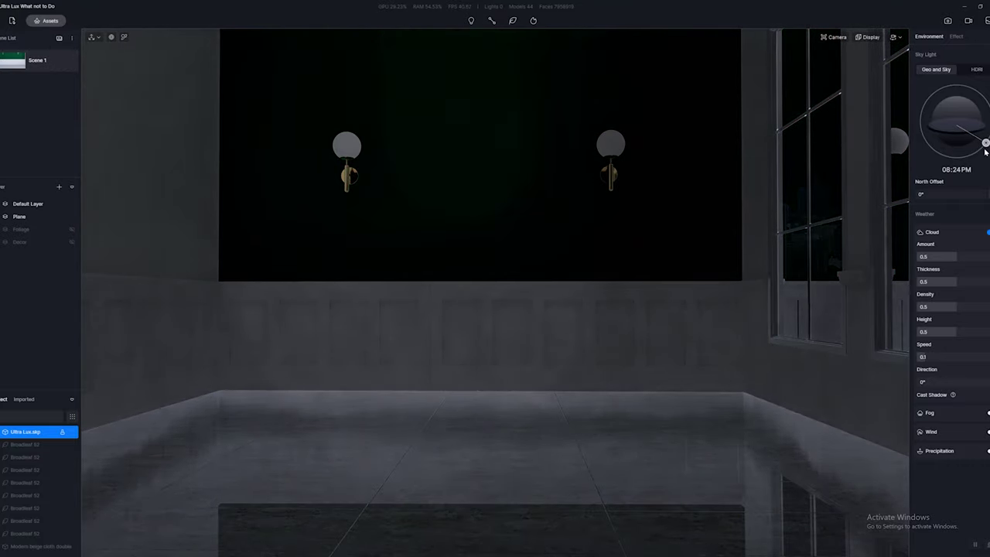
pyautogui.moveTo(985, 142); pyautogui.dragTo(988, 133)
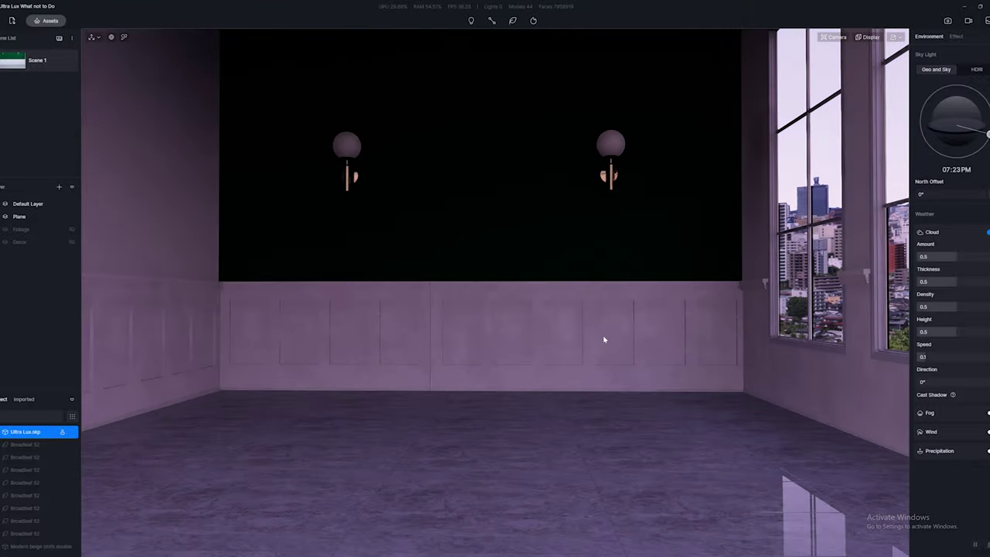
# Step: Set the time of day to 5:50 PM while viewing the backdrop outside, and return the camera to the room
pyautogui.moveTo(605, 340); pyautogui.dragTo(850, 317, button='right')
pyautogui.press('d')
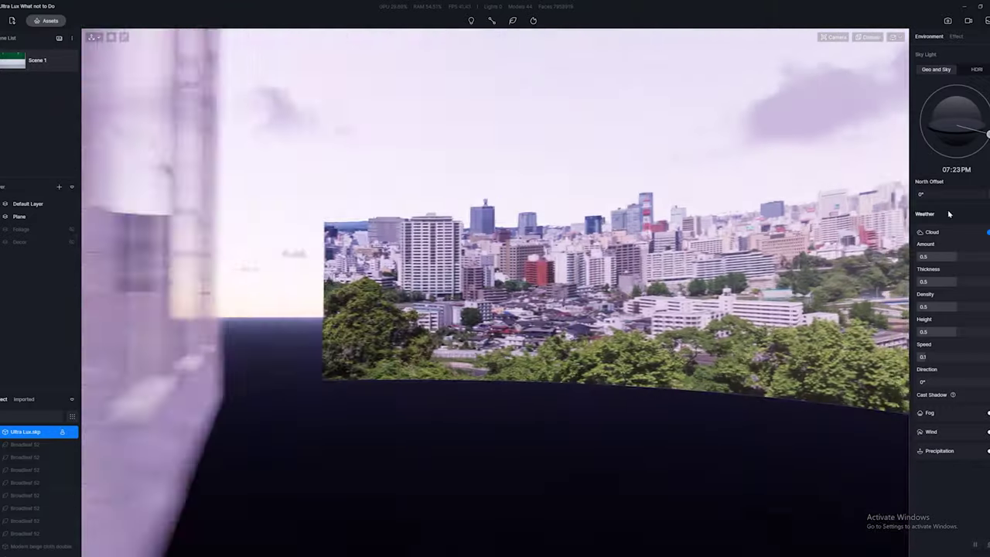
pyautogui.moveTo(988, 130); pyautogui.dragTo(989, 119)
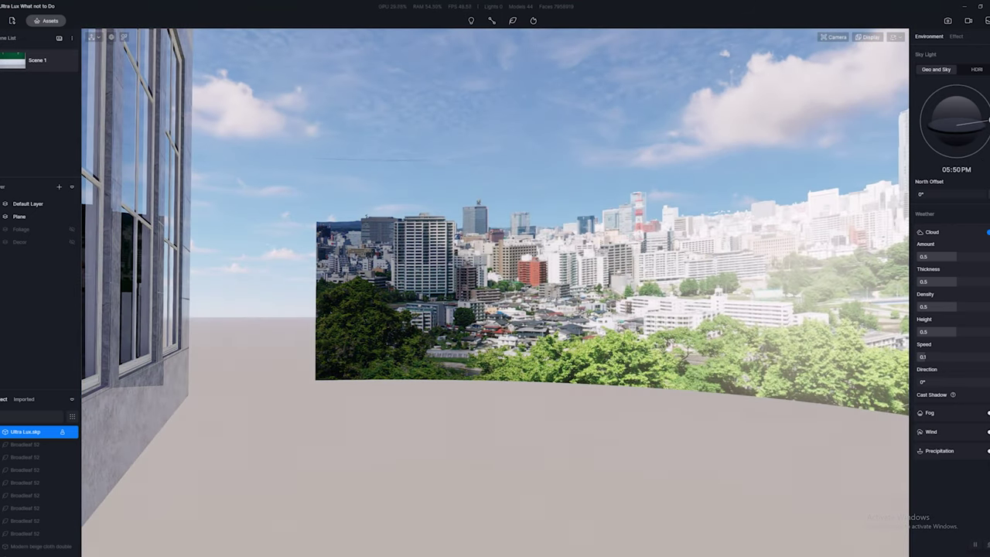
pyautogui.press('a')
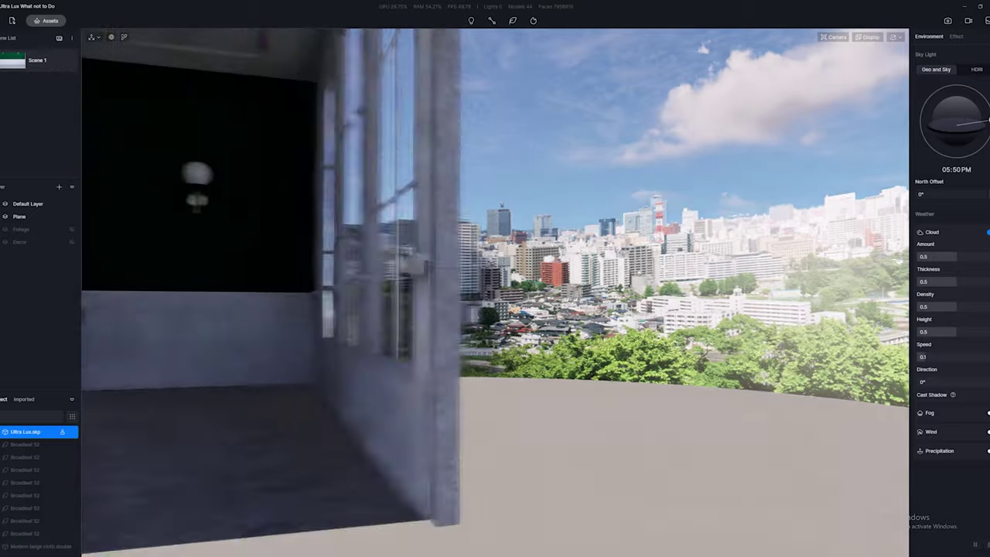
pyautogui.press('w')
pyautogui.moveTo(874, 202); pyautogui.dragTo(452, 504, button='right')
pyautogui.press('s')
pyautogui.press('d')
pyautogui.press('s')
pyautogui.press('d')
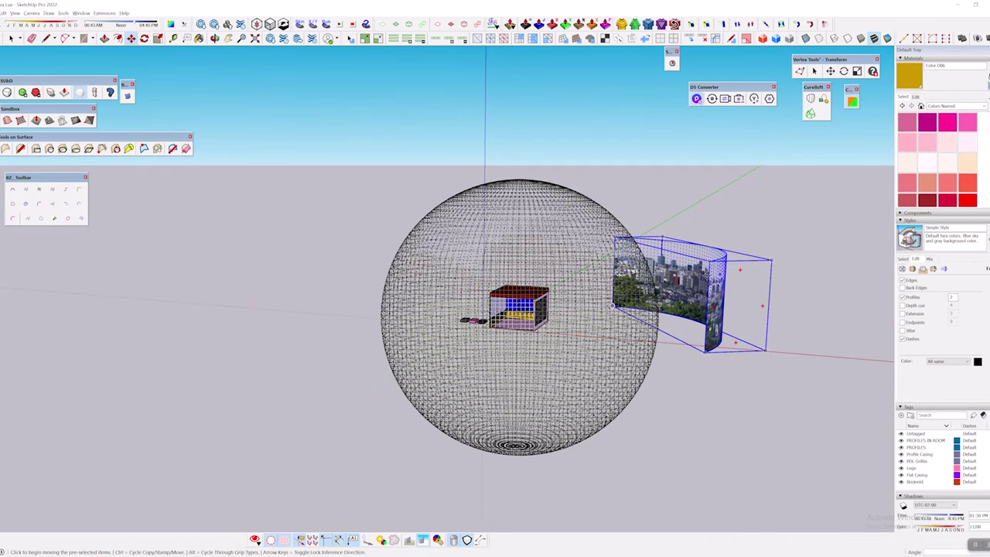
# Step: Switch to SketchUp and hide the curved city backdrop beside the room
pyautogui.press('space')
pyautogui.rightClick(691, 280)
pyautogui.click(700, 301)
pyautogui.click(622, 429)
pyautogui.moveTo(456, 457); pyautogui.dragTo(477, 393, button='middle')
pyautogui.scroll(4, 423, 395)
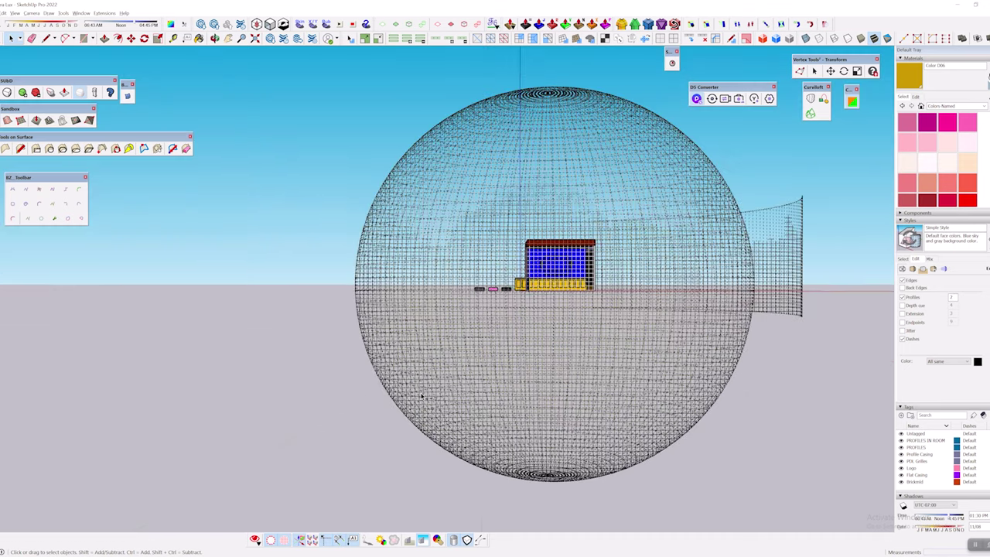
# Step: Unhide the large sphere surrounding the room and turn off the display of hidden objects
pyautogui.scroll(-1, 537, 341)
pyautogui.keyDown('shift'); pyautogui.moveTo(569, 315); pyautogui.dragTo(504, 370, button='middle'); pyautogui.keyUp('shift')
pyautogui.scroll(2, 510, 368)
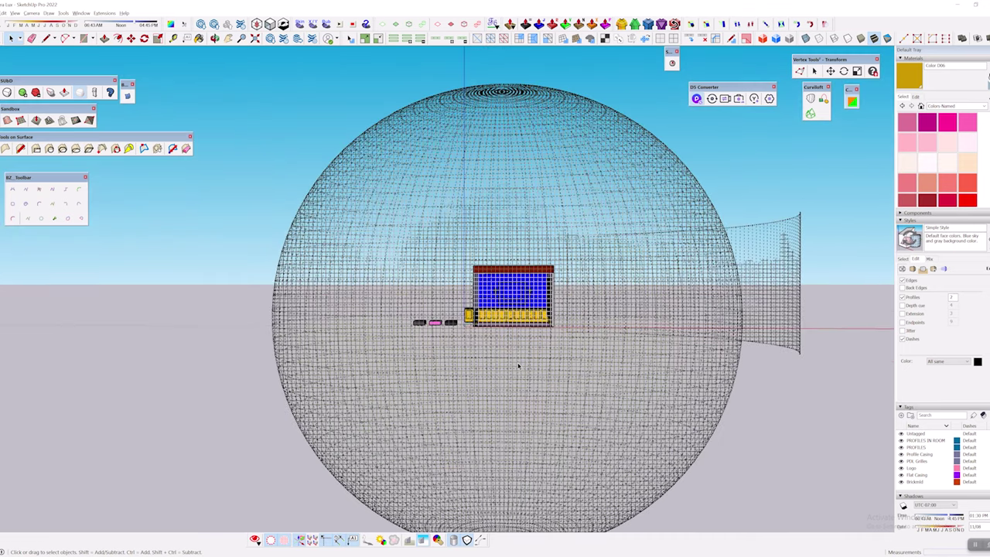
pyautogui.scroll(2, 539, 364)
pyautogui.scroll(3, 614, 197)
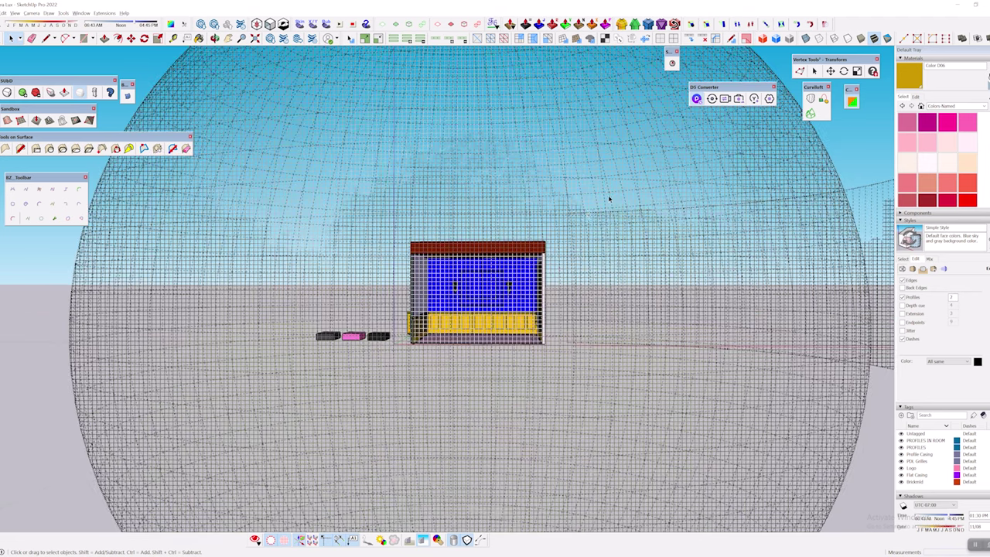
pyautogui.scroll(-5, 561, 224)
pyautogui.scroll(-2, 561, 242)
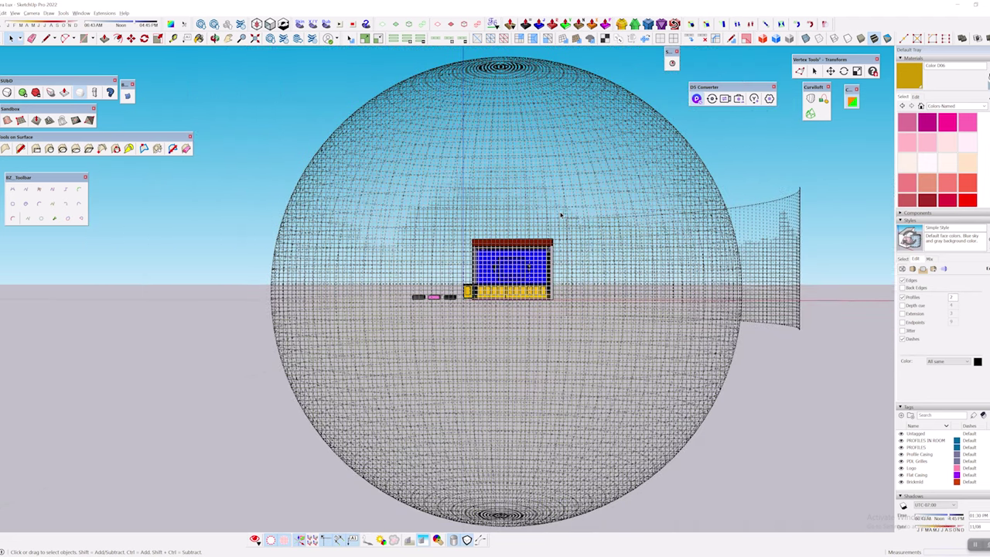
pyautogui.scroll(1, 560, 215)
pyautogui.rightClick(525, 147)
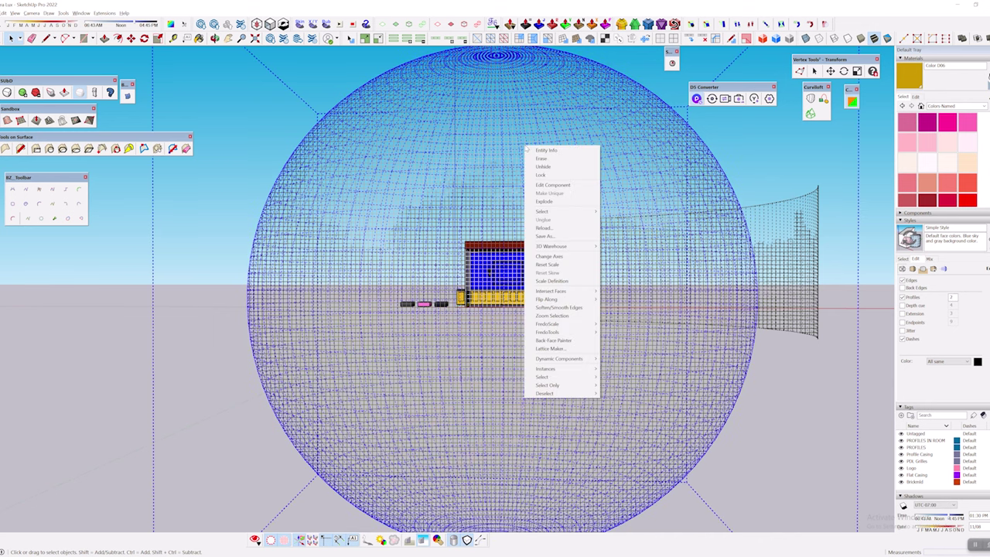
pyautogui.click(556, 168)
pyautogui.scroll(-2, 762, 166)
pyautogui.click(864, 310)
pyautogui.moveTo(864, 314)
pyautogui.mouseDown(button='middle')
pyautogui.moveTo(695, 353)
pyautogui.moveTo(394, 343)
pyautogui.moveTo(411, 294)
pyautogui.moveTo(733, 281)
pyautogui.moveTo(619, 309)
pyautogui.moveTo(569, 289)
pyautogui.moveTo(711, 244)
pyautogui.mouseUp(button='middle')
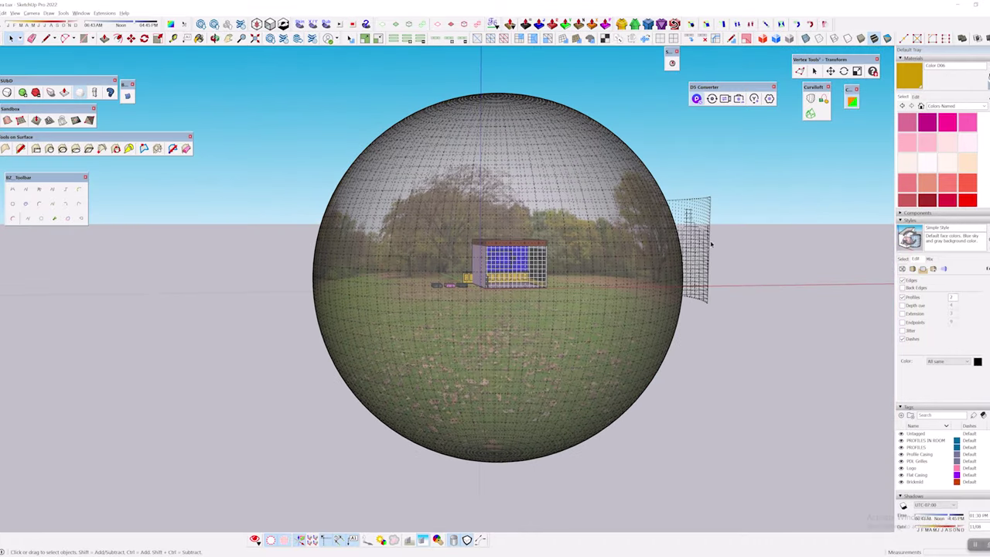
pyautogui.click(284, 540)
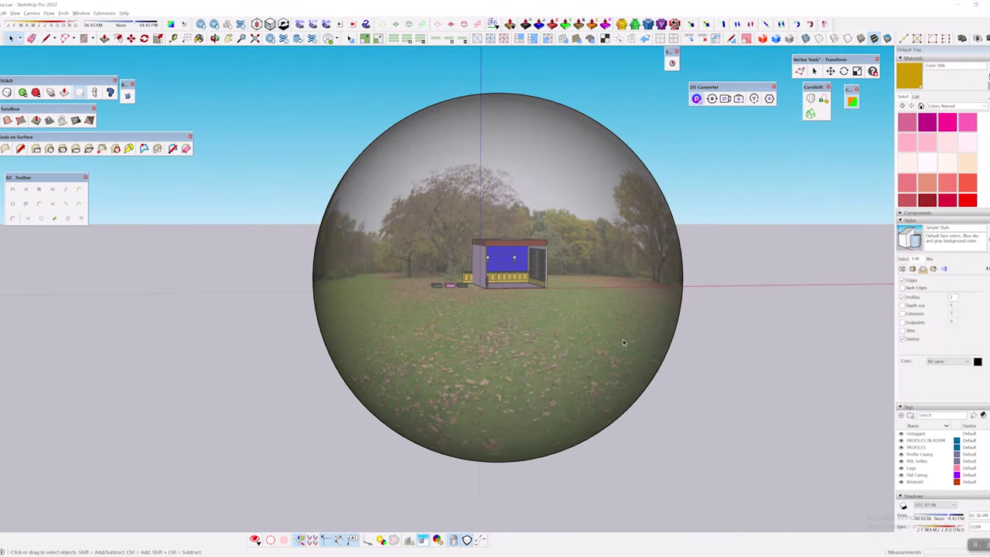
# Step: Select the park panorama sphere, sample its material, and examine how the image surrounds the room
pyautogui.scroll(2, 654, 320)
pyautogui.click(617, 321)
pyautogui.moveTo(617, 322)
pyautogui.mouseDown(button='middle')
pyautogui.moveTo(425, 282)
pyautogui.moveTo(799, 315)
pyautogui.mouseUp(button='middle')
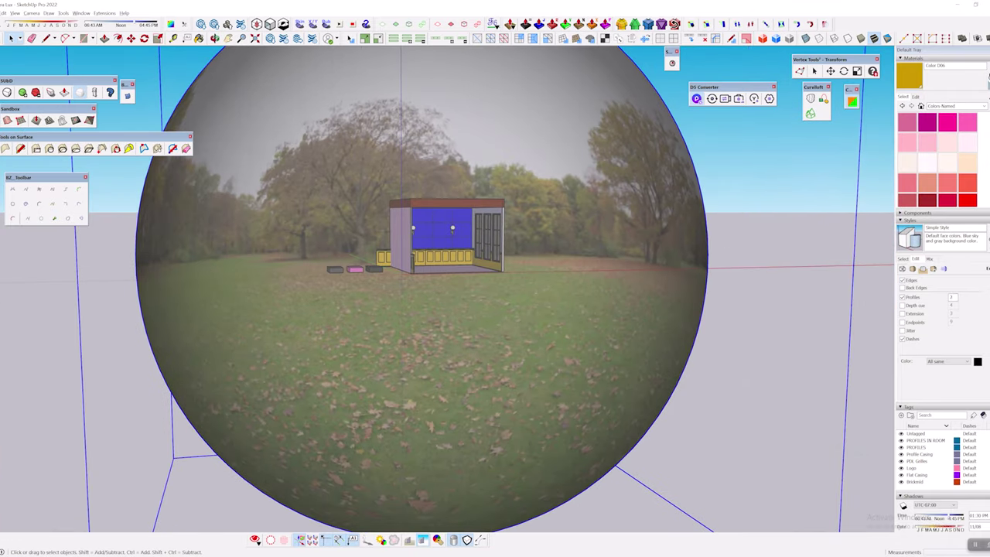
pyautogui.click(987, 97)
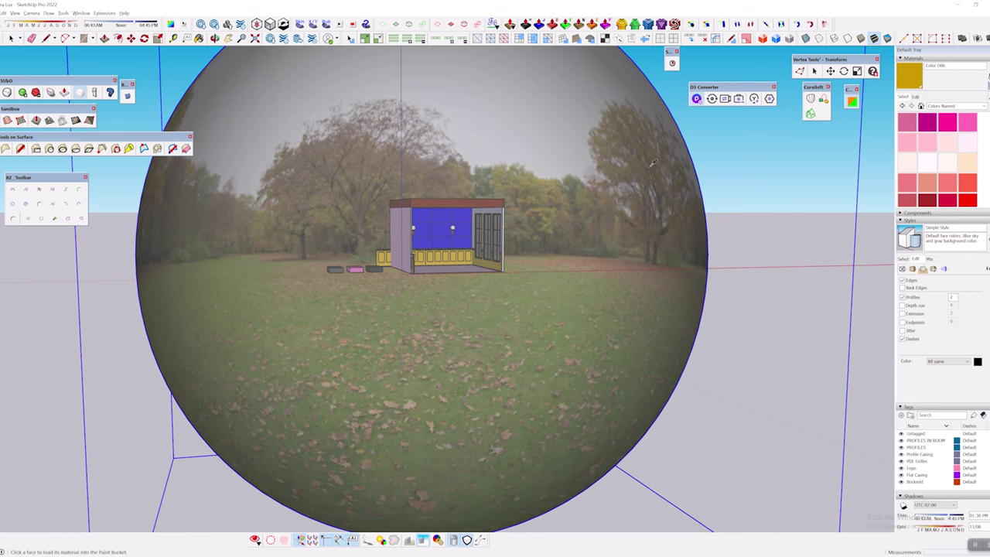
pyautogui.keyDown('alt'); pyautogui.click(615, 164); pyautogui.keyUp('alt')
pyautogui.scroll(2, 616, 164)
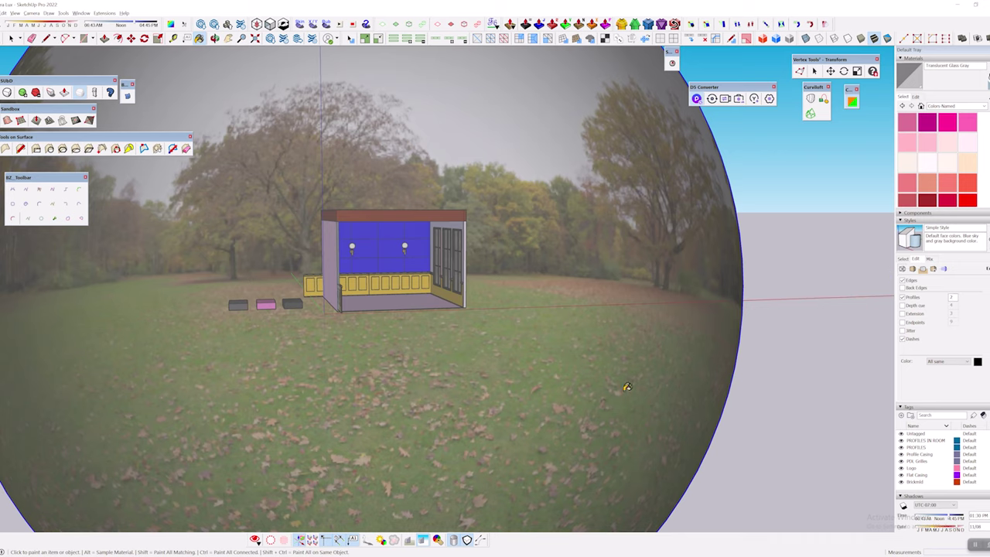
pyautogui.scroll(2, 440, 314)
pyautogui.scroll(-5, 576, 236)
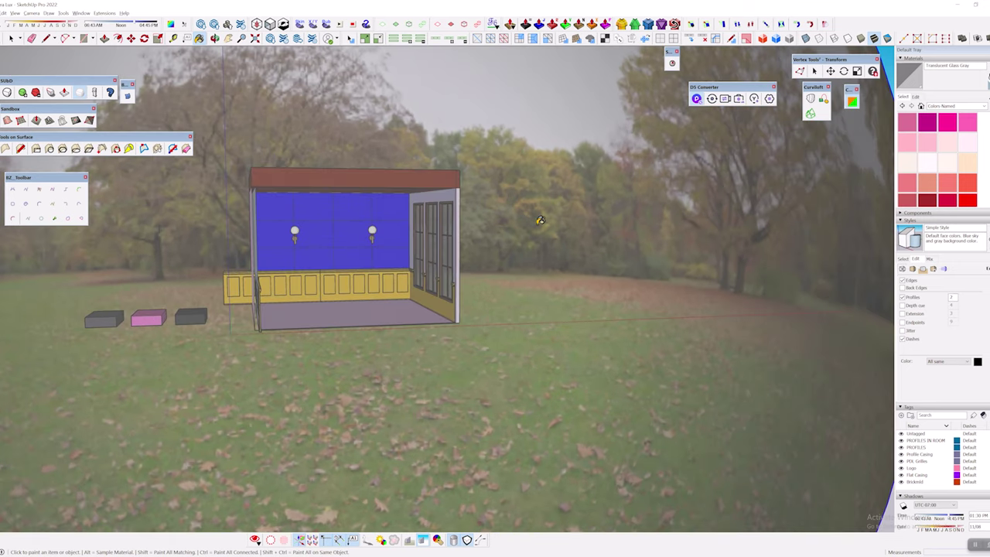
pyautogui.scroll(-2, 735, 209)
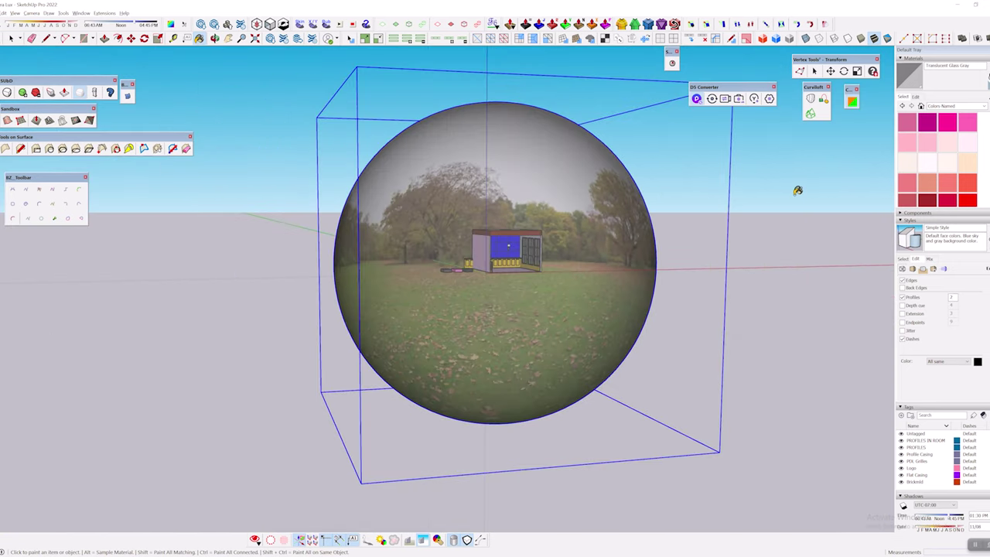
# Step: Deselect the sphere, sync the model to D5 Render, and check the park surroundings from inside and outside the windows
pyautogui.press('space')
pyautogui.click(810, 201)
pyautogui.moveTo(810, 201); pyautogui.dragTo(720, 196, button='middle')
pyautogui.scroll(2, 458, 231)
pyautogui.scroll(6, 457, 231)
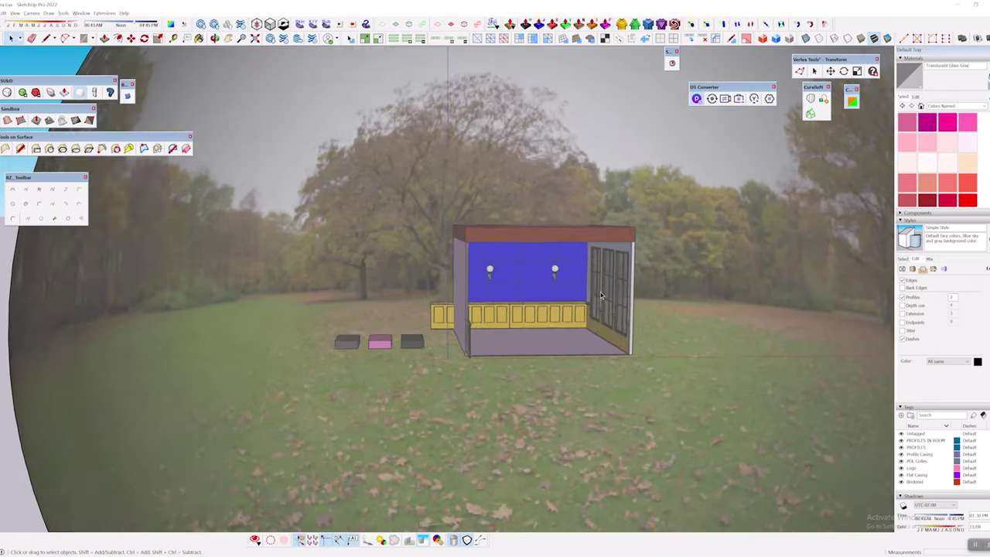
pyautogui.scroll(-3, 468, 290)
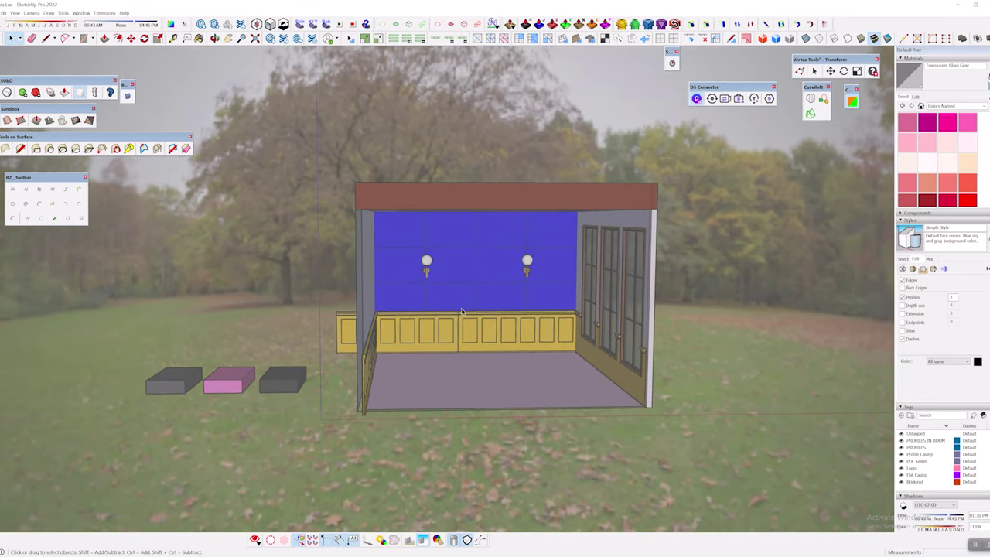
pyautogui.click(711, 99)
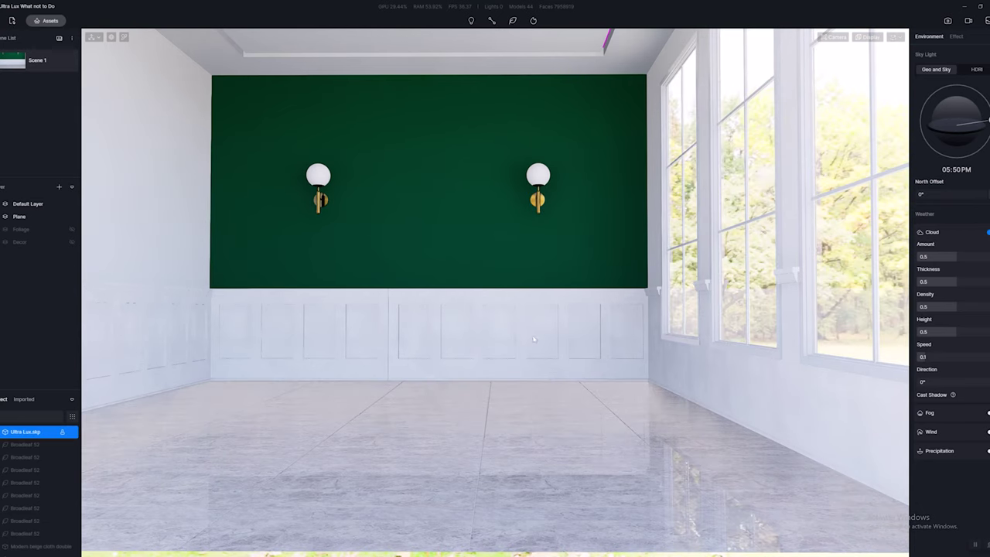
pyautogui.press('d')
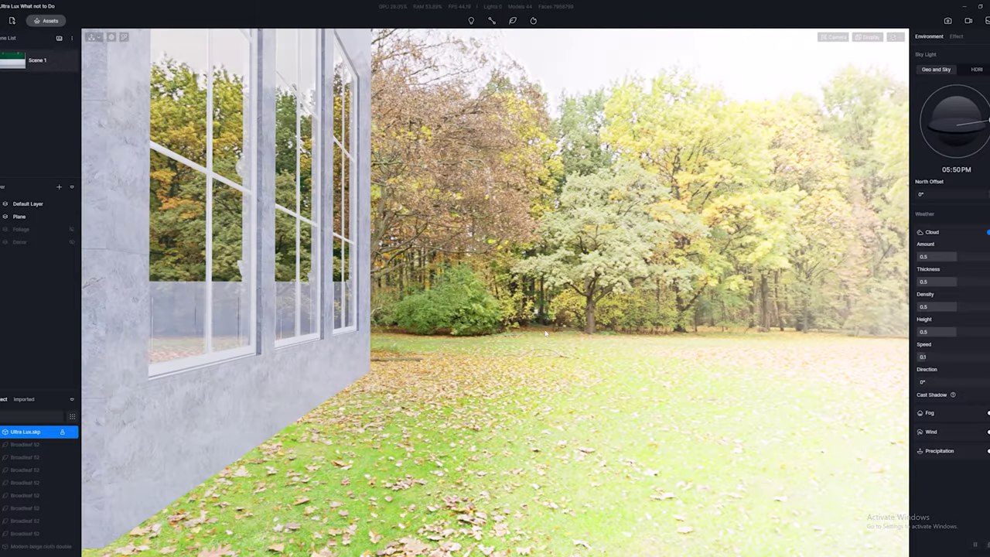
pyautogui.moveTo(549, 343); pyautogui.dragTo(663, 315, button='right')
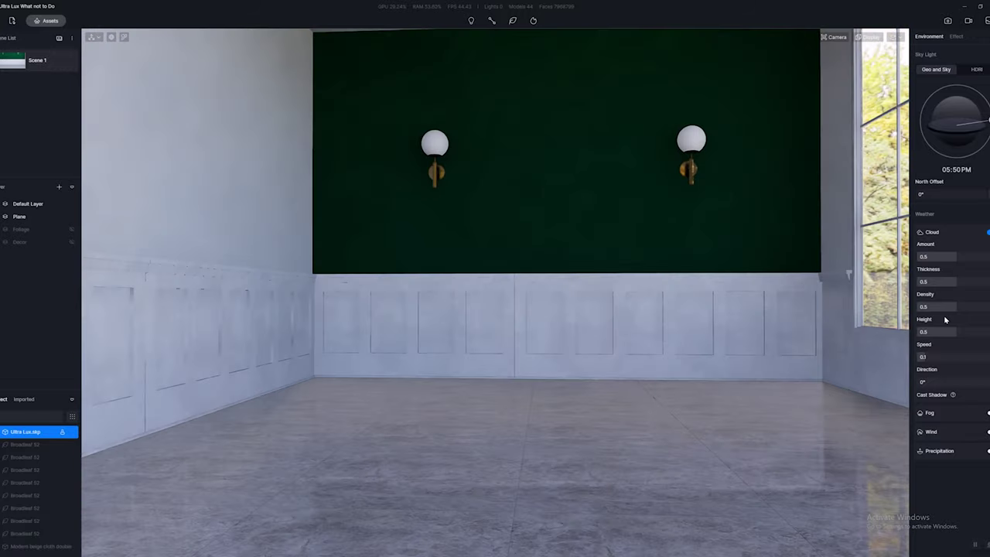
# Step: Switch back to SketchUp and try moving the panorama sphere sideways relative to the room
pyautogui.hotkey('alt', 'Tab')
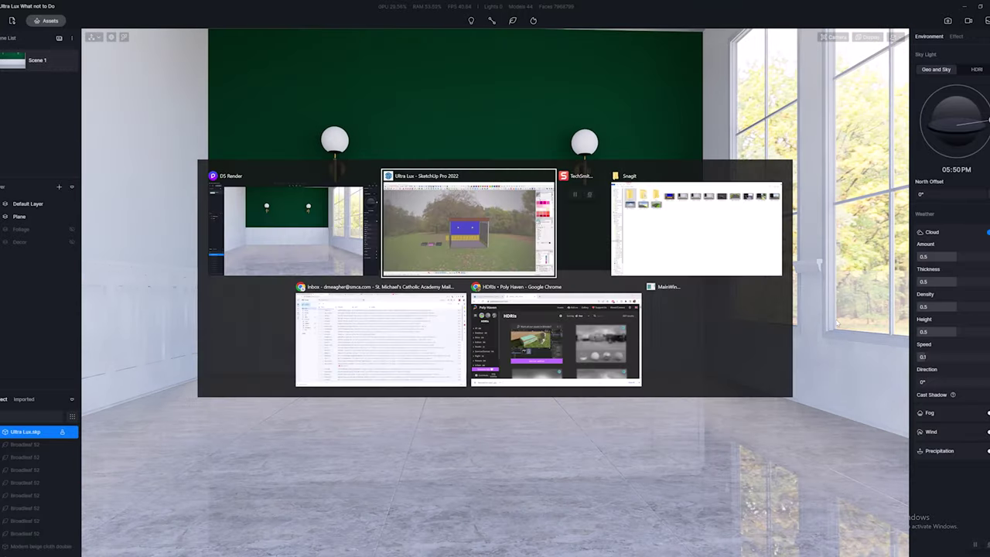
pyautogui.scroll(-6, 724, 273)
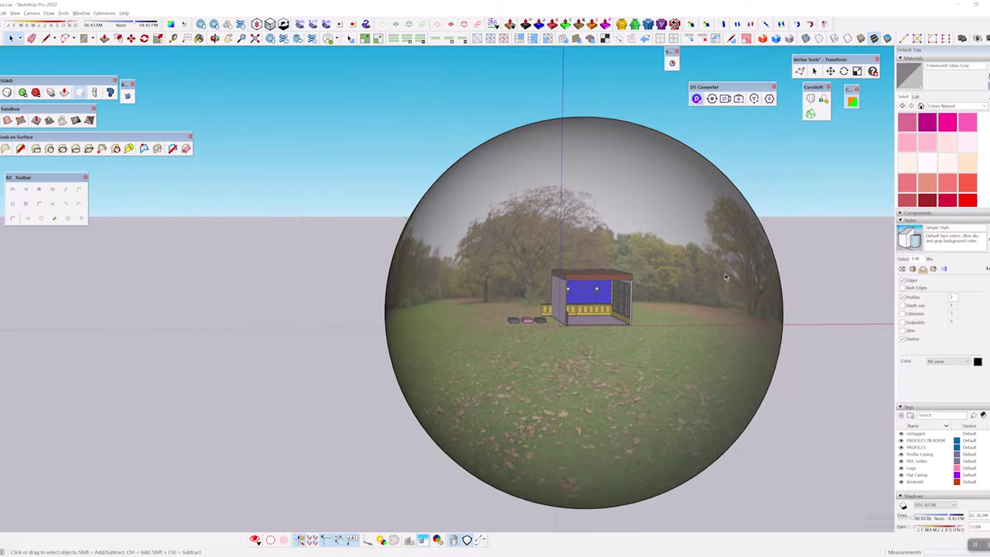
pyautogui.click(676, 241)
pyautogui.scroll(-4, 678, 249)
pyautogui.keyDown('shift'); pyautogui.moveTo(709, 258); pyautogui.dragTo(665, 259, button='middle'); pyautogui.keyUp('shift')
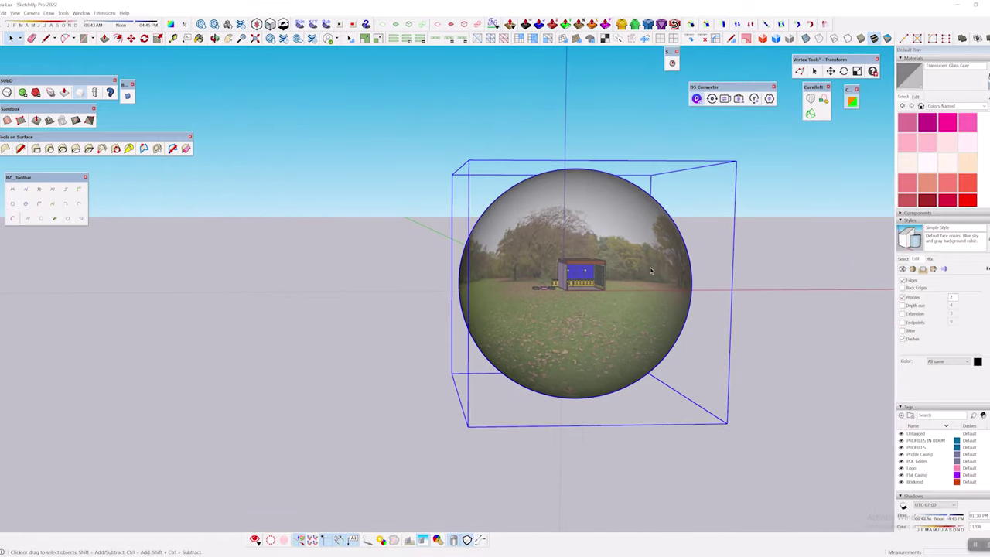
pyautogui.press('m')
pyautogui.click(641, 286)
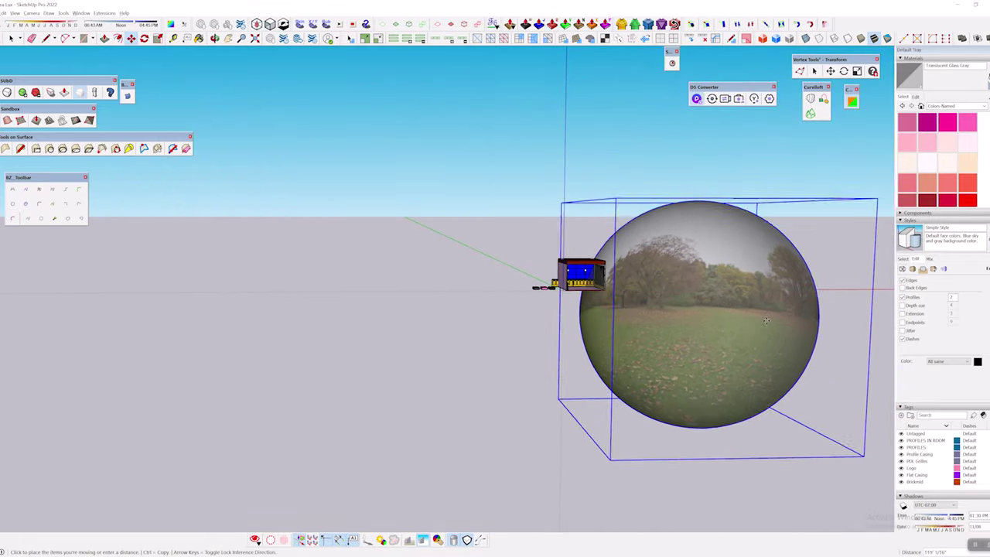
pyautogui.click(668, 270)
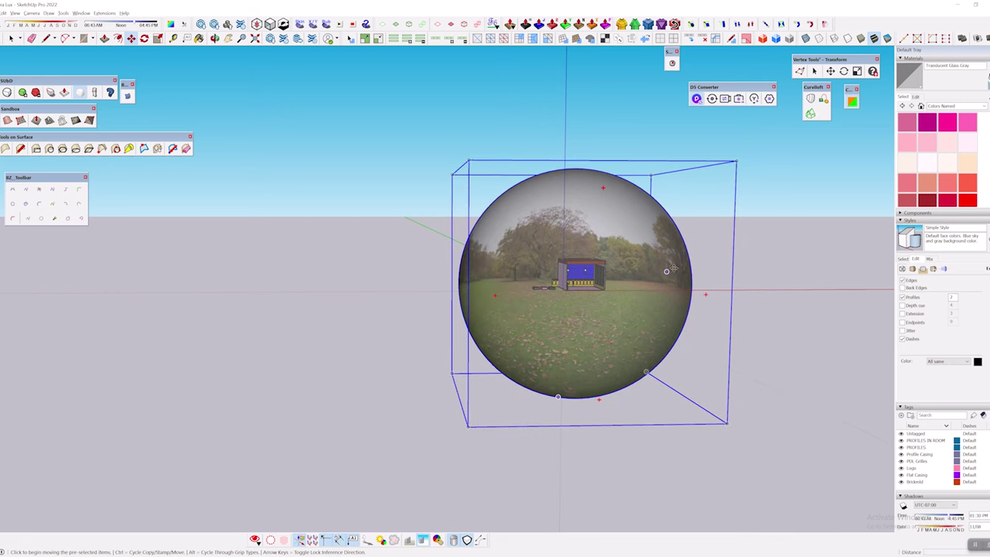
# Step: Try scaling the panorama sphere uniformly from a corner, then deselect it
pyautogui.press('s')
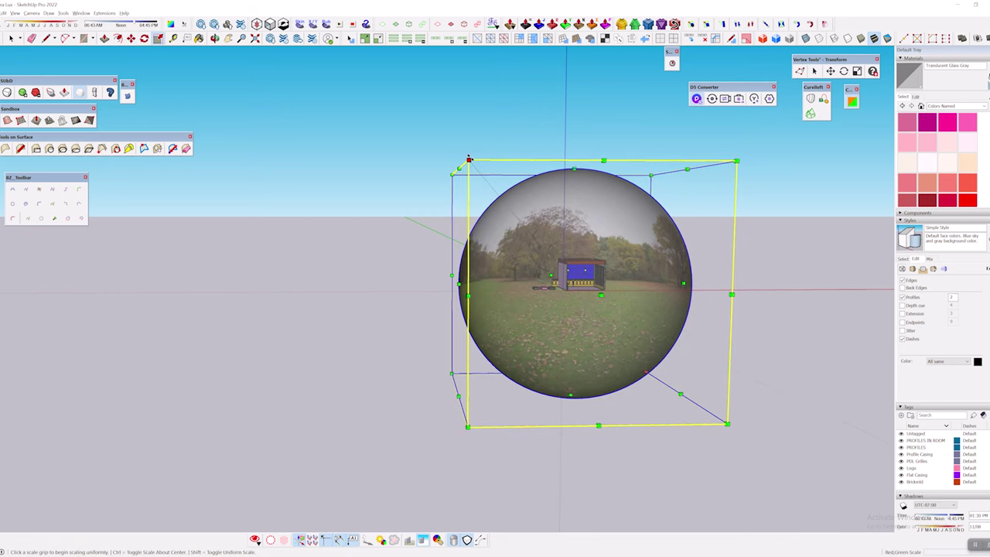
pyautogui.click(469, 159)
pyautogui.press('Escape')
pyautogui.press('space')
pyautogui.click(746, 260)
pyautogui.moveTo(534, 255); pyautogui.dragTo(607, 289, button='middle')
pyautogui.scroll(5, 518, 251)
# Step: Switch to D5 Render, pick the park panorama's material outside the windows, and turn off its Emissive property
pyautogui.hotkey('alt', 'Tab')
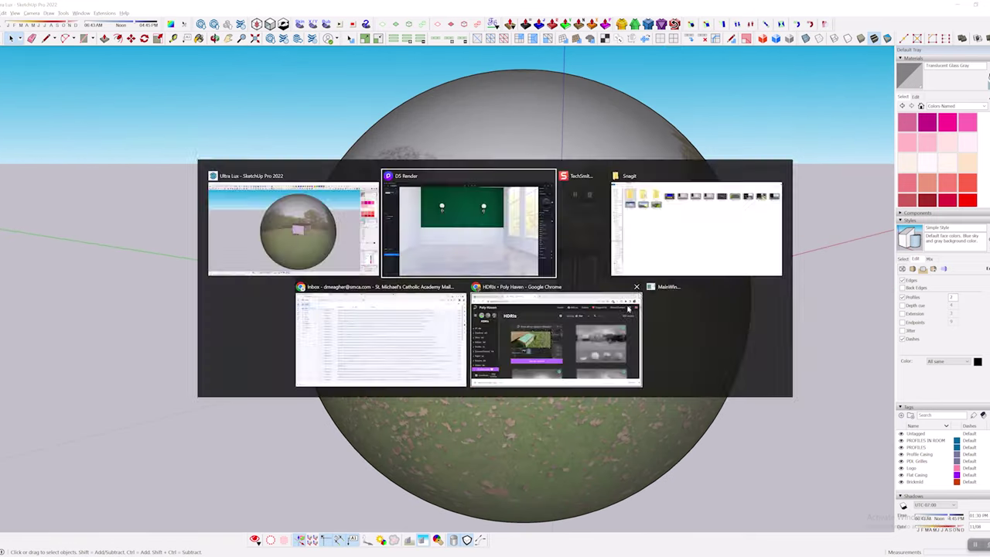
pyautogui.press('d')
pyautogui.moveTo(629, 309); pyautogui.dragTo(723, 325, button='right')
pyautogui.press('i')
pyautogui.click(697, 278)
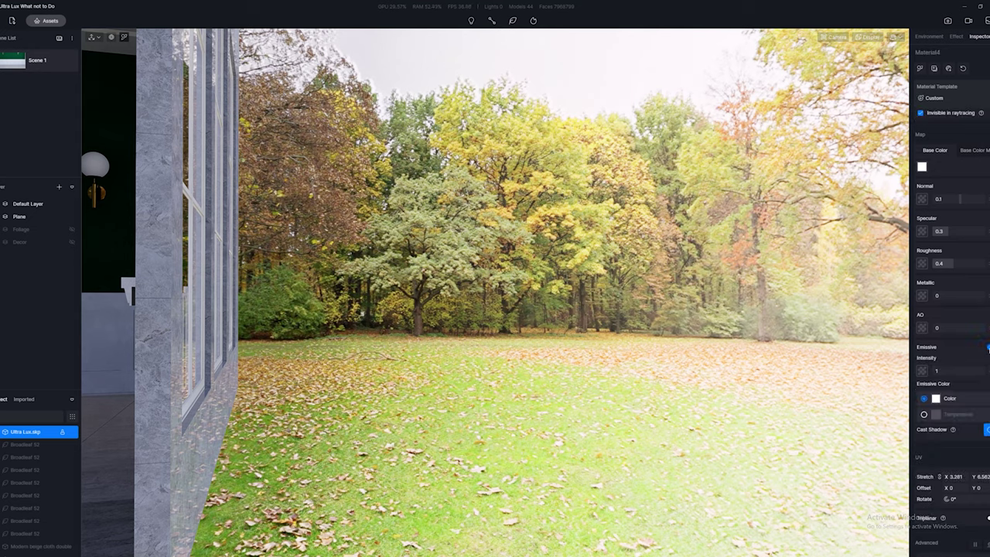
pyautogui.click(988, 349)
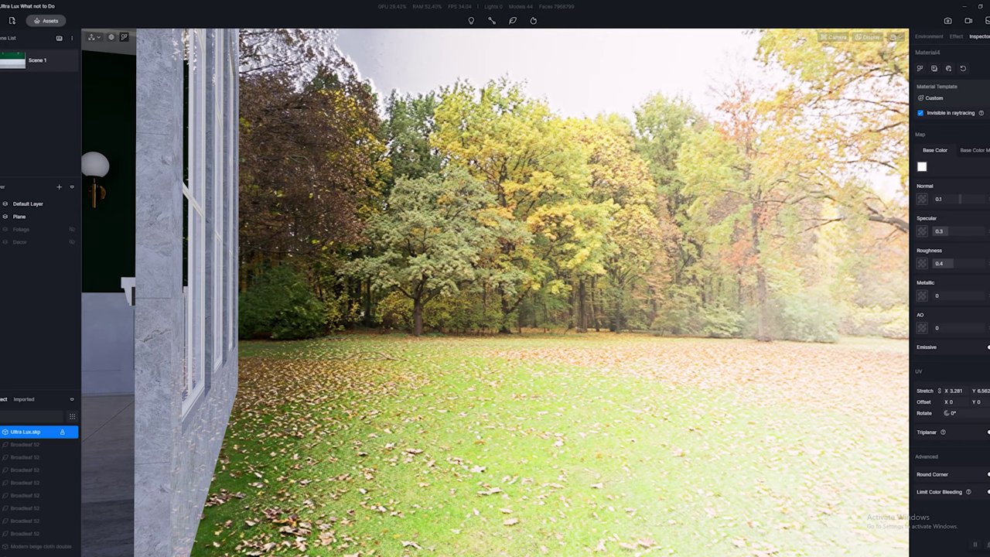
# Step: Turn on the Emissive property of the park panorama material and set its intensity to 1
pyautogui.click(988, 347)
pyautogui.moveTo(934, 371)
pyautogui.mouseDown()
pyautogui.moveTo(954, 372)
pyautogui.moveTo(936, 371)
pyautogui.mouseUp()
pyautogui.click(937, 372)
pyautogui.write('1')
pyautogui.press('Return')
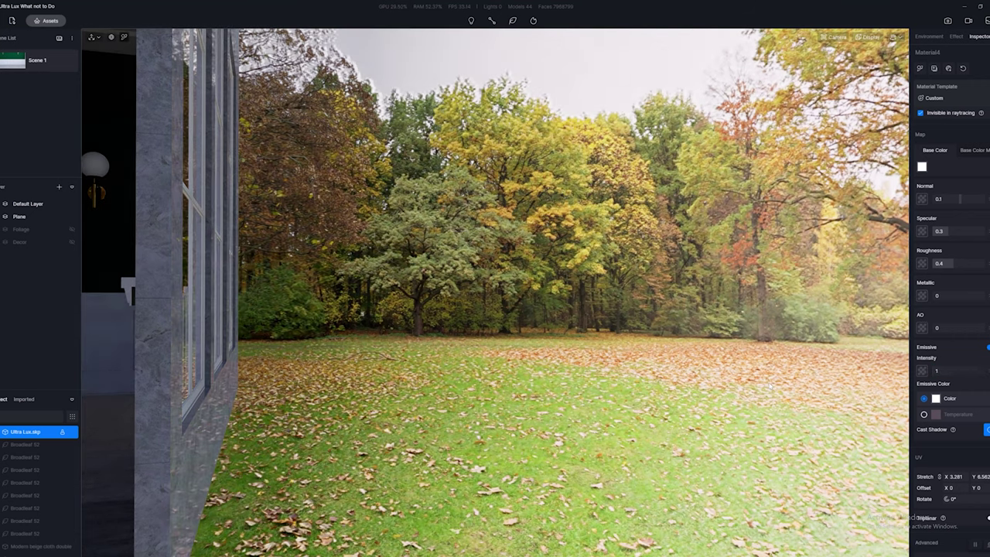
pyautogui.moveTo(575, 278); pyautogui.dragTo(456, 249, button='right')
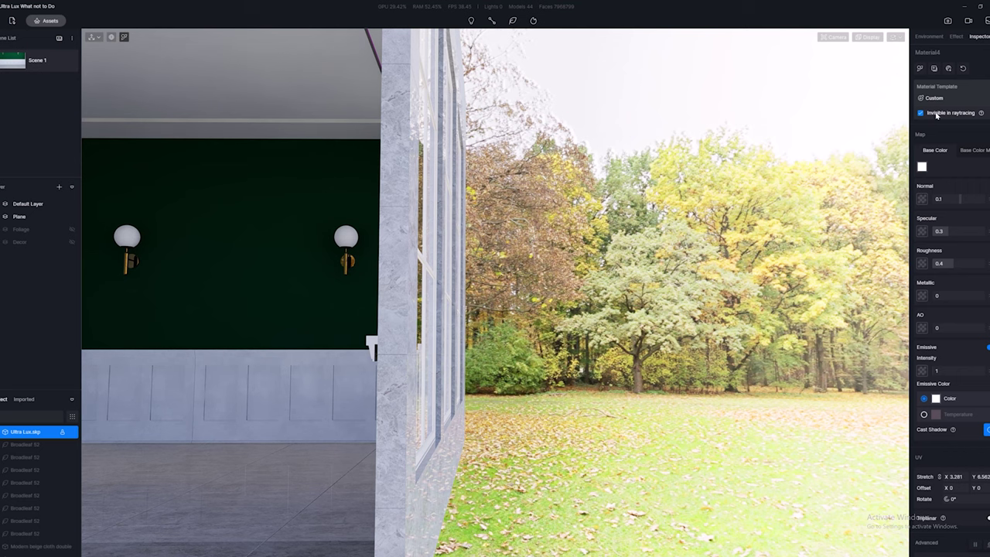
# Step: Try the park panorama material with Invisible in raytracing turned off, then turn the option back on
pyautogui.click(920, 113)
pyautogui.moveTo(575, 278); pyautogui.dragTo(642, 313, button='right')
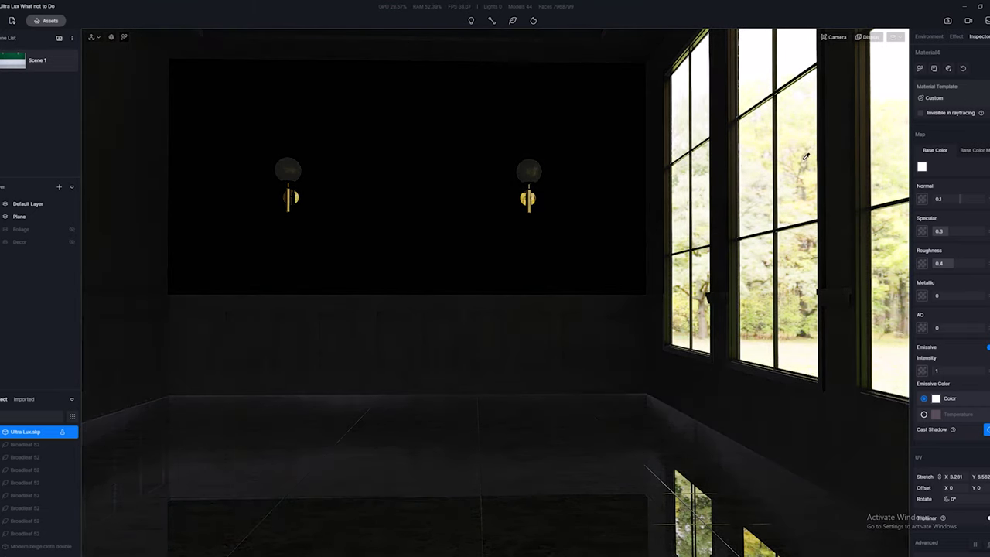
pyautogui.click(920, 113)
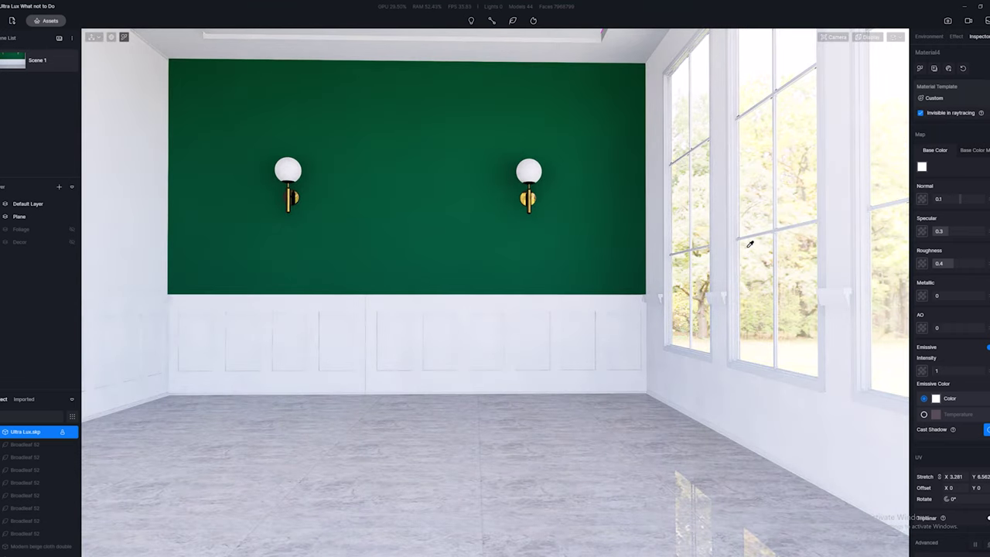
# Step: Turn off auto exposure in the post-processing effects and set Exposure to -0.08
pyautogui.moveTo(749, 244); pyautogui.dragTo(641, 222, button='middle')
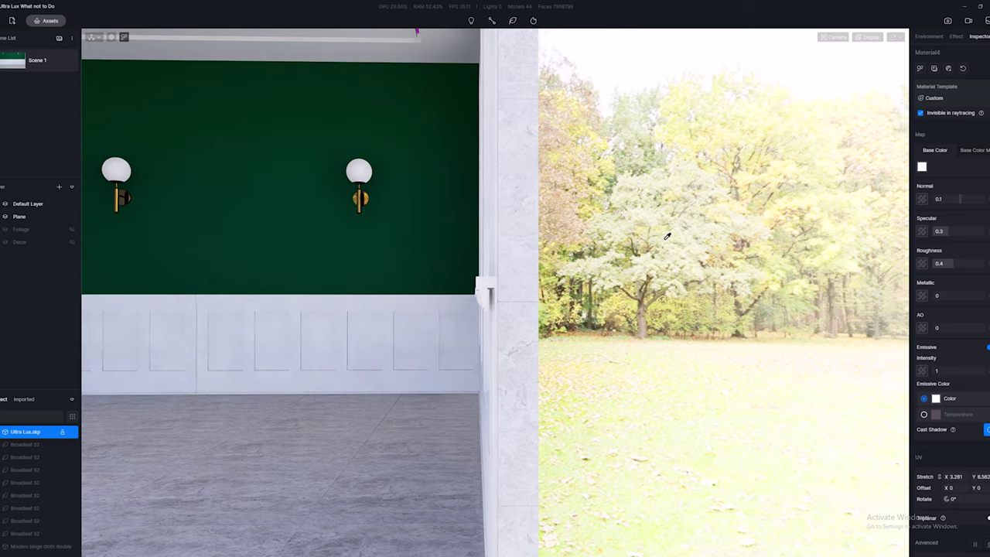
pyautogui.moveTo(436, 254); pyautogui.dragTo(833, 255, button='right')
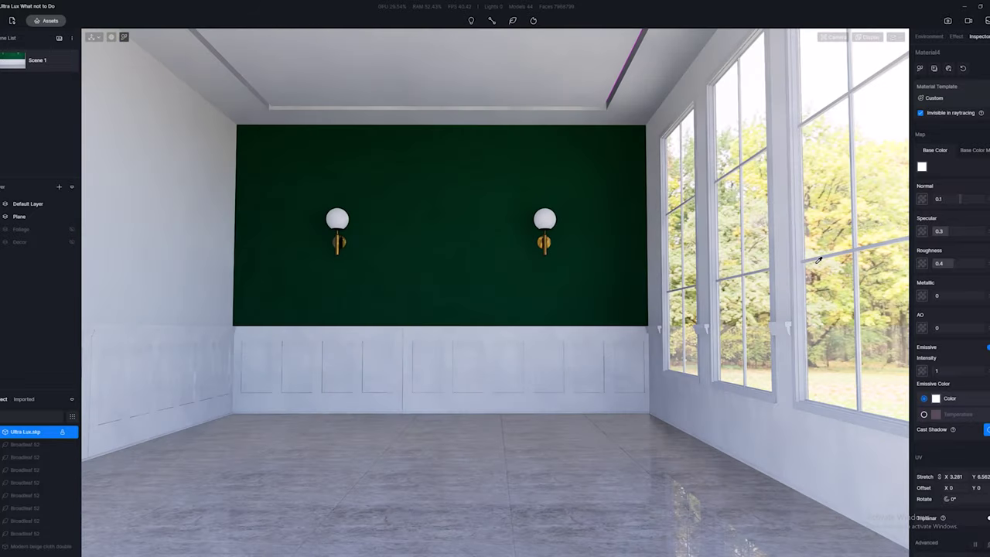
pyautogui.moveTo(674, 317); pyautogui.dragTo(590, 274, button='right')
pyautogui.scroll(4, 539, 276)
pyautogui.scroll(-2, 593, 274)
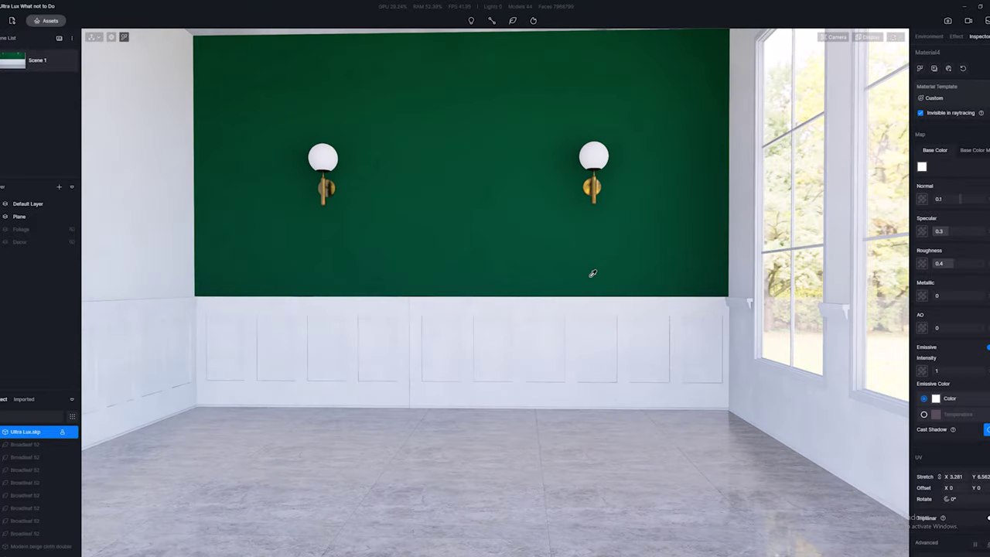
pyautogui.click(927, 36)
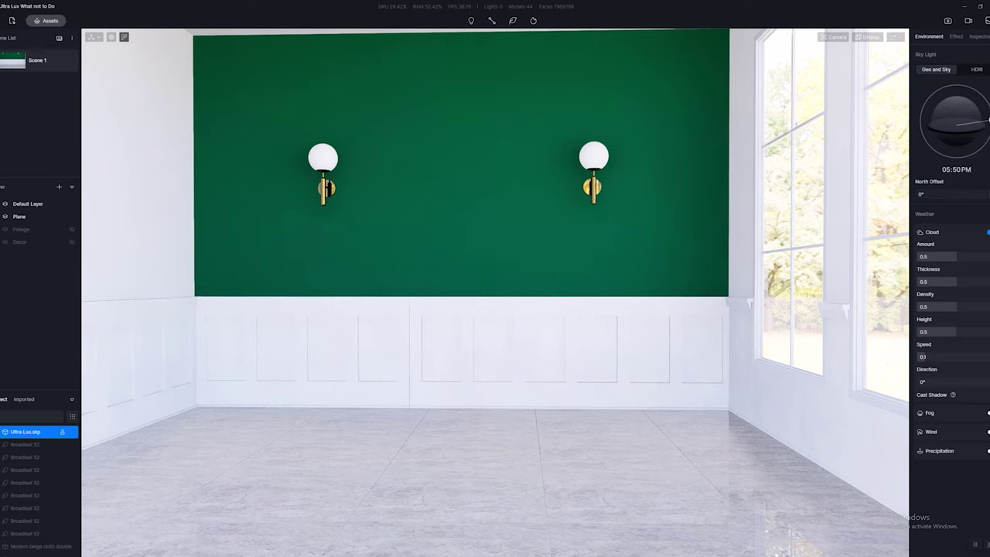
pyautogui.click(957, 37)
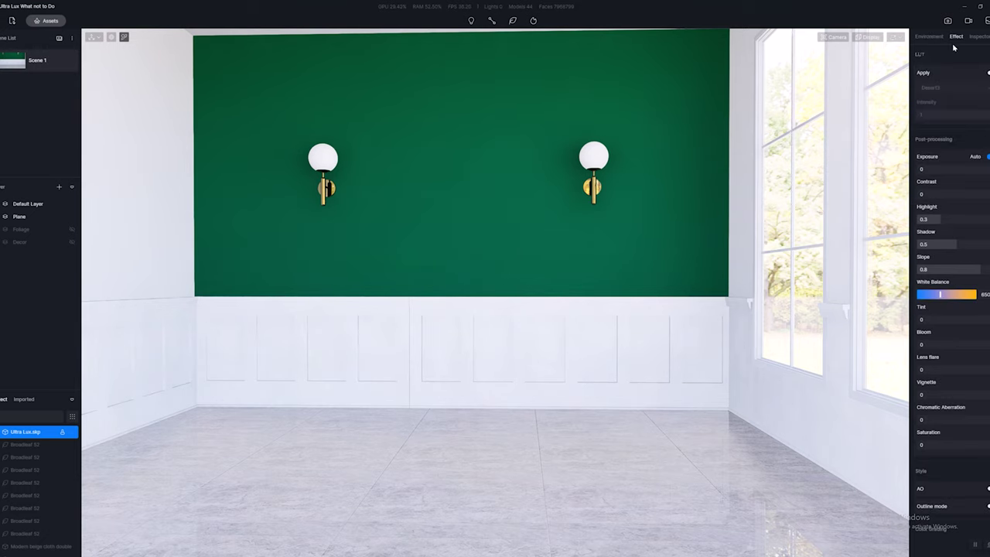
pyautogui.moveTo(930, 171); pyautogui.dragTo(953, 171)
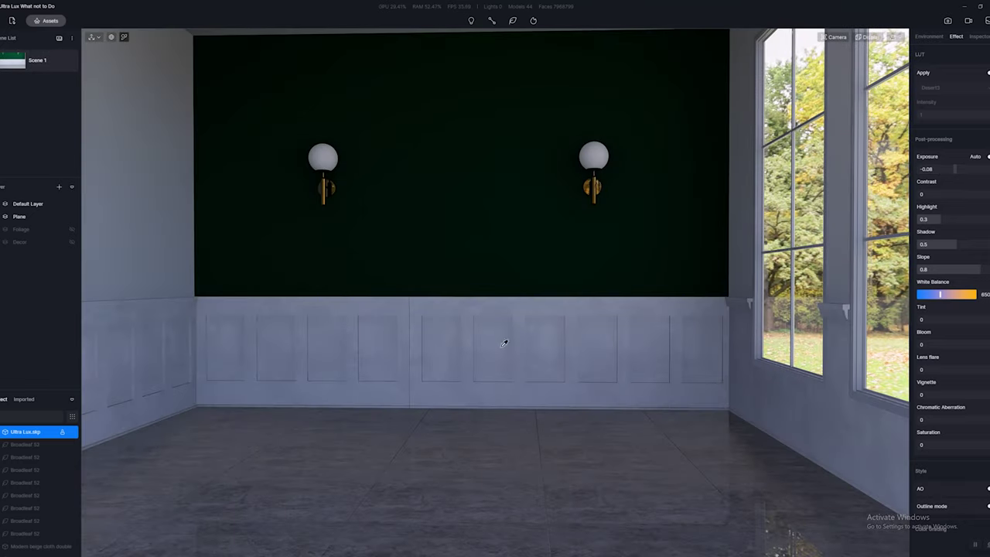
# Step: Make the Foliage layer visible so trees and shrubs stand outside the windows
pyautogui.moveTo(504, 344); pyautogui.dragTo(595, 320, button='right')
pyautogui.moveTo(443, 315); pyautogui.dragTo(406, 321, button='right')
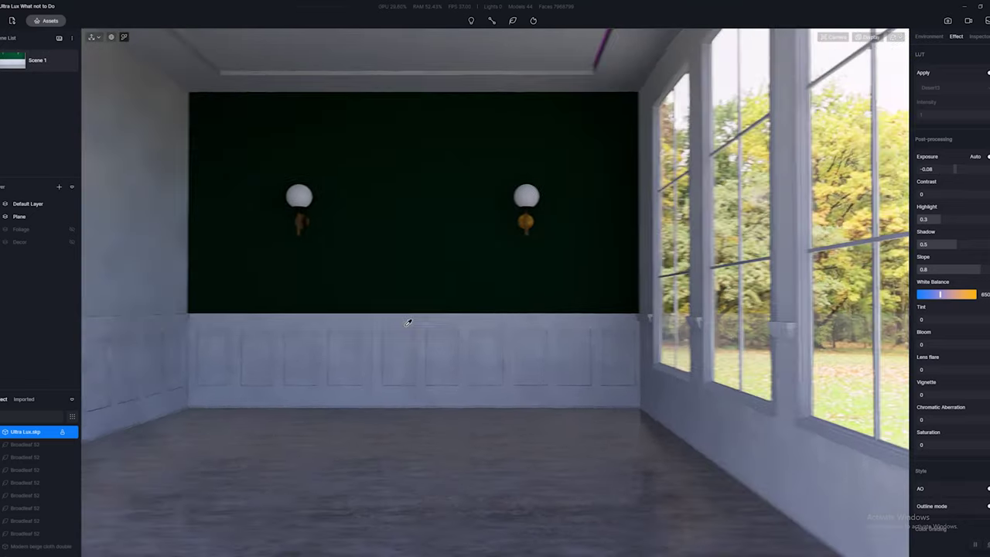
pyautogui.scroll(2, 407, 322)
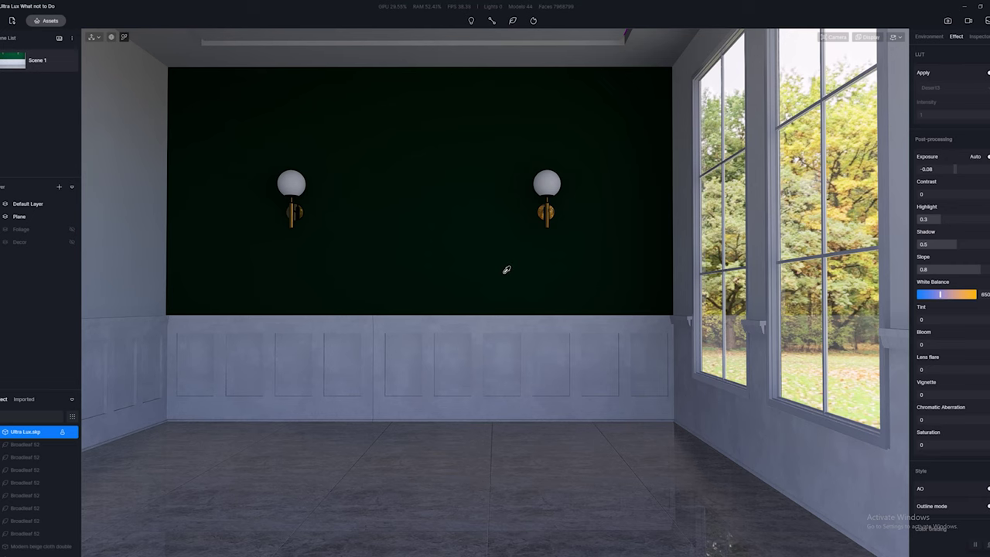
pyautogui.scroll(1, 492, 272)
pyautogui.moveTo(506, 269)
pyautogui.mouseDown(button='right')
pyautogui.moveTo(492, 272)
pyautogui.moveTo(516, 279)
pyautogui.mouseUp(button='right')
pyautogui.scroll(-1, 507, 277)
pyautogui.moveTo(367, 276); pyautogui.dragTo(490, 289, button='right')
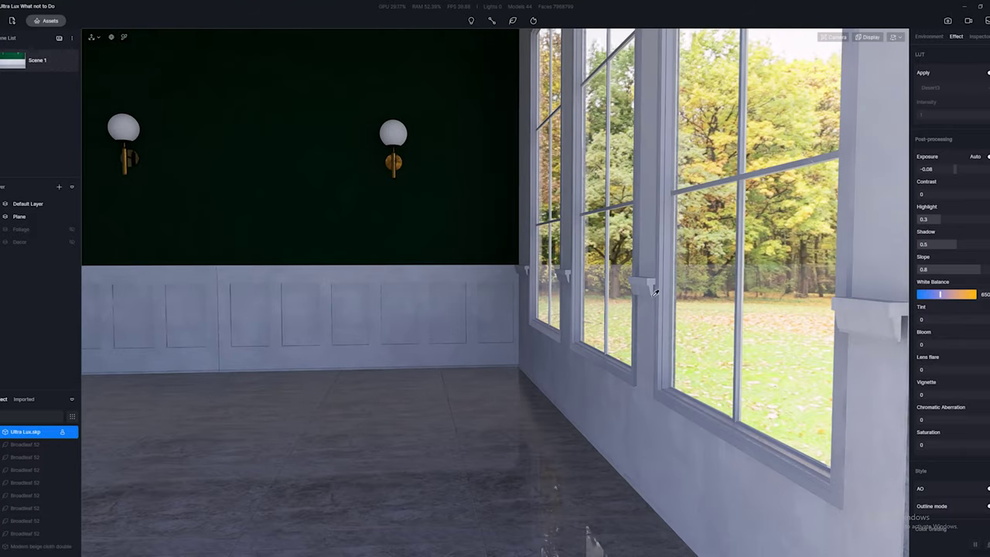
pyautogui.press('a')
pyautogui.click(72, 230)
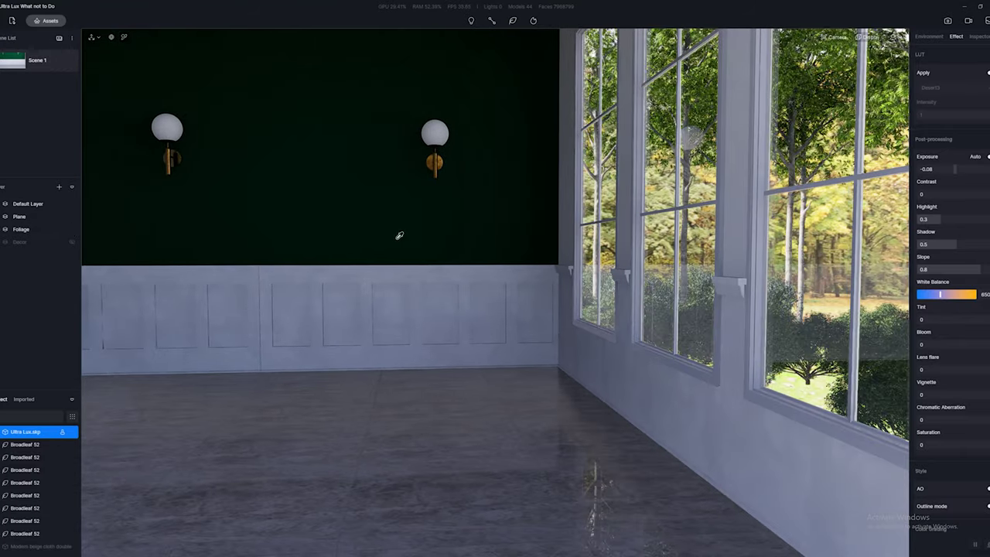
# Step: Check how the foliage and park panorama look through the windows from different viewpoints in the room
pyautogui.press('s')
pyautogui.moveTo(564, 294); pyautogui.dragTo(429, 293, button='right')
pyautogui.press('w')
pyautogui.press('q')
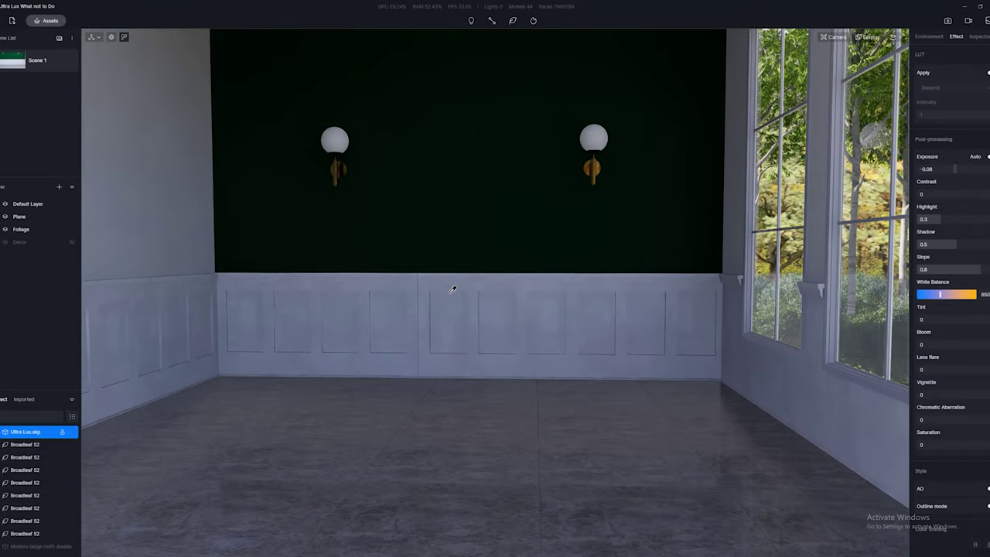
pyautogui.press('w')
pyautogui.moveTo(554, 232); pyautogui.dragTo(566, 230, button='right')
pyautogui.press('s')
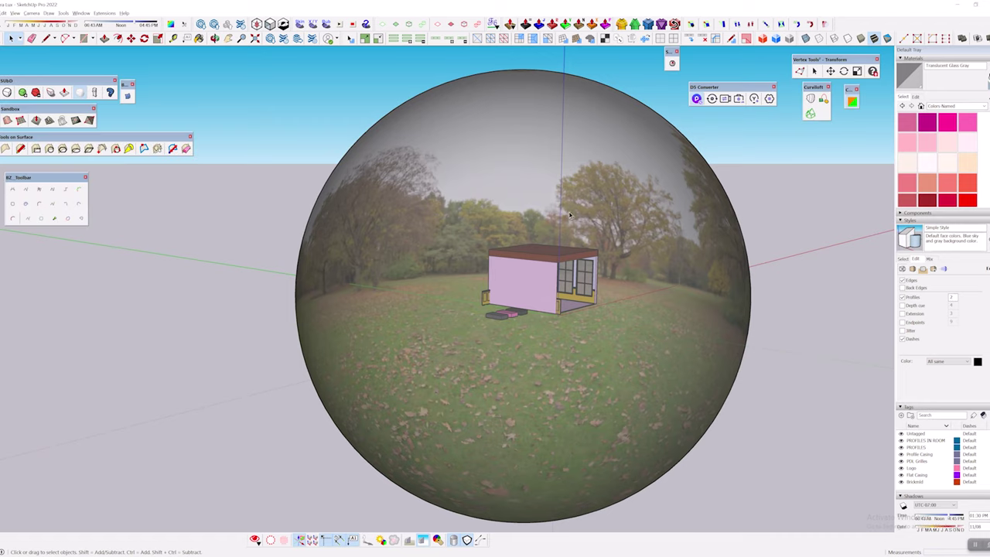
# Step: Switch to SketchUp and hide the panorama sphere and the room's front wall to expose the interior
pyautogui.scroll(3, 571, 215)
pyautogui.rightClick(690, 182)
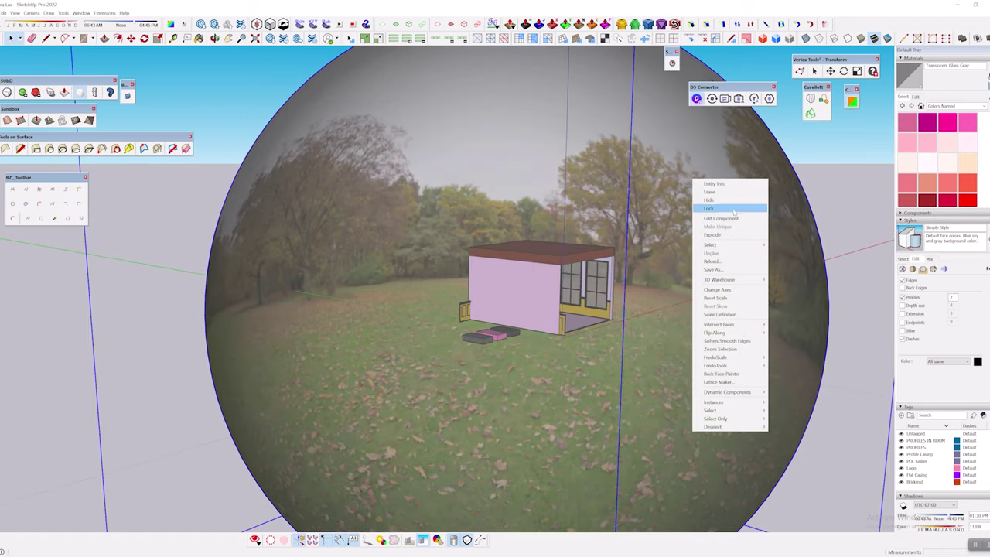
pyautogui.click(670, 161)
pyautogui.rightClick(666, 157)
pyautogui.click(687, 179)
pyautogui.scroll(3, 696, 234)
pyautogui.moveTo(626, 249); pyautogui.dragTo(454, 257, button='middle')
pyautogui.scroll(6, 455, 256)
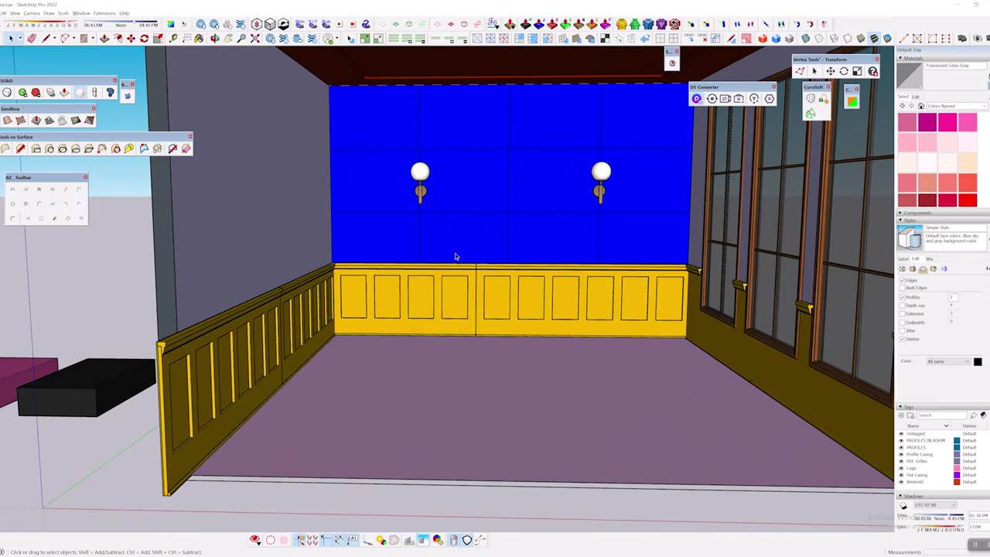
# Step: Show hidden objects and unhide the framed picture between the two wall sconces
pyautogui.scroll(4, 496, 228)
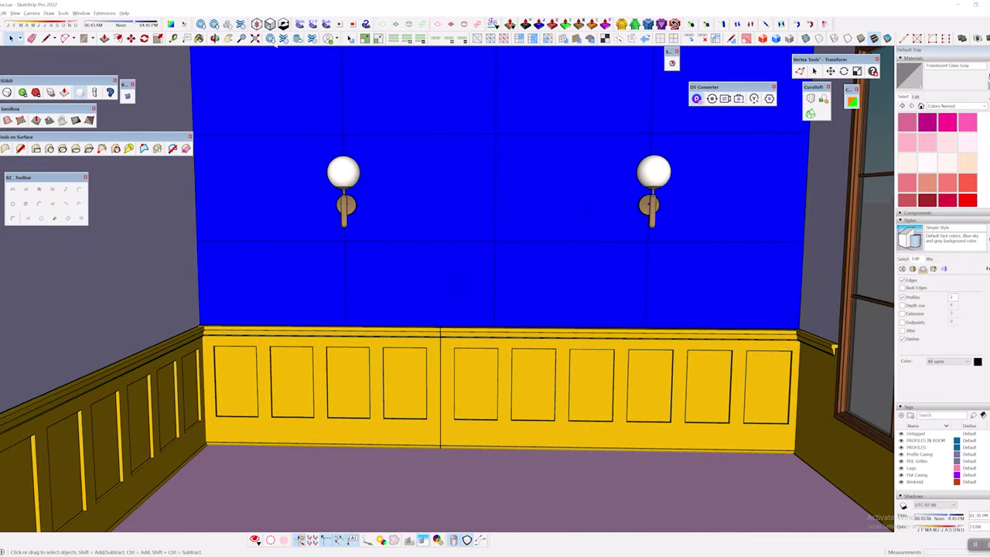
pyautogui.click(284, 540)
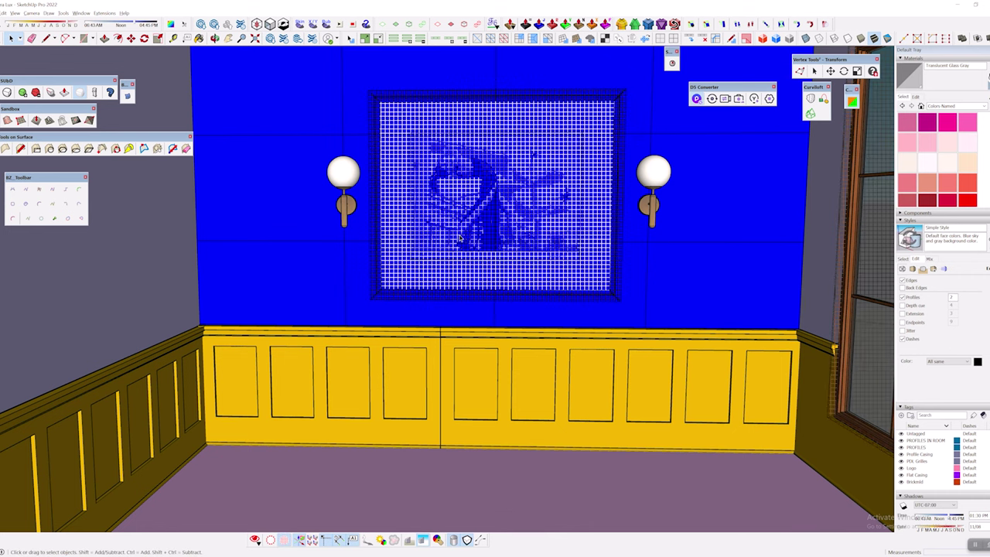
pyautogui.rightClick(453, 171)
pyautogui.click(477, 192)
pyautogui.scroll(-3, 477, 192)
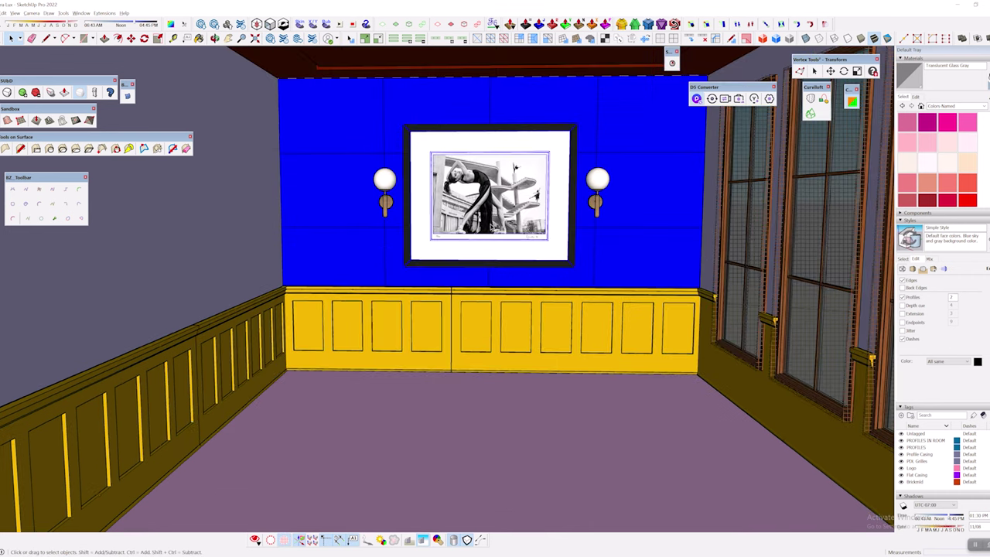
pyautogui.scroll(5, 620, 164)
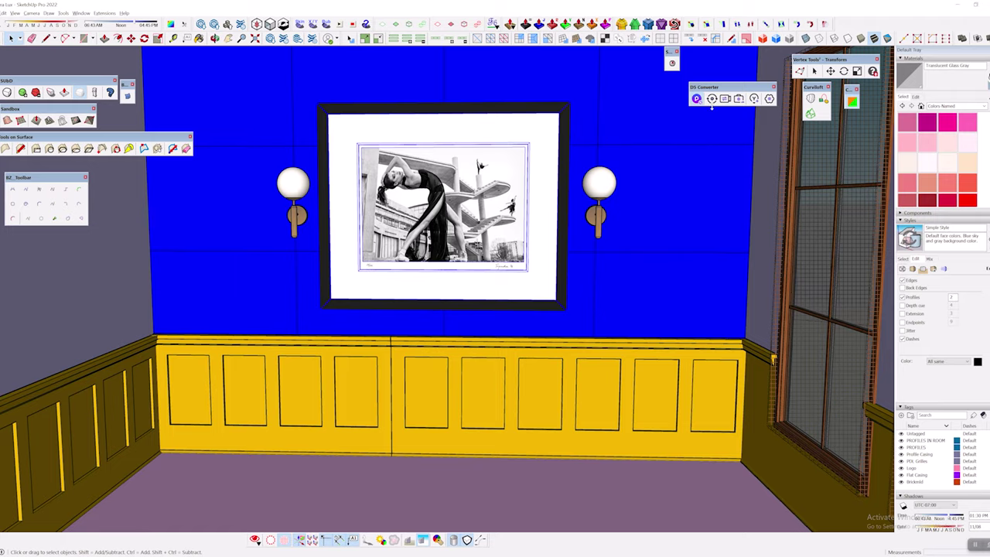
# Step: Unhide the panorama sphere around the room and sync the model to D5 Render
pyautogui.scroll(-5, 706, 150)
pyautogui.rightClick(303, 151)
pyautogui.click(338, 172)
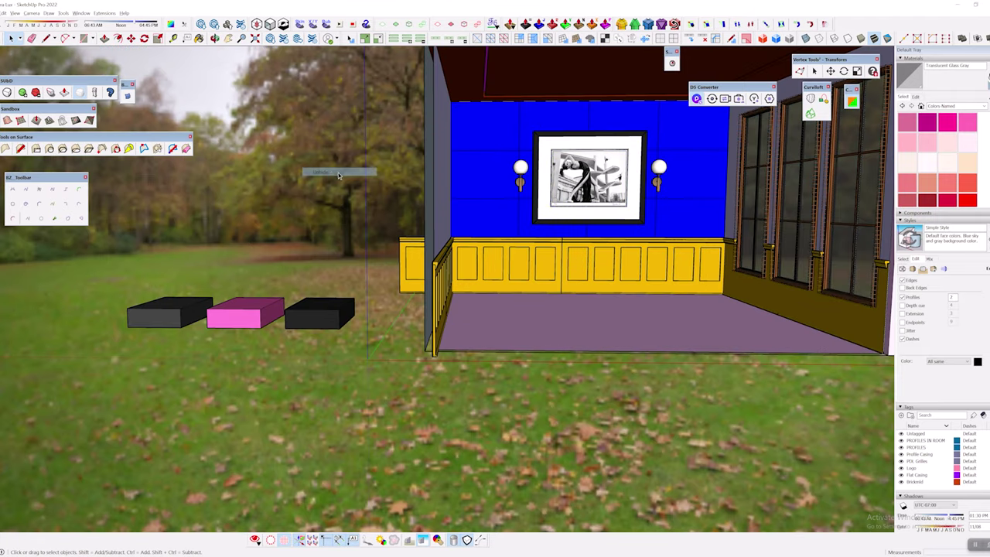
pyautogui.click(709, 103)
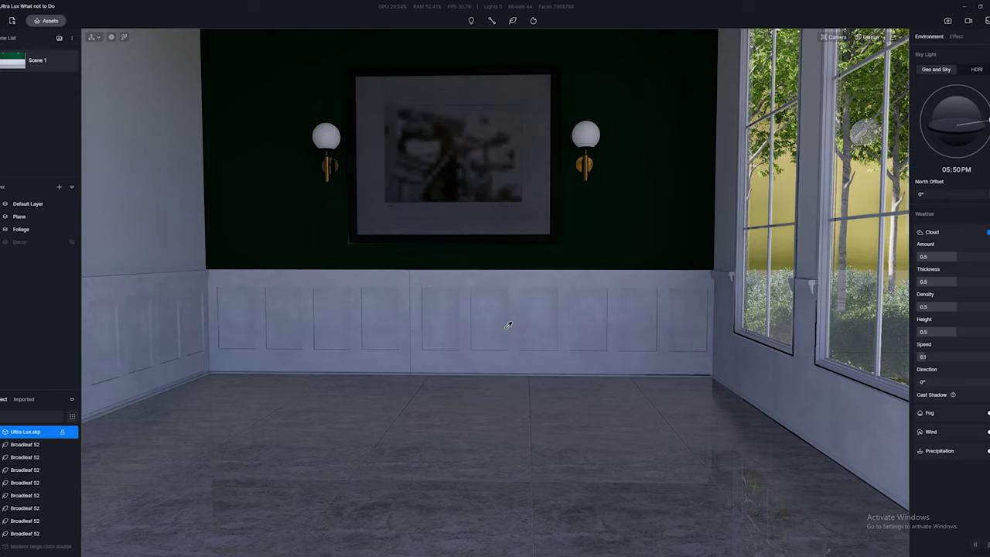
# Step: Pick the framed picture's glass material and examine the park reflections in it up close and from an angle
pyautogui.scroll(3, 513, 282)
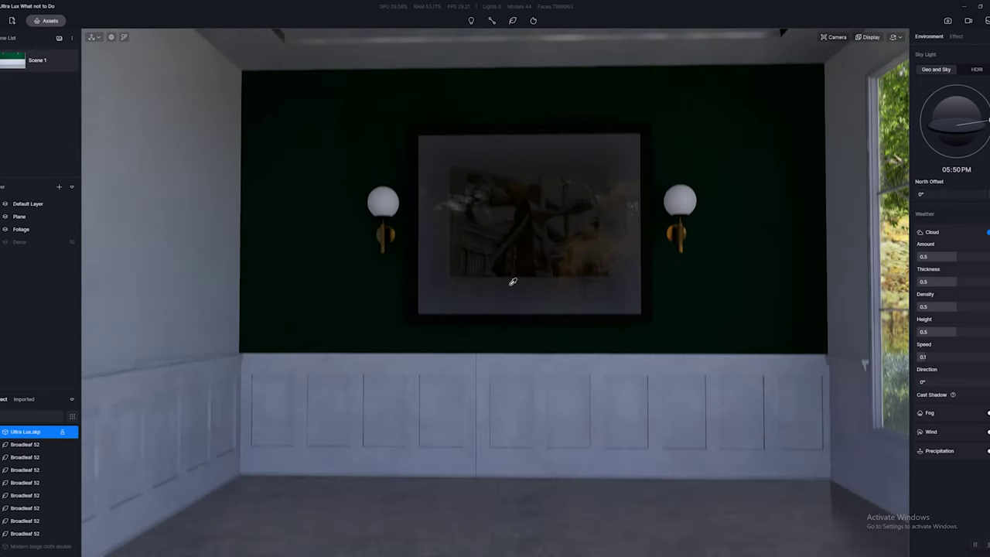
pyautogui.scroll(3, 513, 282)
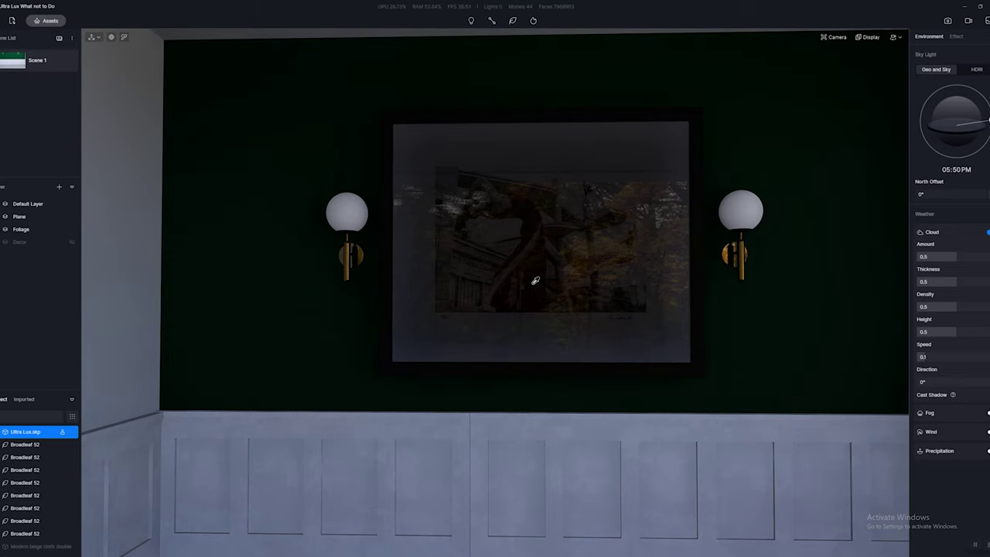
pyautogui.scroll(4, 535, 280)
pyautogui.click(663, 242)
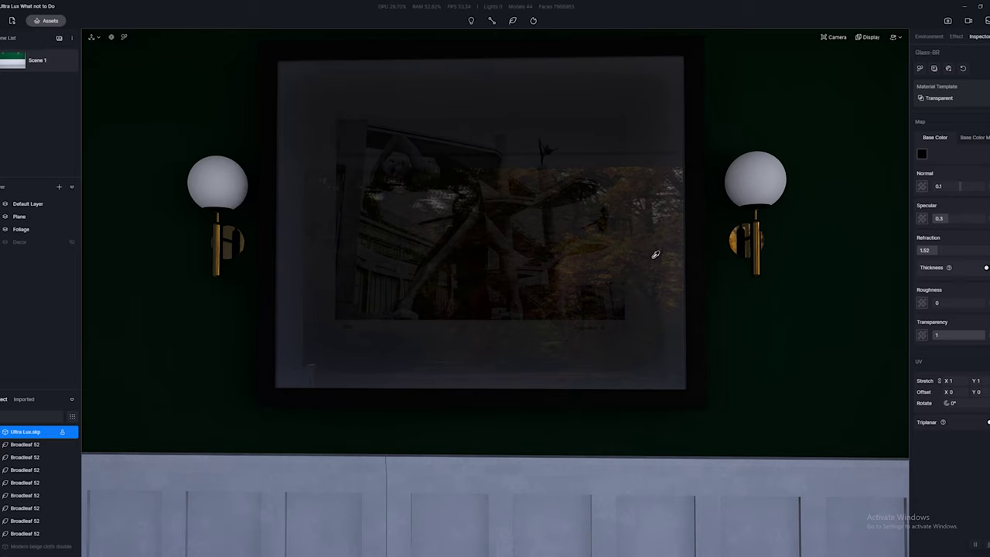
pyautogui.moveTo(514, 260); pyautogui.dragTo(405, 270, button='right')
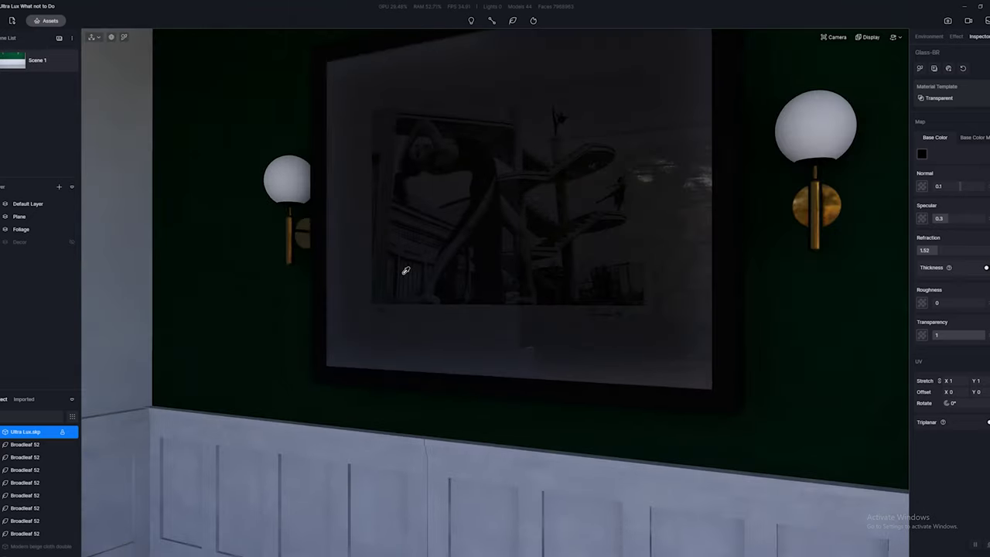
pyautogui.scroll(3, 477, 240)
pyautogui.moveTo(574, 263); pyautogui.dragTo(466, 327, button='right')
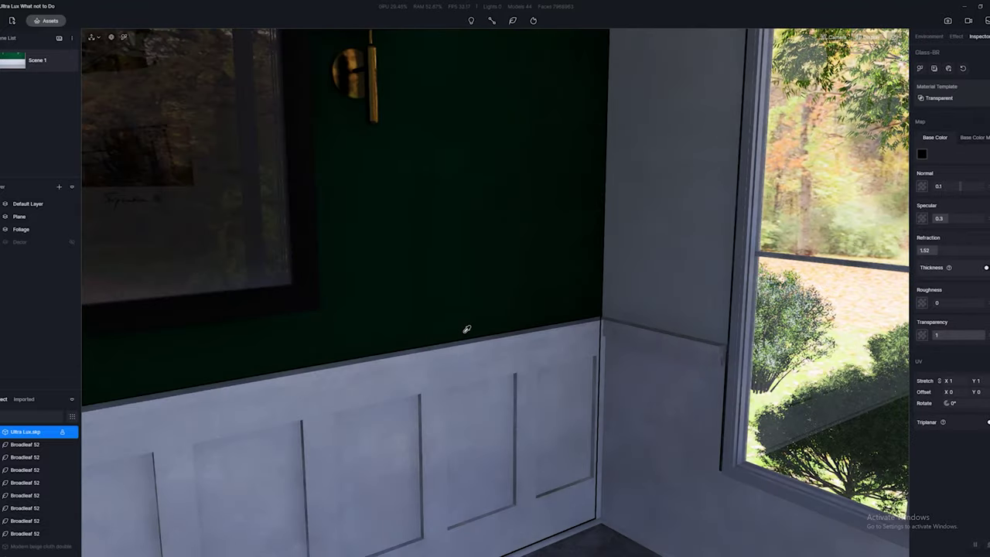
# Step: Look around the room and out through its open side to the park surroundings
pyautogui.moveTo(577, 292); pyautogui.dragTo(643, 289, button='right')
pyautogui.moveTo(224, 291); pyautogui.dragTo(314, 291, button='right')
pyautogui.moveTo(100, 283); pyautogui.dragTo(417, 300, button='right')
pyautogui.moveTo(298, 400); pyautogui.dragTo(301, 357, button='right')
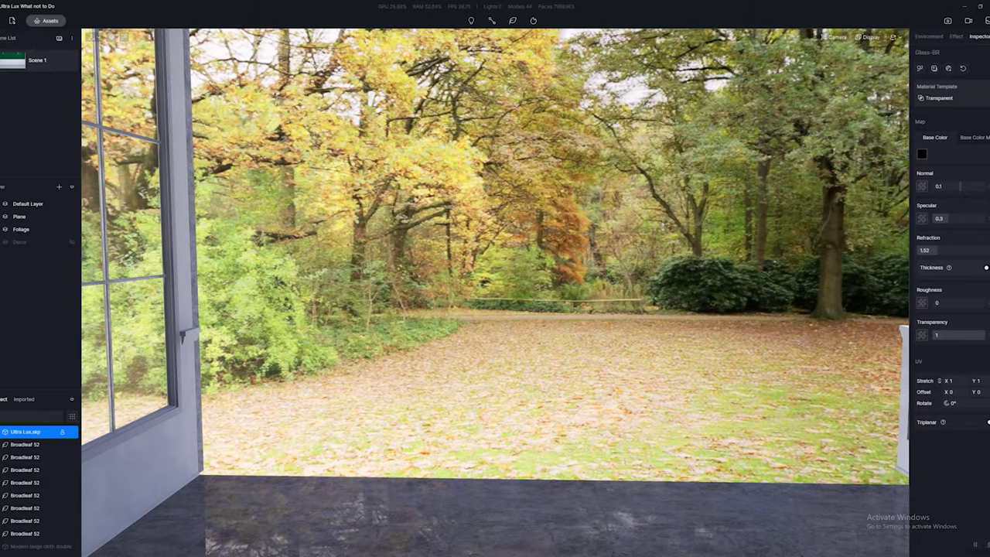
# Step: Switch back to SketchUp, unhide the room's front wall, and sync the model to D5 Render
pyautogui.hotkey('alt', 'Tab')
pyautogui.moveTo(527, 279); pyautogui.dragTo(508, 280, button='middle')
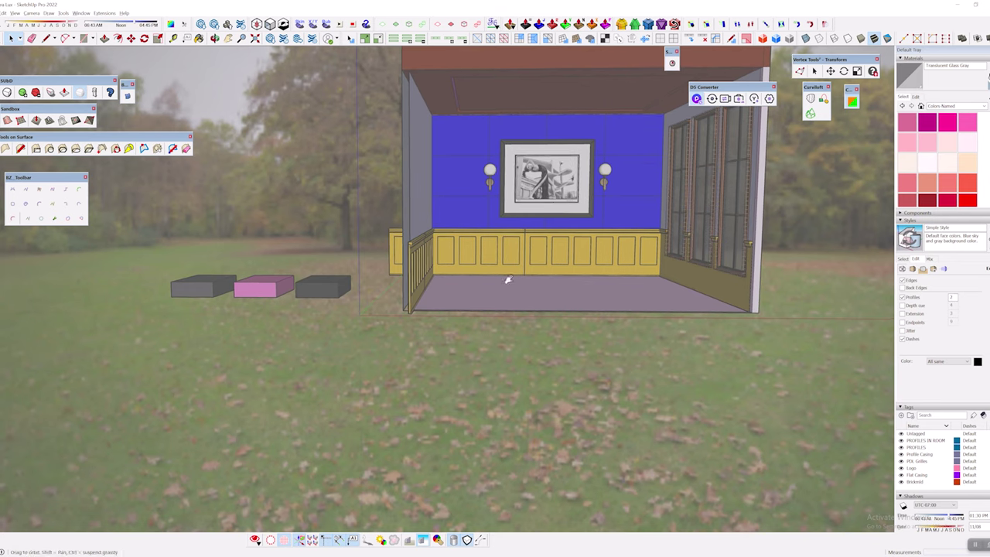
pyautogui.click(271, 540)
pyautogui.hotkey('ctrl', 'a')
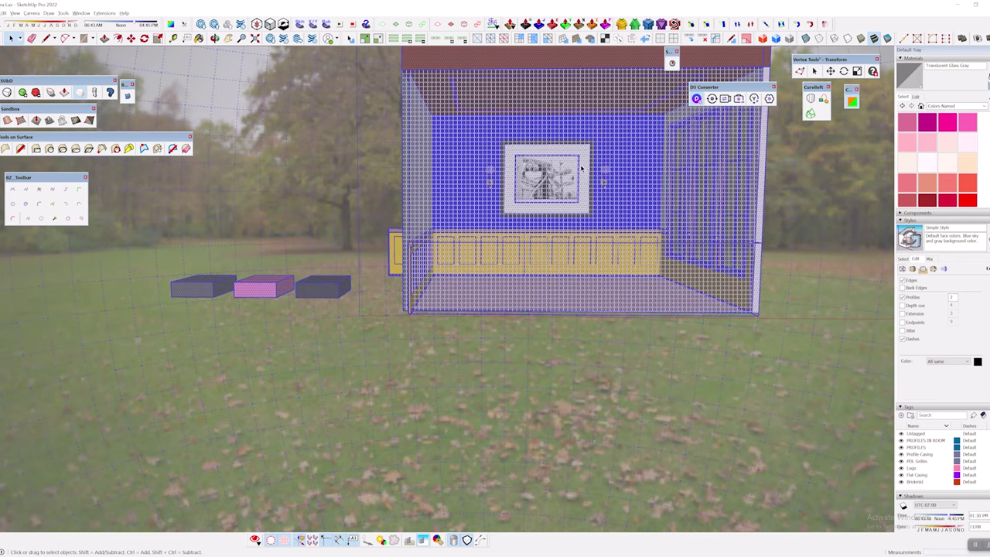
pyautogui.rightClick(589, 156)
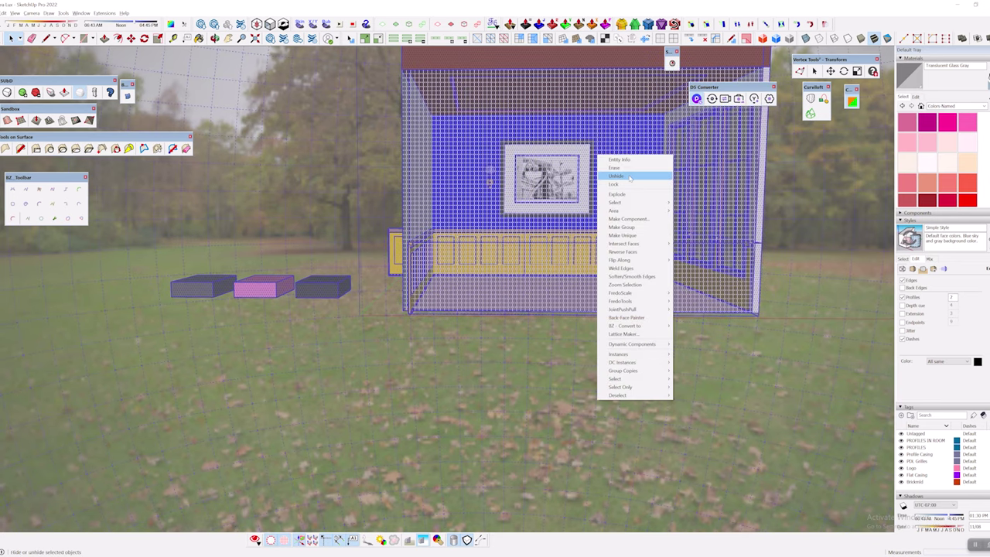
pyautogui.click(631, 176)
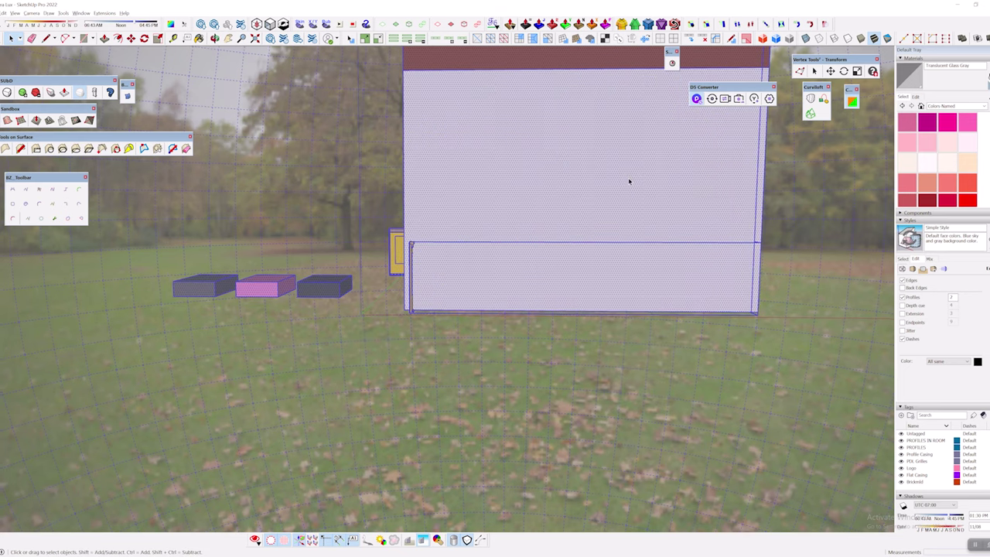
pyautogui.click(697, 99)
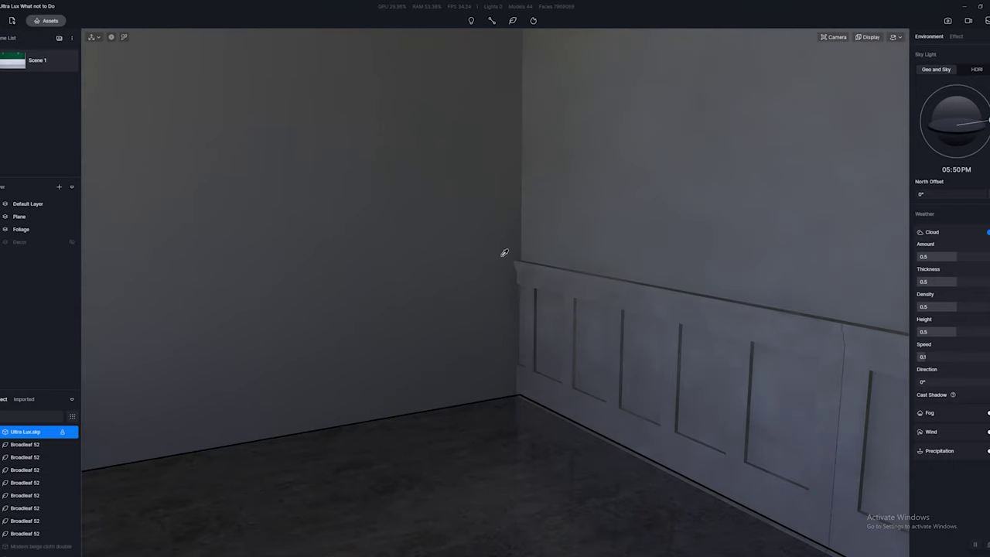
# Step: Look around the enclosed room from the panelled corner and windows to the framed picture wall, checking the interior lighting
pyautogui.moveTo(603, 255); pyautogui.dragTo(419, 228, button='right')
pyautogui.moveTo(460, 264); pyautogui.dragTo(263, 272, button='right')
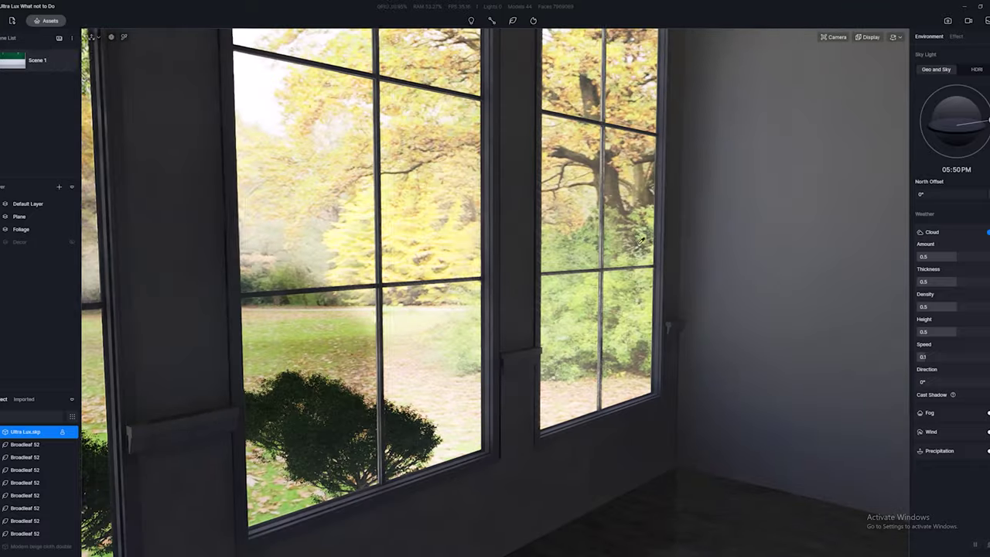
pyautogui.moveTo(766, 283); pyautogui.dragTo(463, 295, button='right')
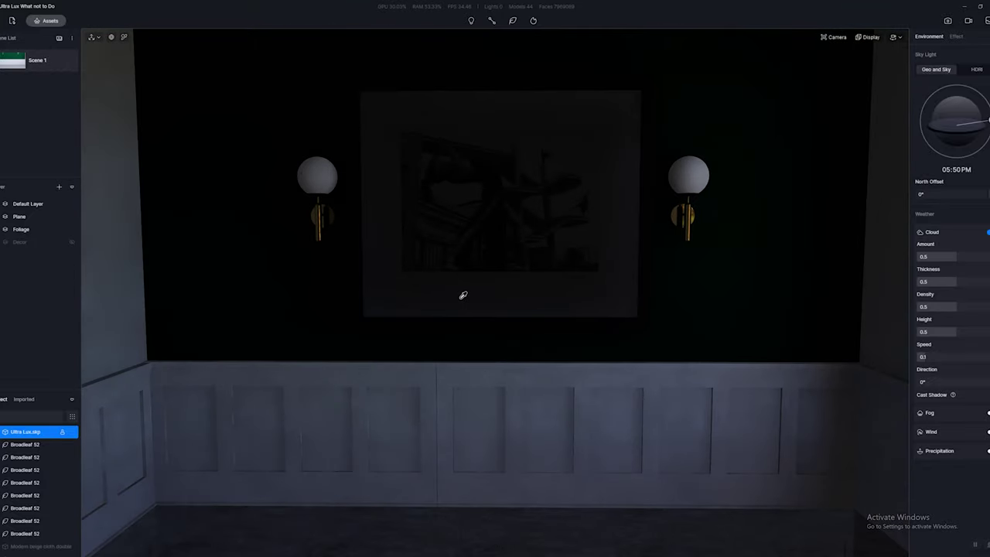
pyautogui.moveTo(492, 302); pyautogui.dragTo(497, 263, button='middle')
pyautogui.moveTo(499, 231); pyautogui.dragTo(506, 152, button='right')
pyautogui.scroll(-2, 506, 152)
pyautogui.scroll(-1, 541, 205)
pyautogui.scroll(2, 564, 205)
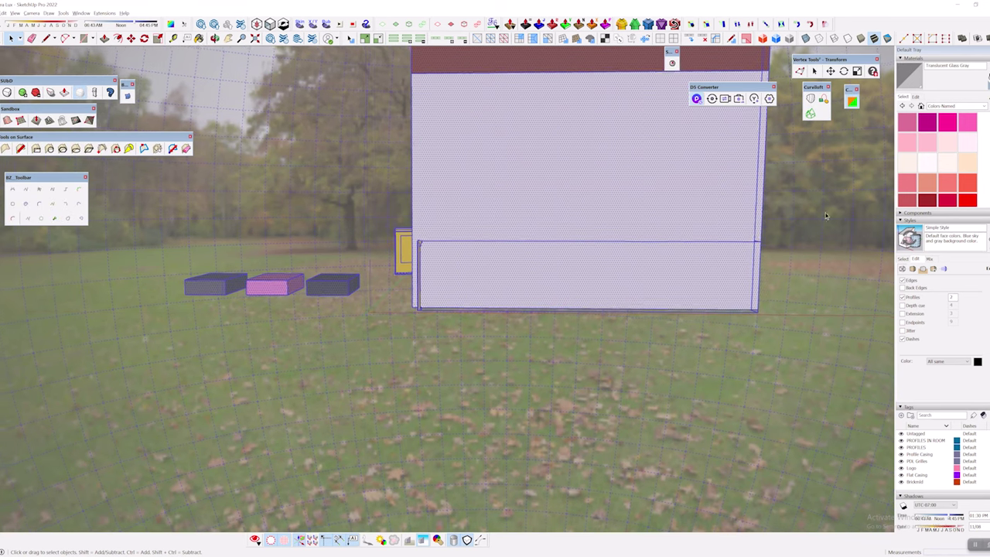
# Step: In SketchUp, hide the panorama sphere around the room and turn off the display of hidden objects
pyautogui.scroll(-10, 823, 234)
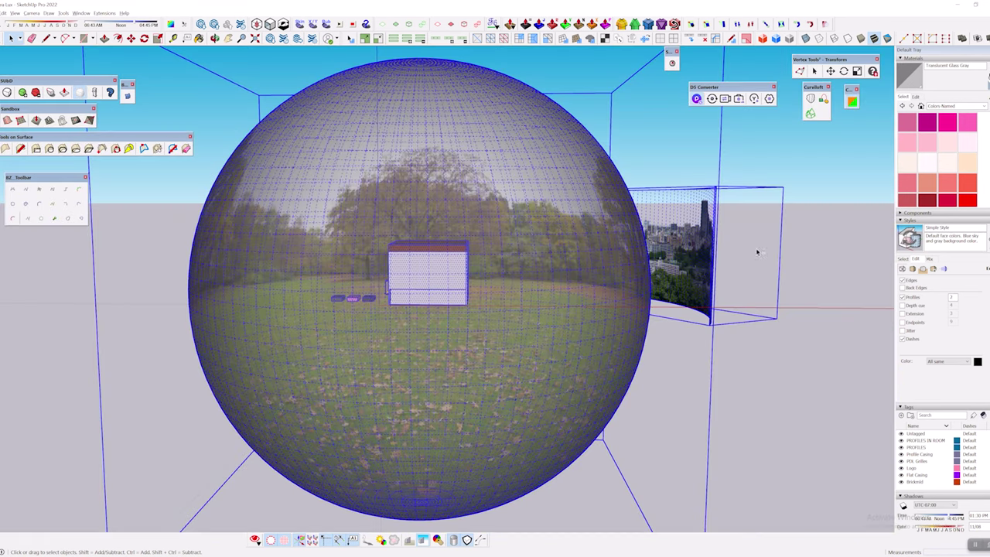
pyautogui.rightClick(597, 186)
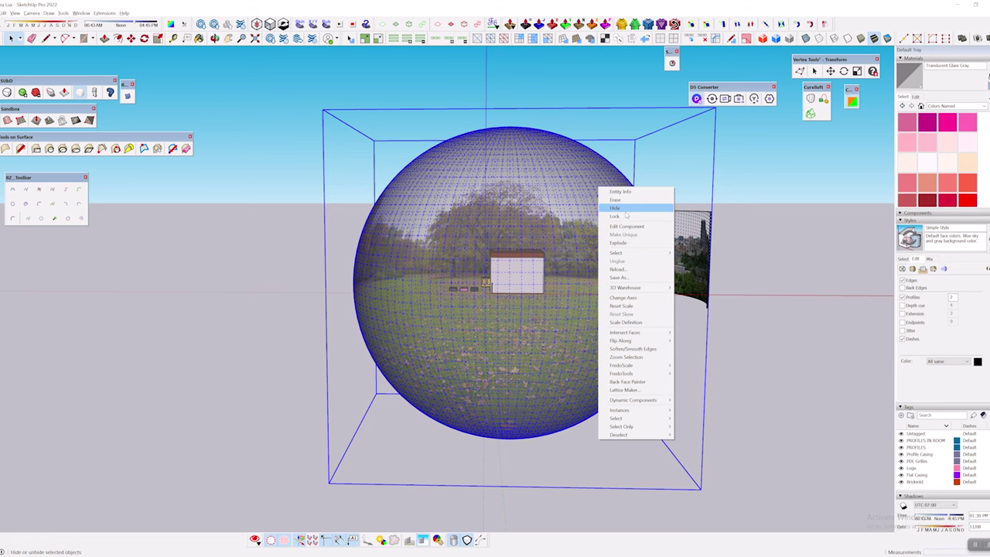
pyautogui.click(626, 214)
pyautogui.scroll(-2, 569, 458)
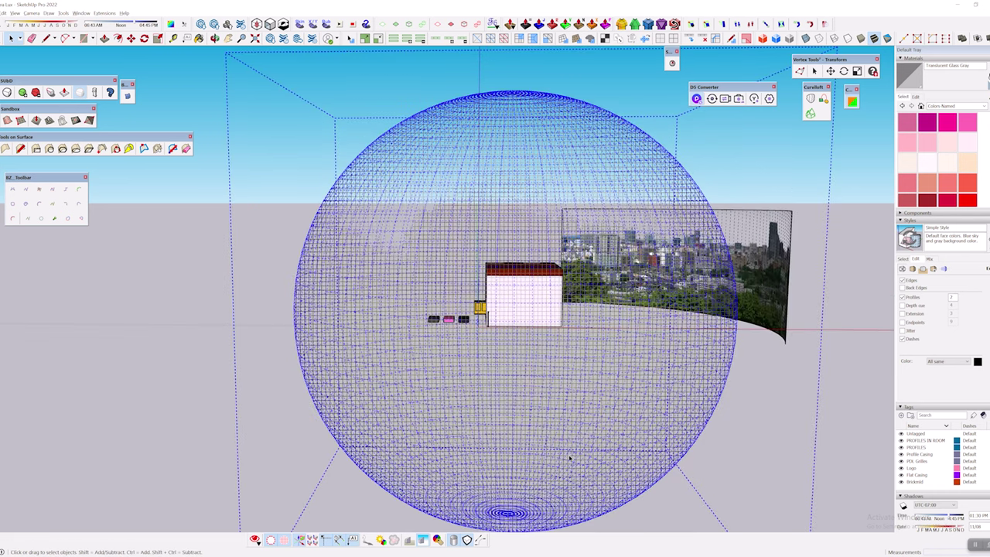
pyautogui.click(284, 539)
pyautogui.scroll(2, 821, 280)
pyautogui.press('Delete')
# Step: Sync the model with the panorama sphere hidden and switch to D5 Render
pyautogui.scroll(3, 528, 231)
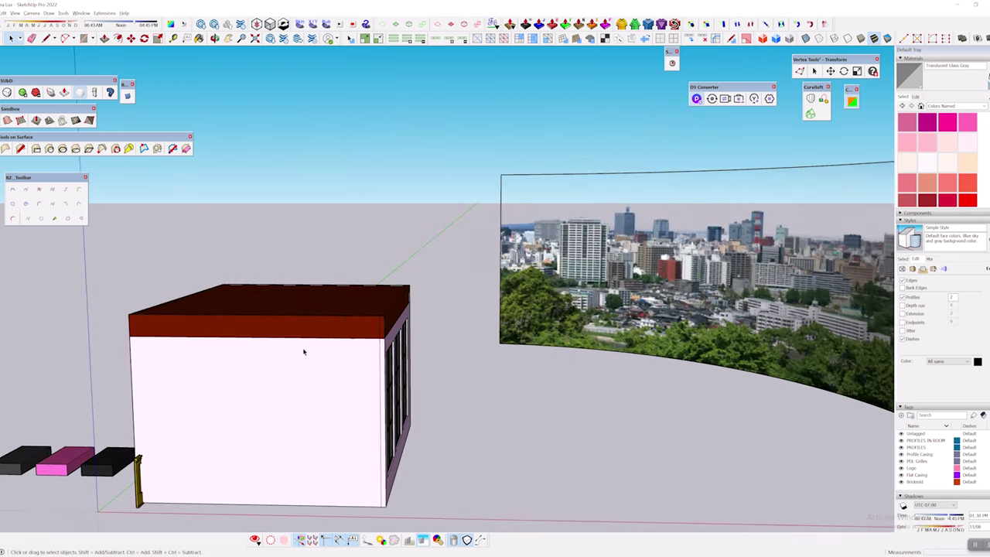
pyautogui.keyDown('shift'); pyautogui.moveTo(355, 362); pyautogui.dragTo(549, 220, button='middle'); pyautogui.keyUp('shift')
pyautogui.click(712, 100)
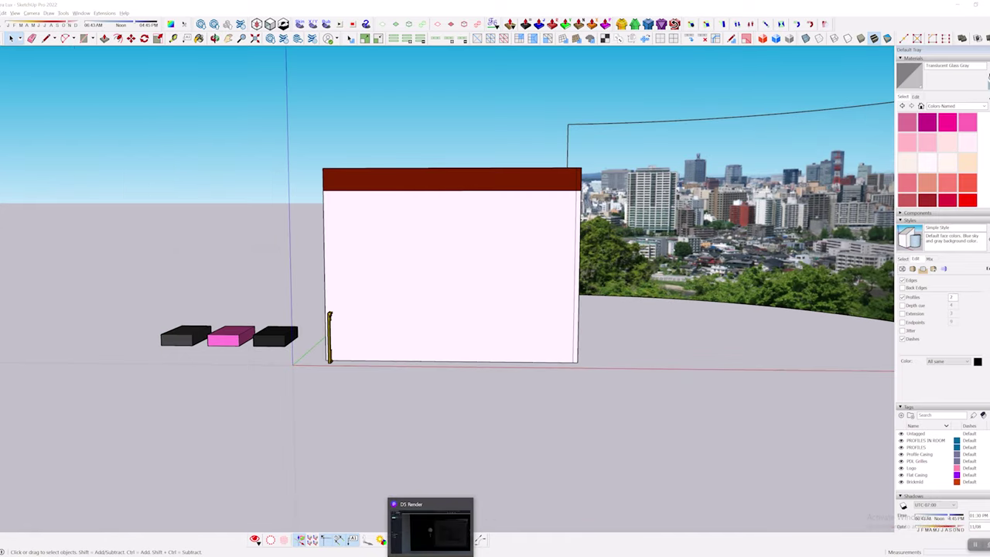
pyautogui.click(438, 540)
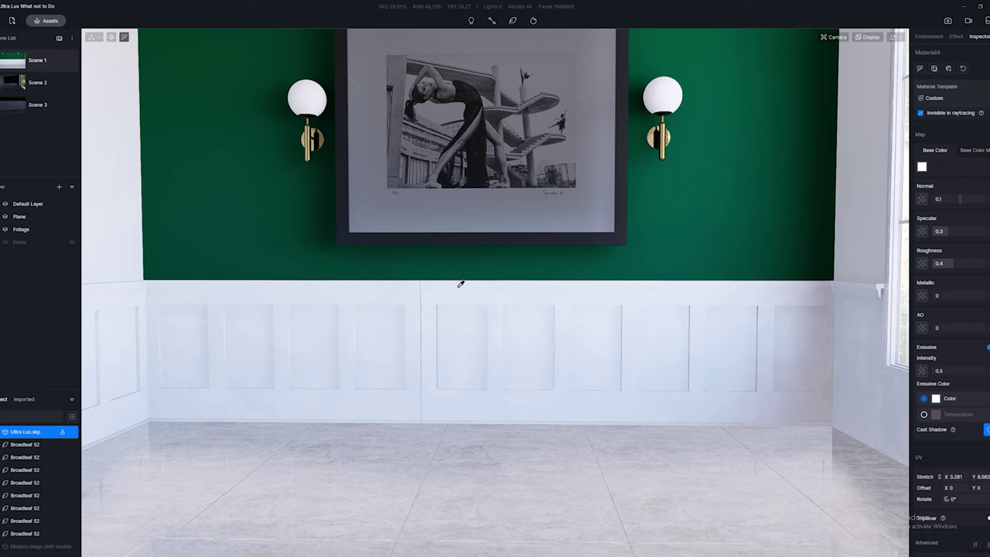
# Step: Show the Decor layer and check the furnished view in front of the sofa
pyautogui.click(69, 245)
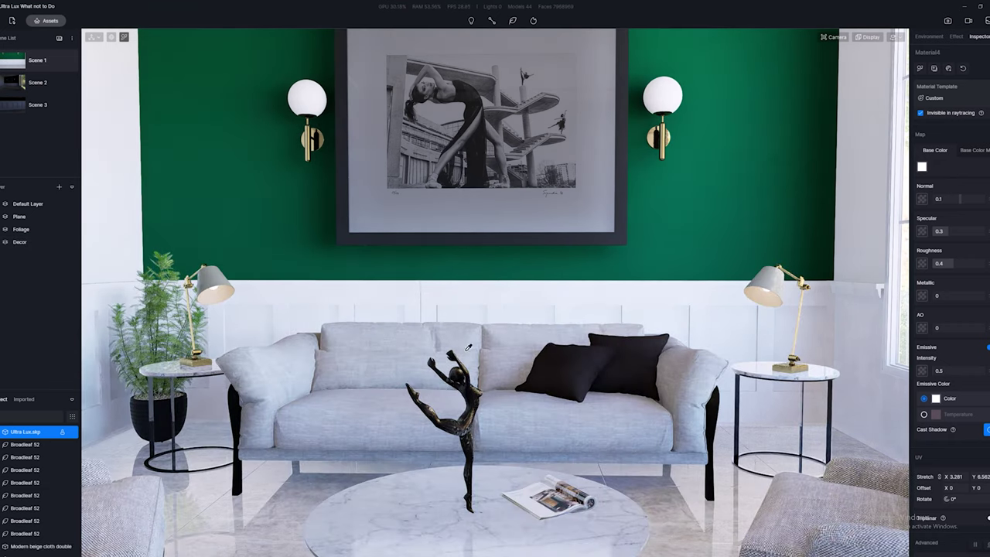
pyautogui.scroll(2, 483, 331)
pyautogui.scroll(8, 482, 331)
pyautogui.scroll(-10, 483, 331)
pyautogui.scroll(2, 482, 330)
pyautogui.scroll(-2, 482, 331)
# Step: Examine the seating area and floor reflections from several viewpoints, and pick the wall lamp's shade material
pyautogui.moveTo(483, 330); pyautogui.dragTo(581, 393, button='right')
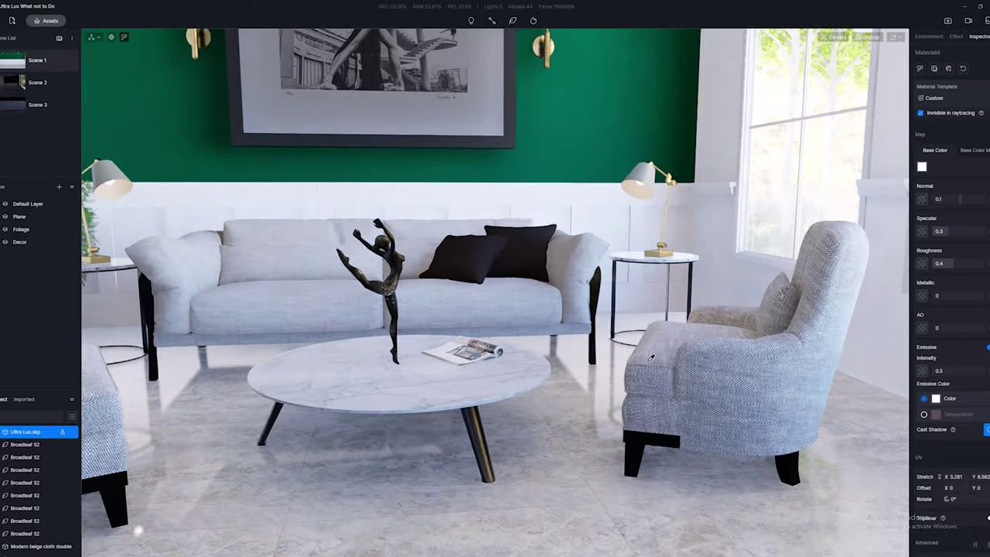
pyautogui.moveTo(578, 313); pyautogui.dragTo(547, 310, button='right')
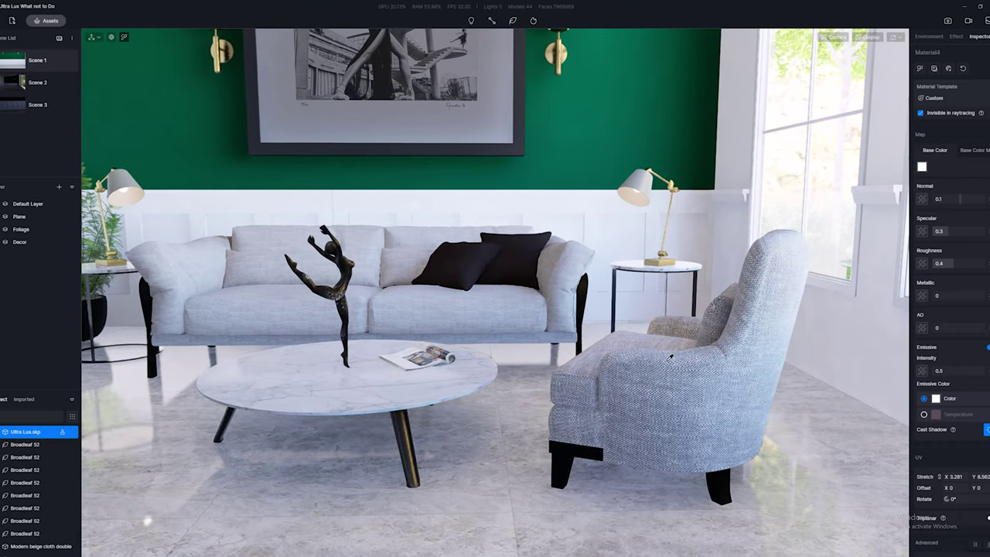
pyautogui.moveTo(568, 360); pyautogui.dragTo(593, 358, button='middle')
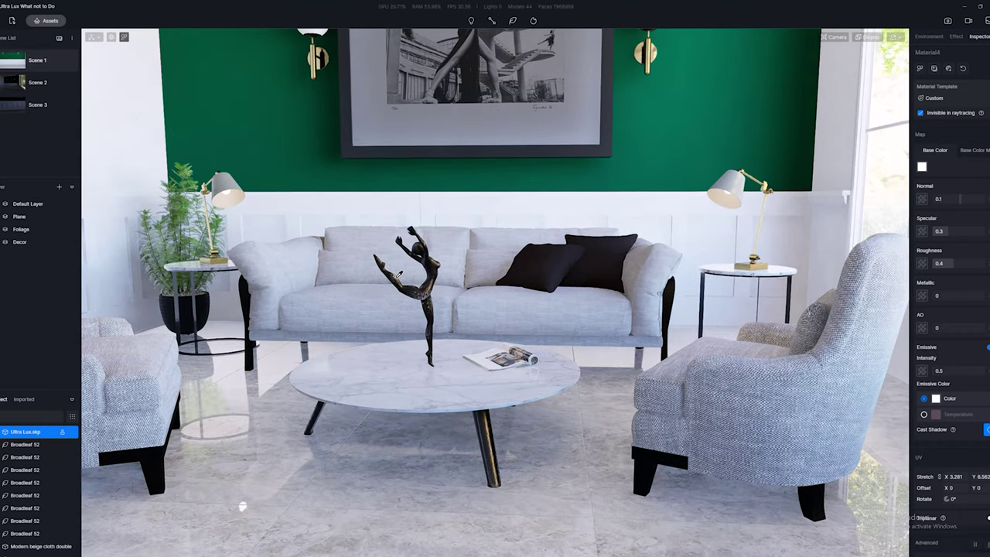
pyautogui.moveTo(460, 397); pyautogui.dragTo(488, 385, button='middle')
pyautogui.moveTo(510, 382); pyautogui.dragTo(514, 385, button='right')
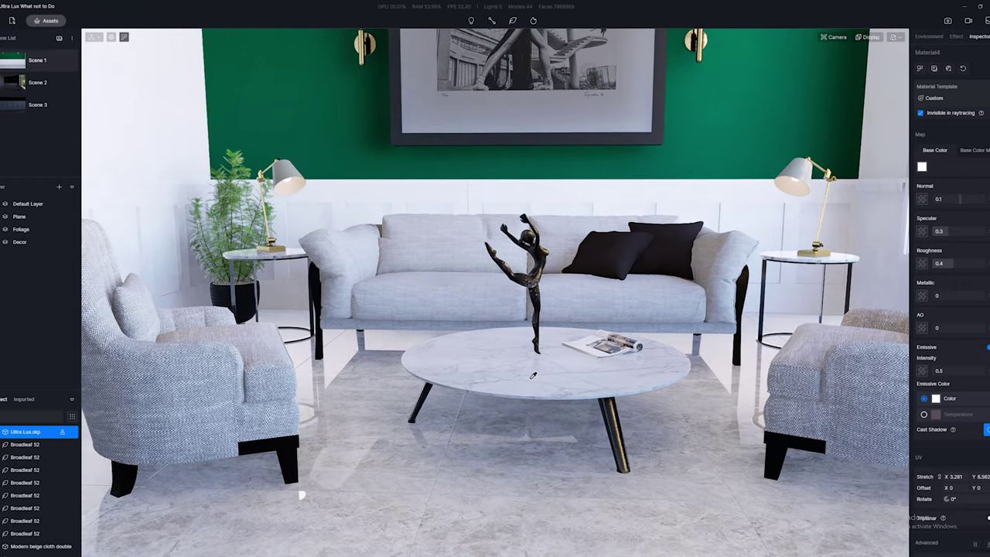
pyautogui.scroll(2, 543, 456)
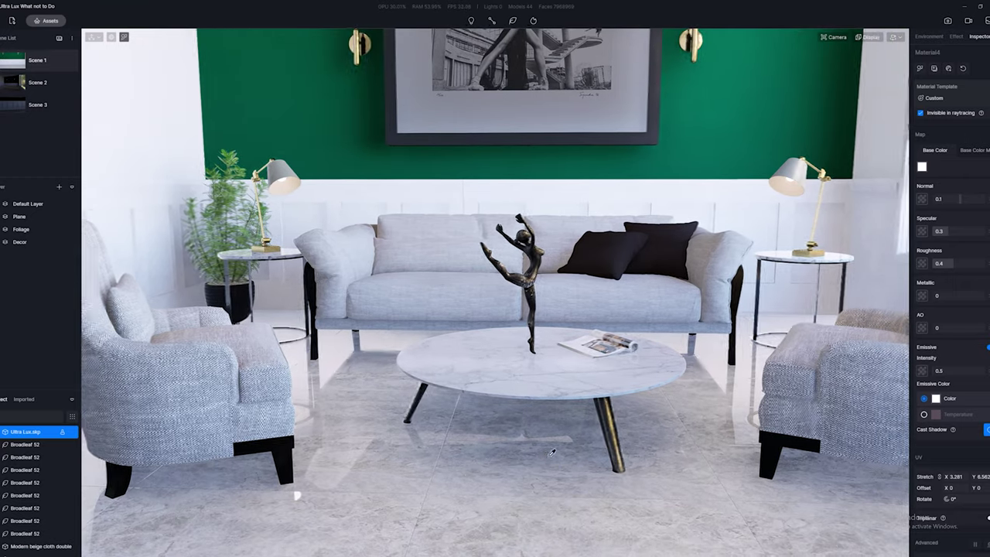
pyautogui.scroll(3, 409, 168)
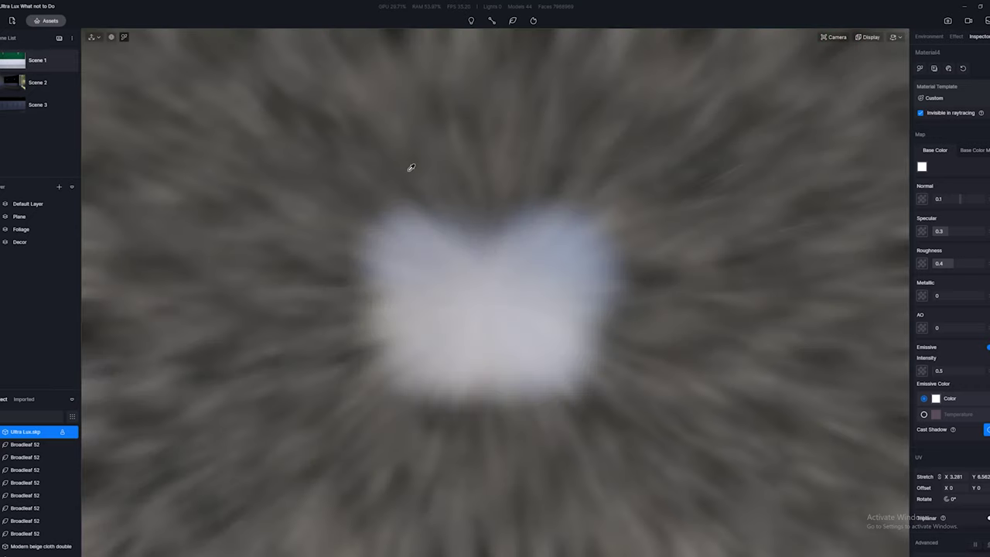
pyautogui.scroll(-3, 410, 165)
pyautogui.click(329, 111)
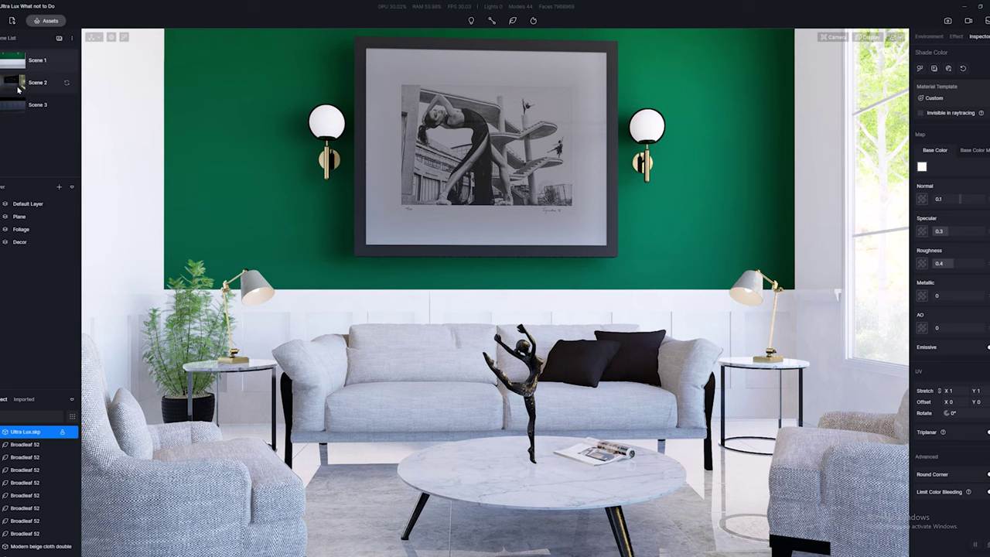
# Step: Open Scene 2, update it with the furnished wide view of the room, and open the camera settings
pyautogui.click(18, 90)
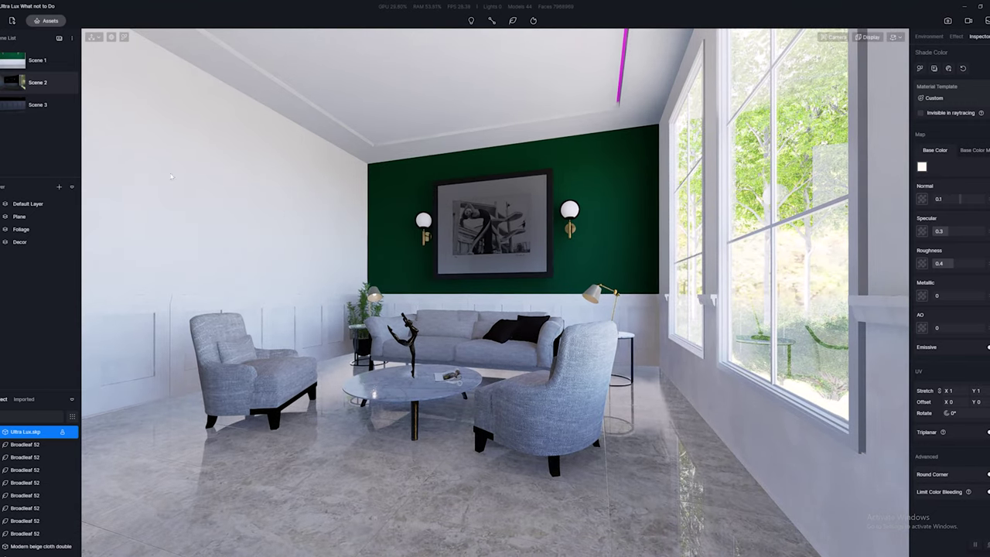
pyautogui.click(68, 86)
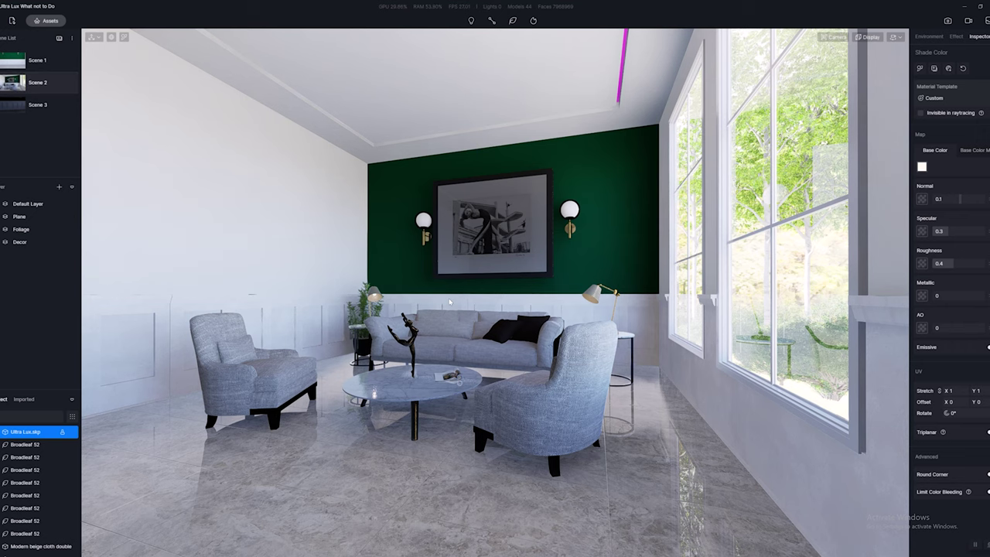
pyautogui.scroll(2, 450, 301)
pyautogui.scroll(-3, 450, 302)
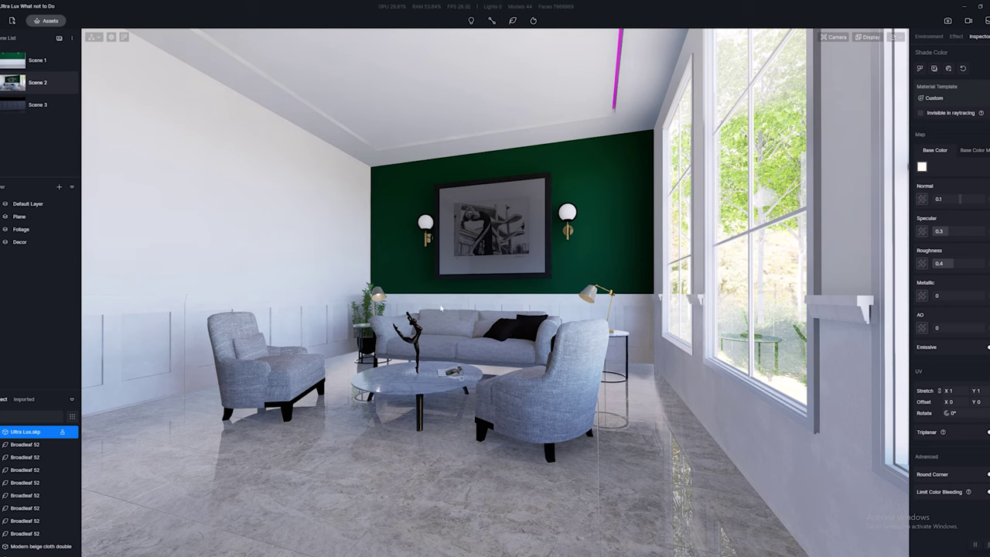
pyautogui.scroll(3, 451, 308)
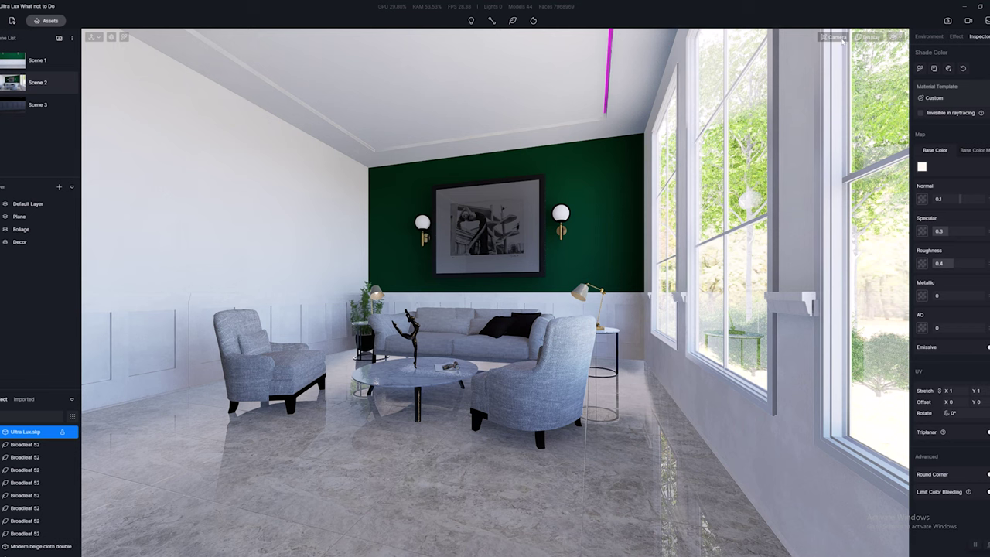
pyautogui.click(842, 41)
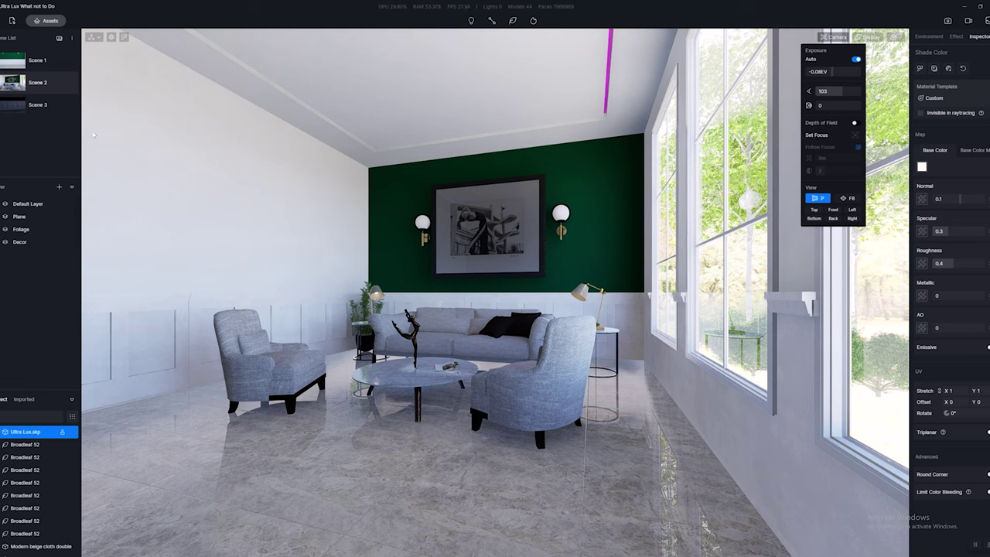
# Step: Open Scene 3 and examine the sofa, armchair and coffee table up close, from floor level and from above
pyautogui.click(10, 107)
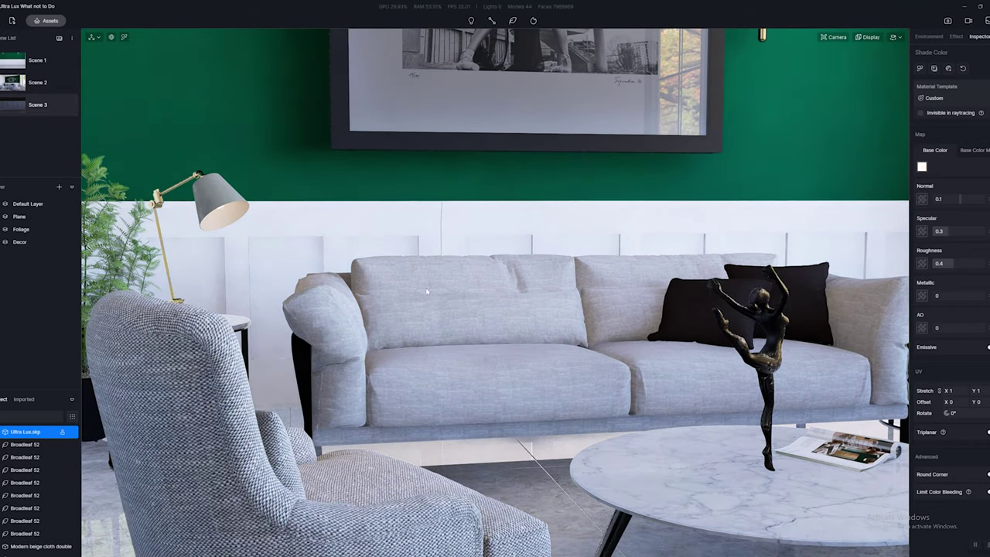
pyautogui.scroll(3, 426, 291)
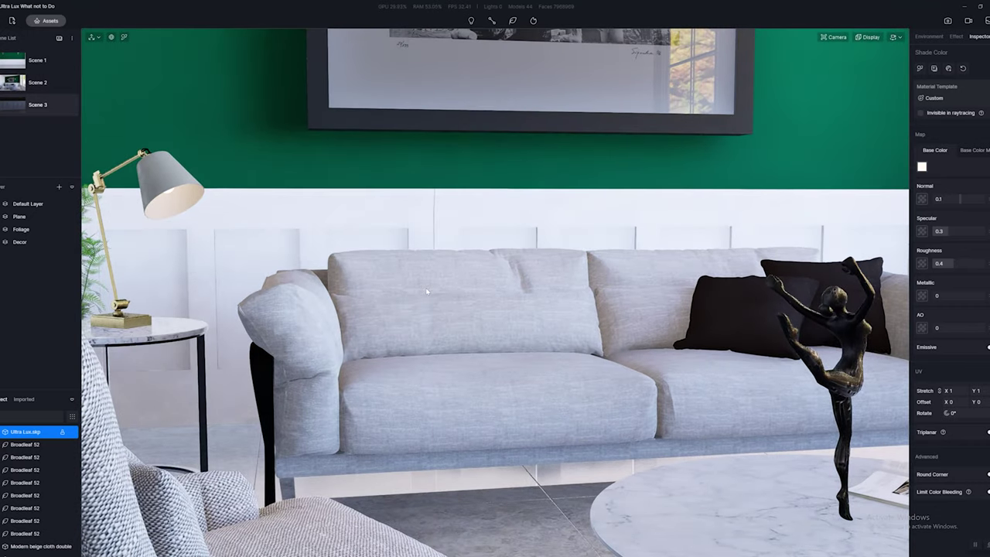
pyautogui.scroll(-5, 427, 291)
pyautogui.moveTo(427, 291); pyautogui.dragTo(453, 281, button='middle')
pyautogui.scroll(5, 454, 281)
pyautogui.scroll(5, 454, 280)
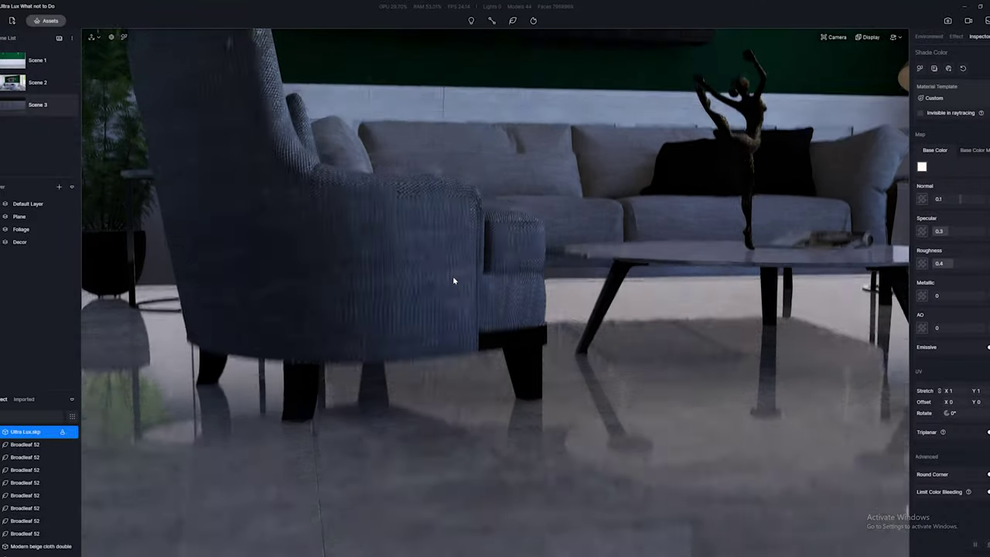
pyautogui.press('e')
pyautogui.moveTo(455, 281); pyautogui.dragTo(454, 549, button='right')
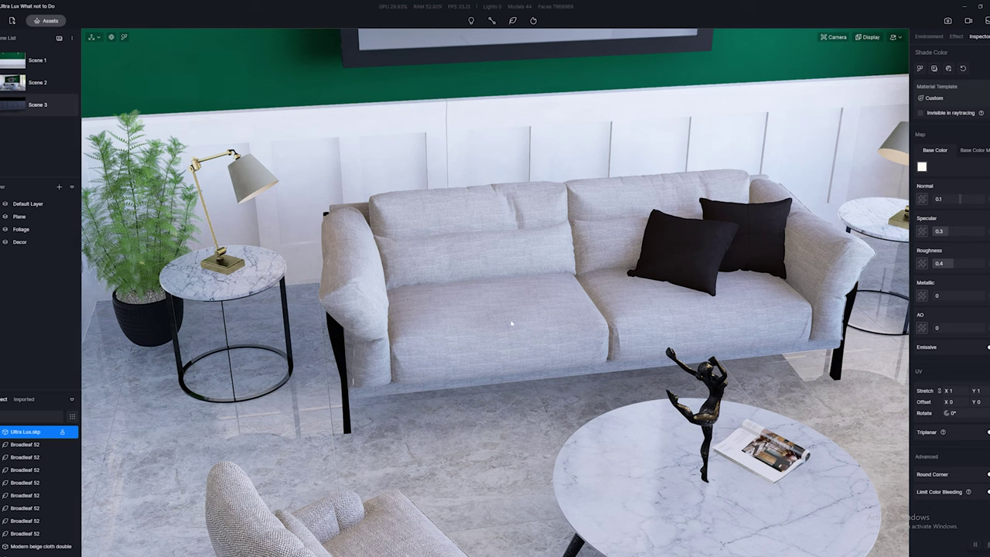
# Step: Return to Scene 1, reframe the frontal view of the sofa and framed picture, and update the scene
pyautogui.moveTo(7, 58)
pyautogui.click(7, 58)
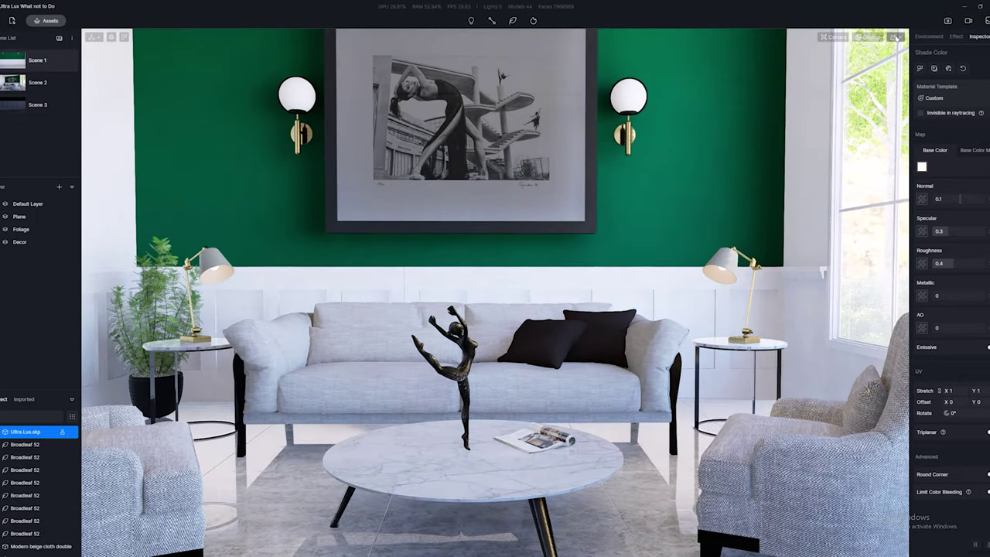
pyautogui.click(893, 37)
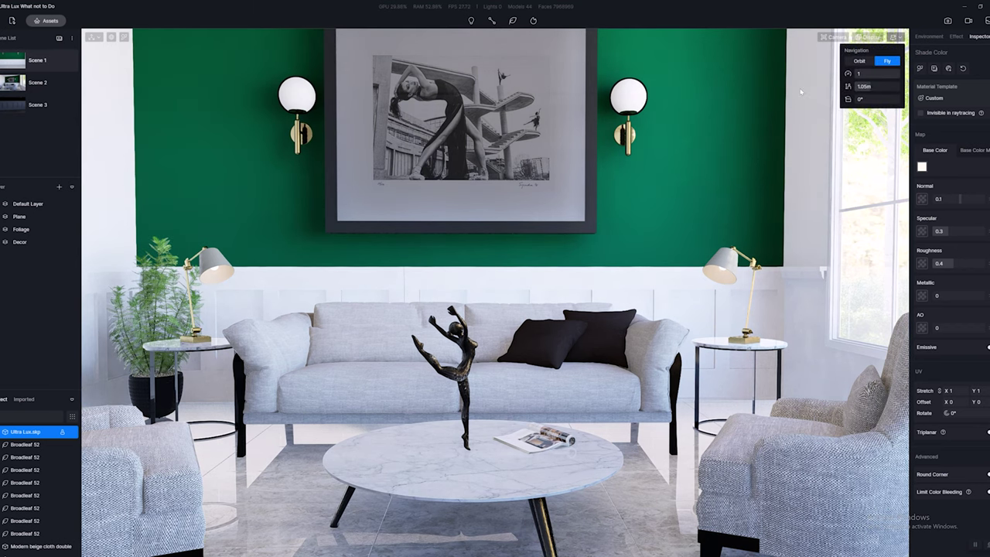
pyautogui.moveTo(462, 280); pyautogui.dragTo(438, 291, button='right')
pyautogui.scroll(-1, 437, 291)
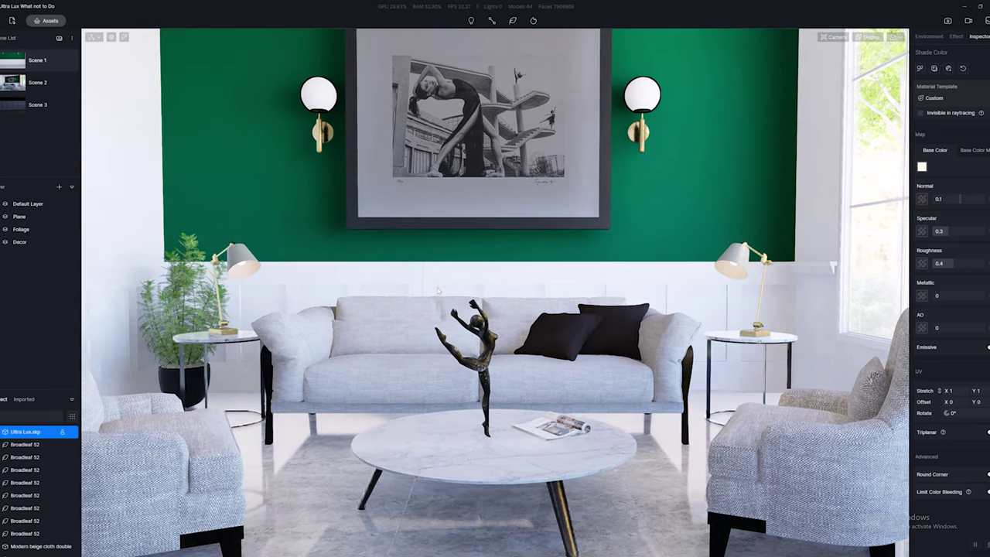
pyautogui.scroll(-1, 437, 291)
pyautogui.scroll(-2, 333, 153)
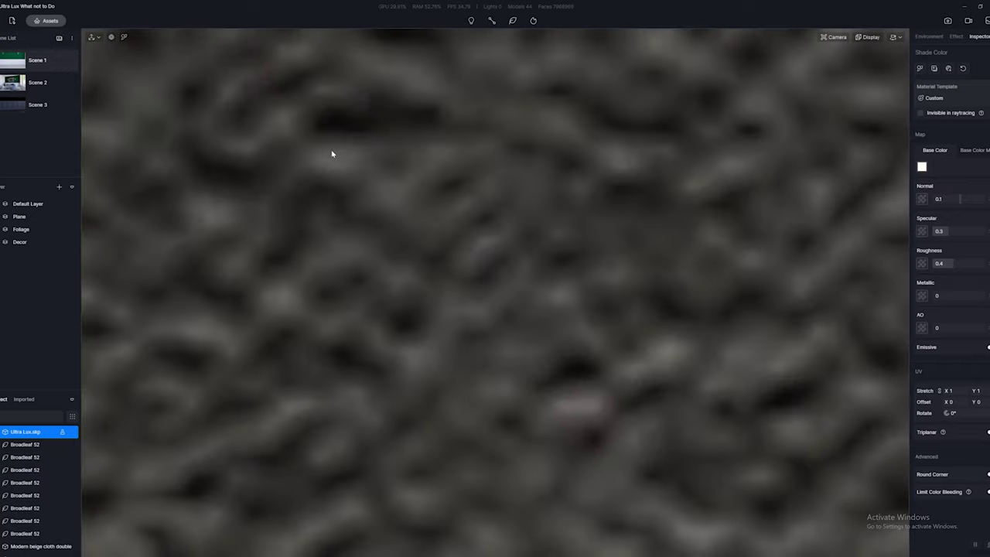
pyautogui.scroll(2, 332, 153)
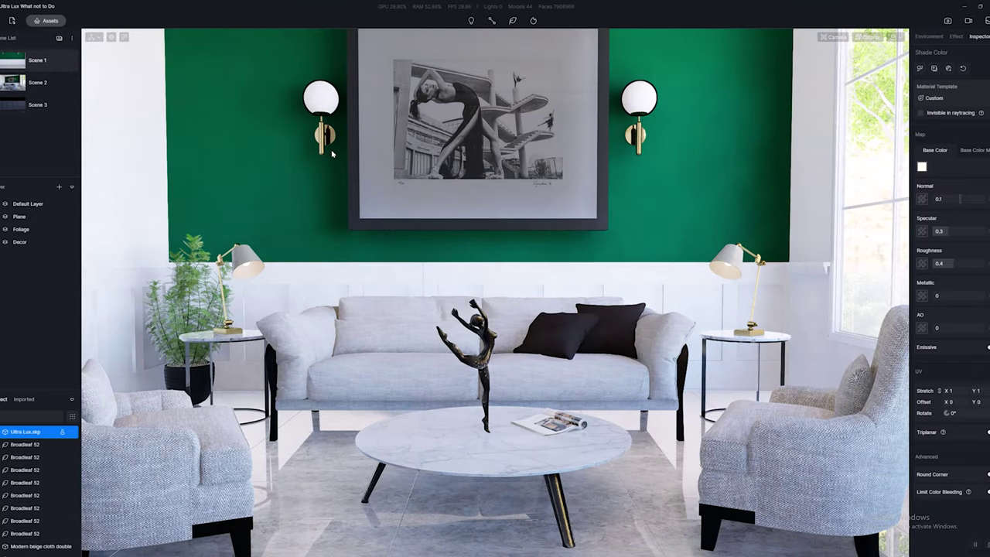
pyautogui.scroll(2, 332, 154)
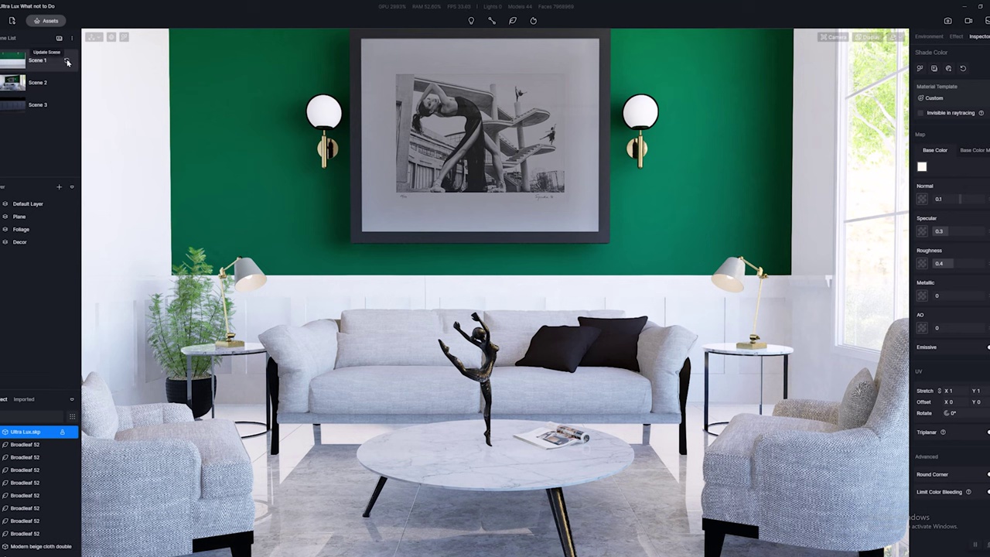
pyautogui.click(68, 62)
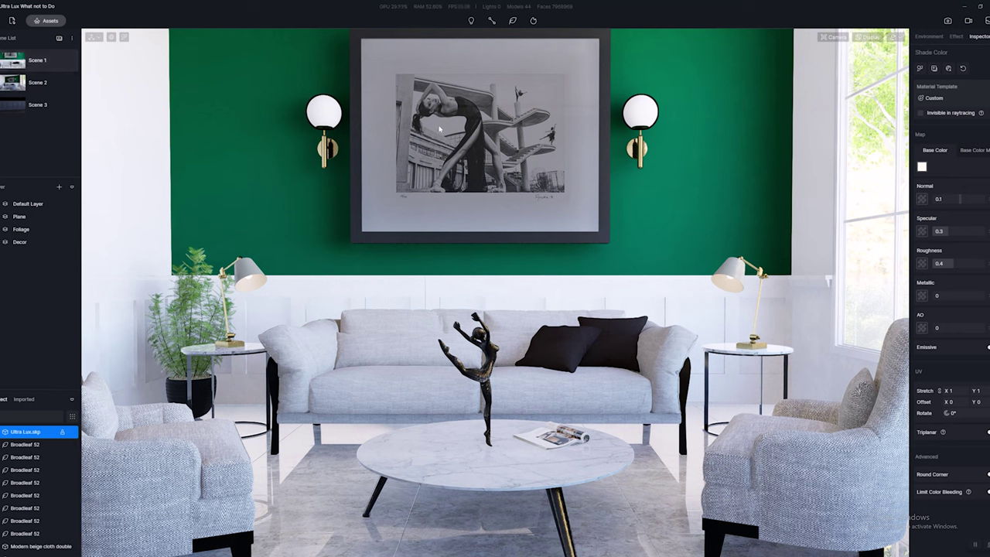
# Step: Widen the camera's field of view to 71 to bring both armchairs into the frame
pyautogui.click(832, 36)
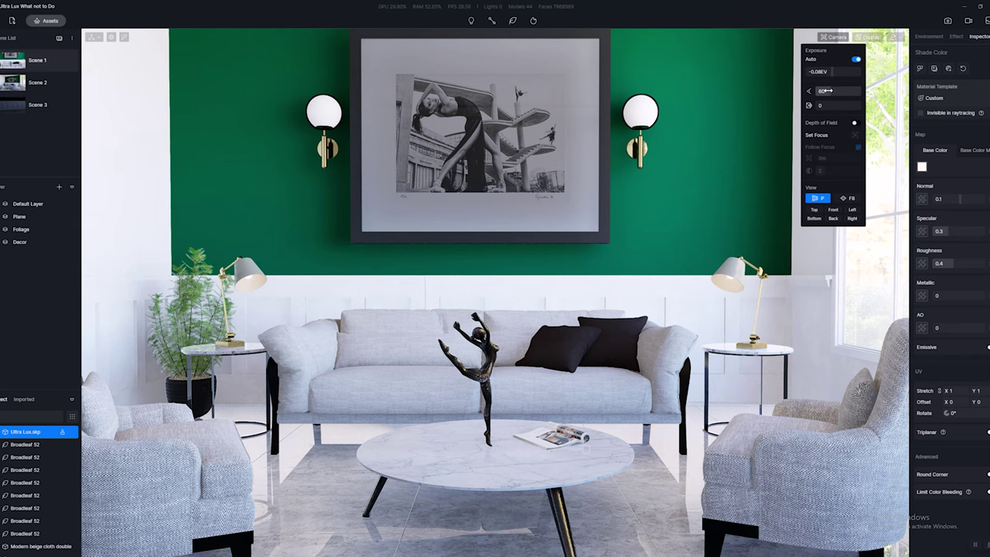
pyautogui.moveTo(825, 91); pyautogui.dragTo(833, 91)
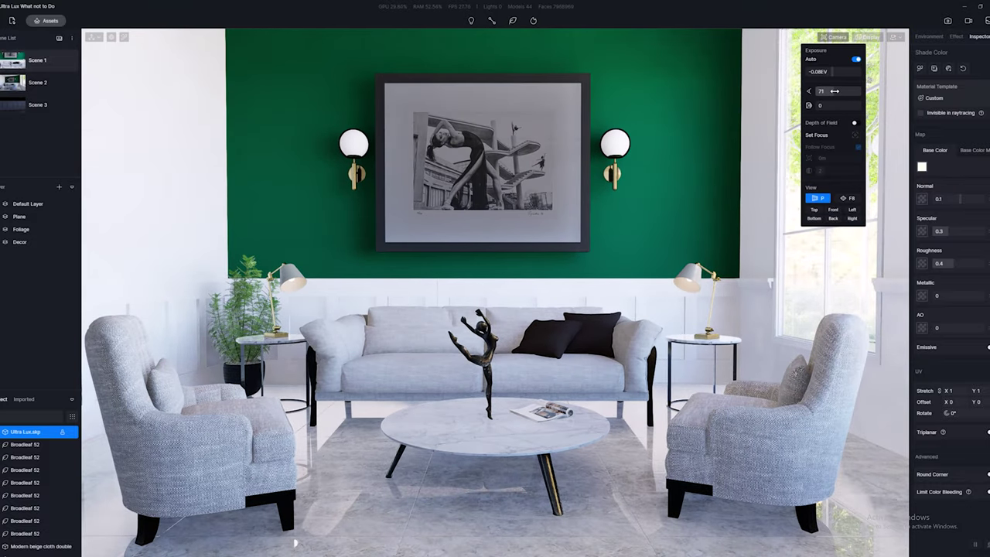
# Step: Set the camera's field of view to 75 and update Scene 1 with the wider frontal framing
pyautogui.click(834, 91)
pyautogui.write('75')
pyautogui.press('Return')
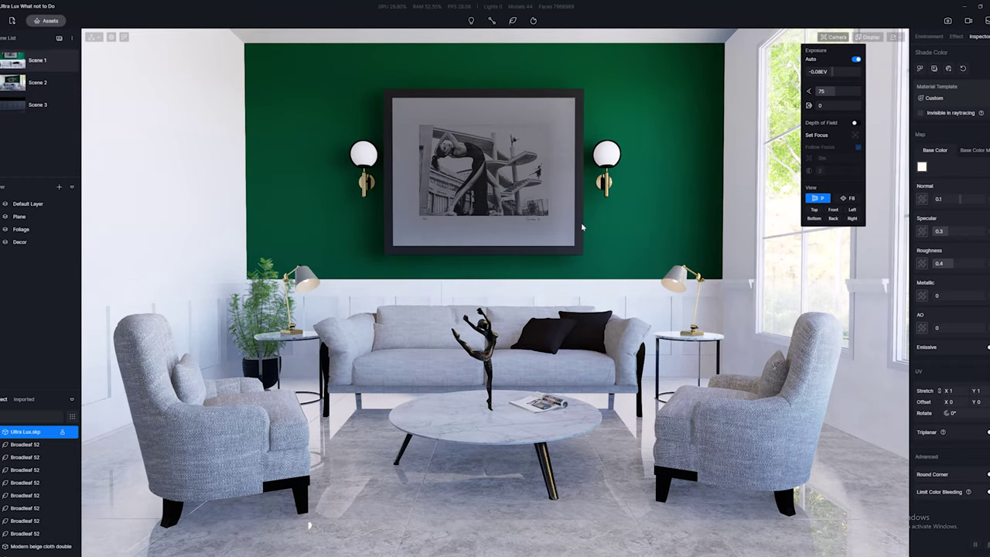
pyautogui.click(566, 280)
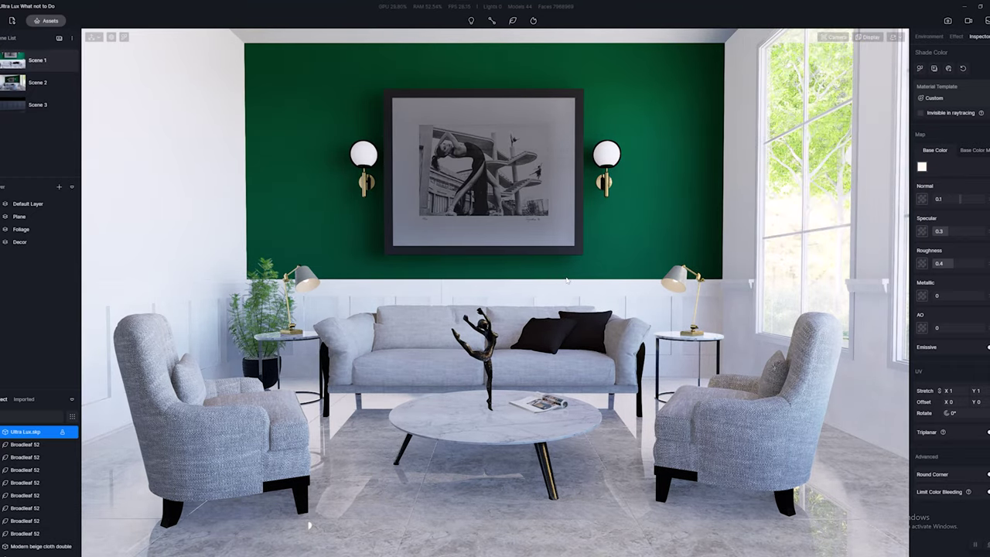
pyautogui.press('Escape')
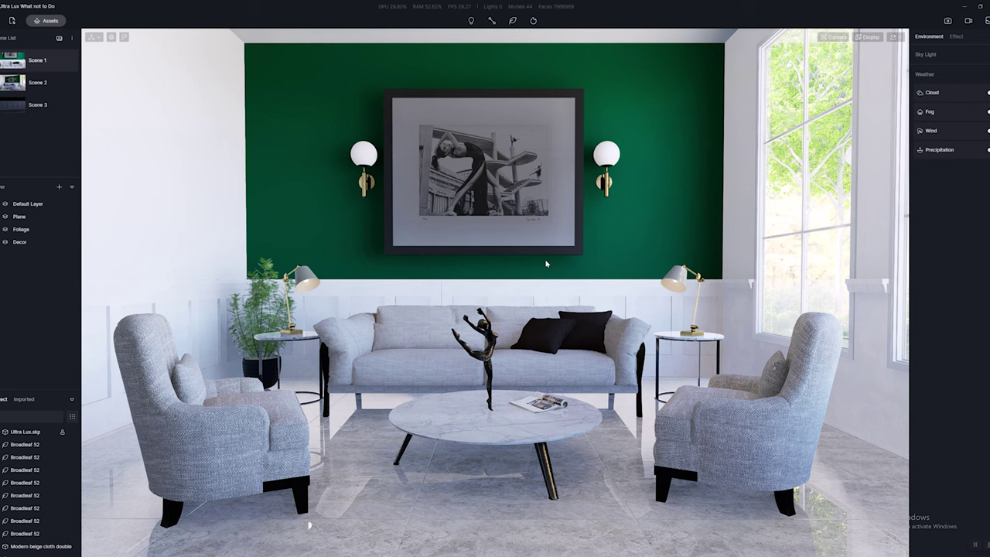
pyautogui.moveTo(66, 62)
# Step: In Scene 2, narrow the camera's field of view, reframe the seating group and green wall more tightly, and update the scene
pyautogui.click(15, 87)
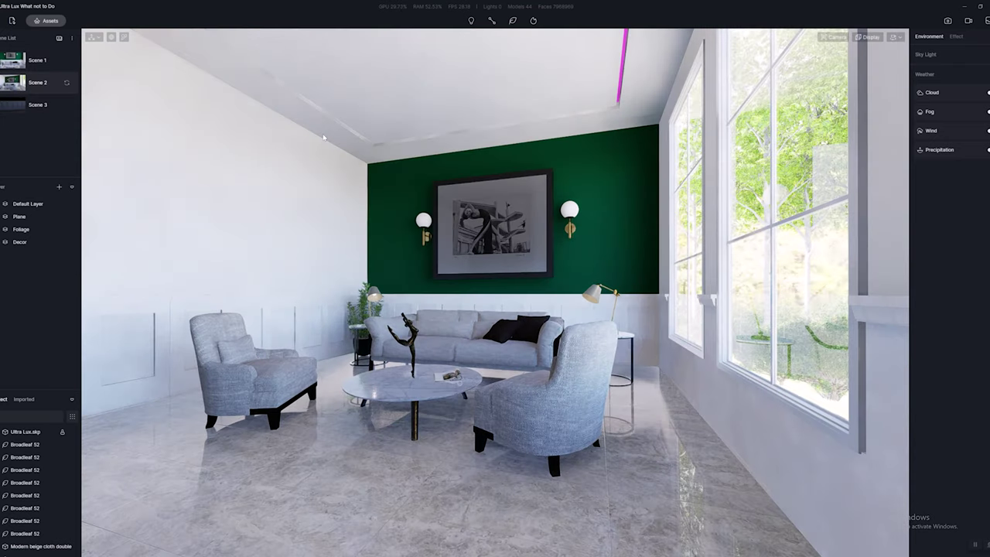
pyautogui.click(834, 37)
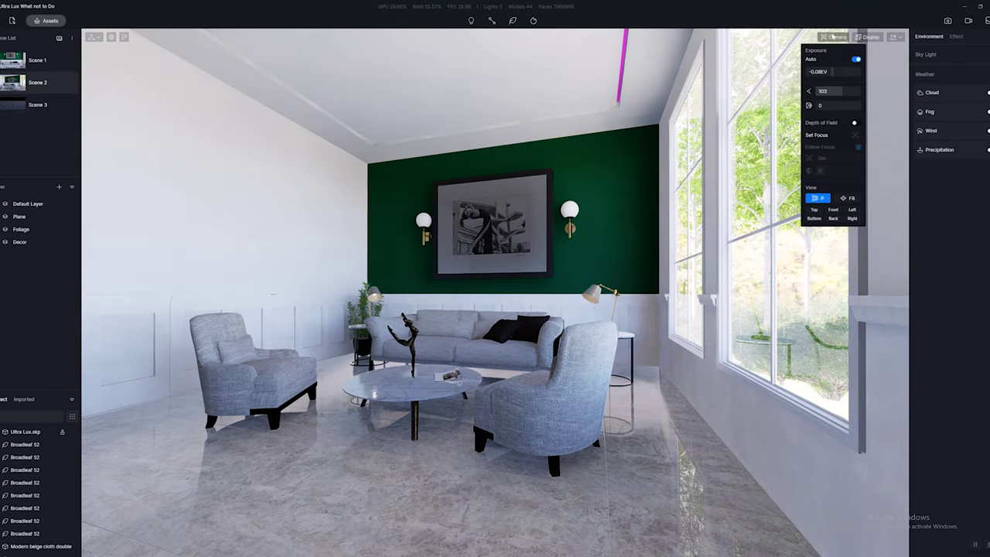
pyautogui.moveTo(842, 93); pyautogui.dragTo(834, 93)
pyautogui.moveTo(656, 193); pyautogui.dragTo(609, 199, button='right')
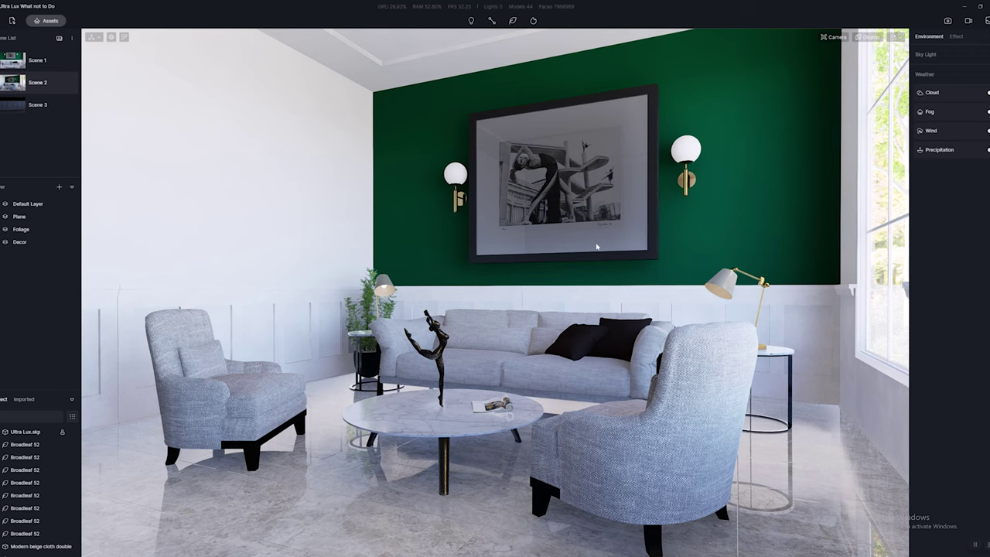
pyautogui.press('q')
pyautogui.moveTo(66, 86)
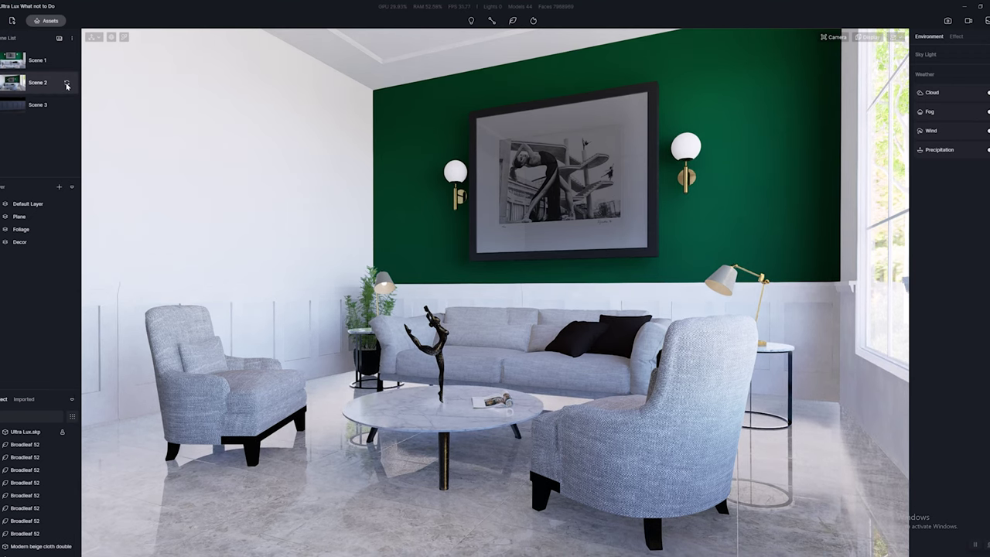
pyautogui.click(67, 85)
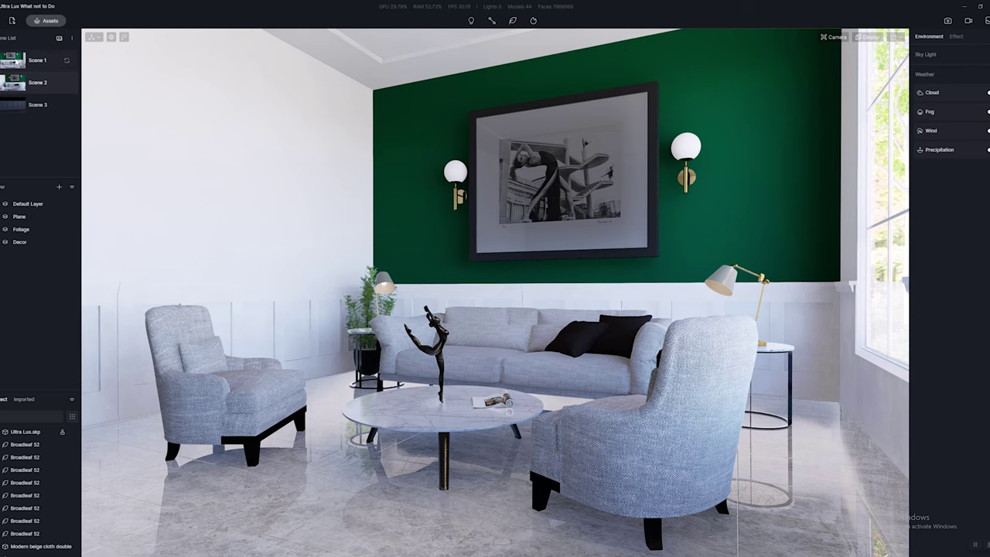
pyautogui.click(46, 60)
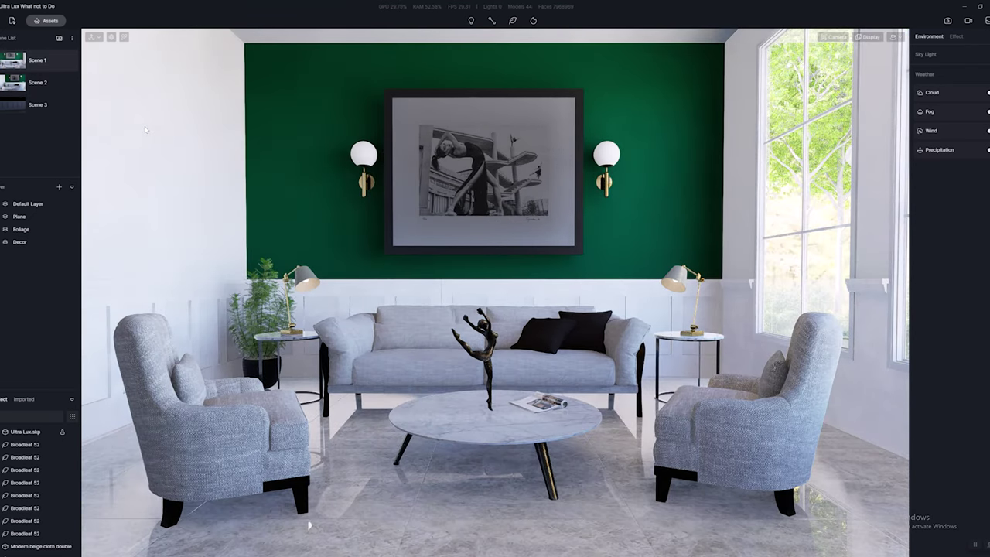
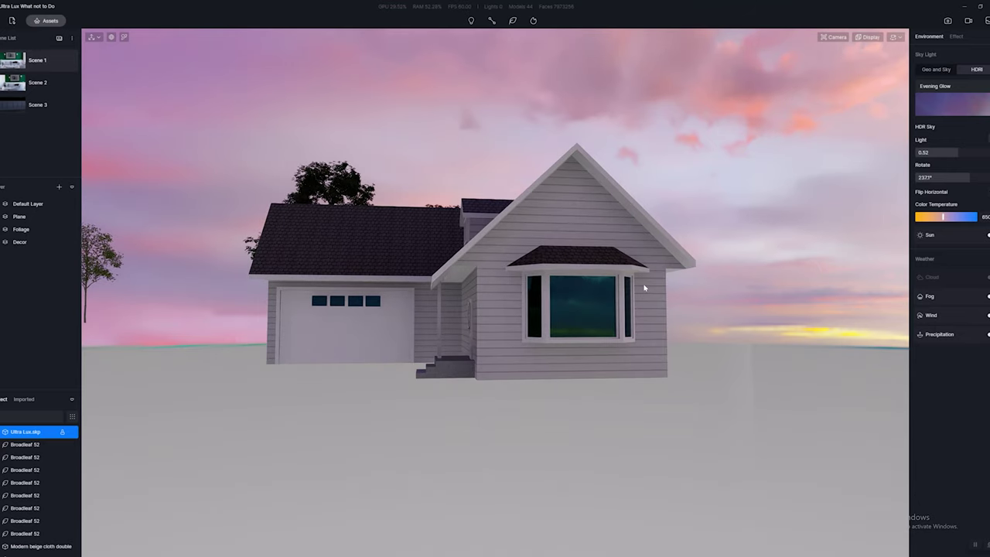
# Step: Examine the house exterior against the Evening Glow sky from close up, at an angle and from farther back
pyautogui.scroll(5, 531, 280)
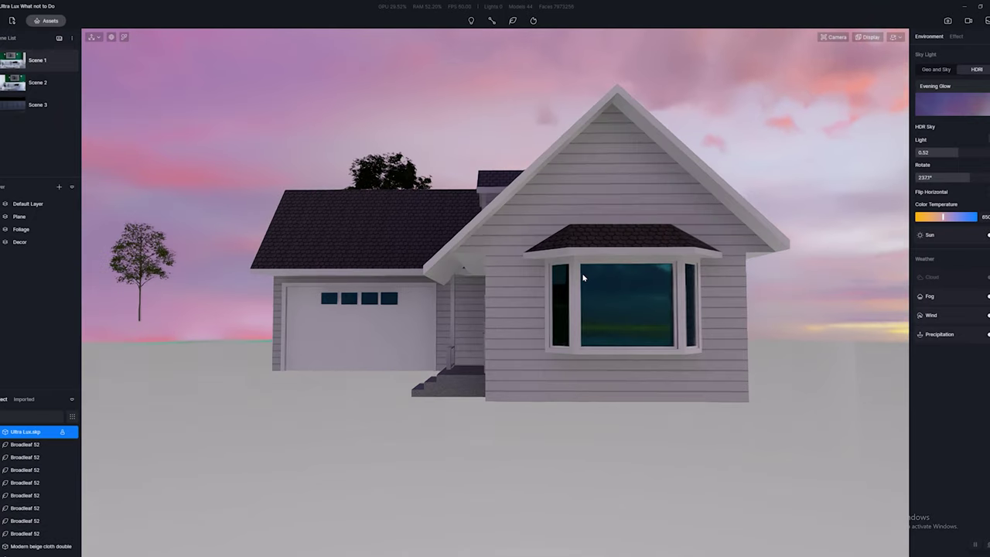
pyautogui.moveTo(631, 279); pyautogui.dragTo(747, 270, button='middle')
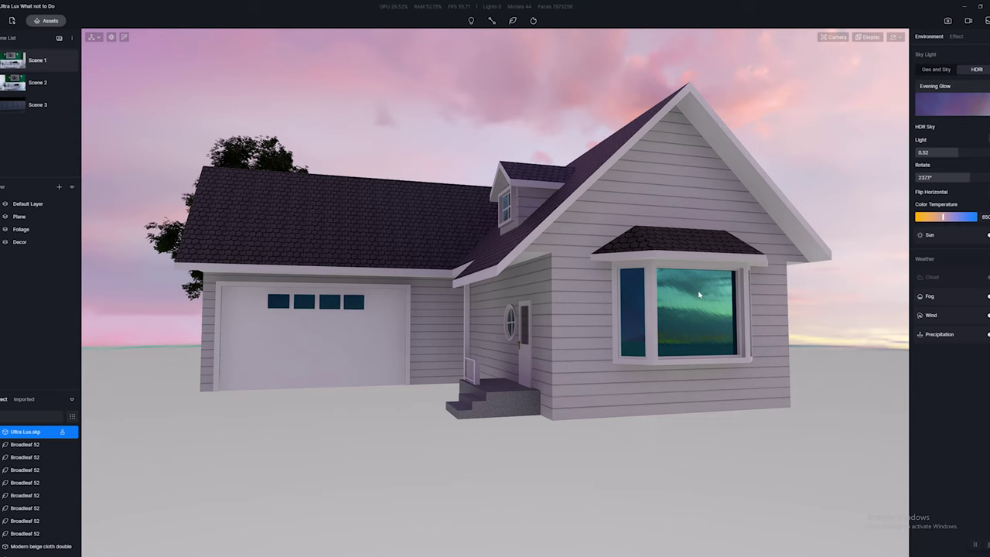
pyautogui.scroll(-5, 682, 283)
pyautogui.moveTo(683, 283); pyautogui.dragTo(702, 300, button='middle')
pyautogui.scroll(-3, 640, 271)
pyautogui.moveTo(702, 300); pyautogui.dragTo(677, 279, button='right')
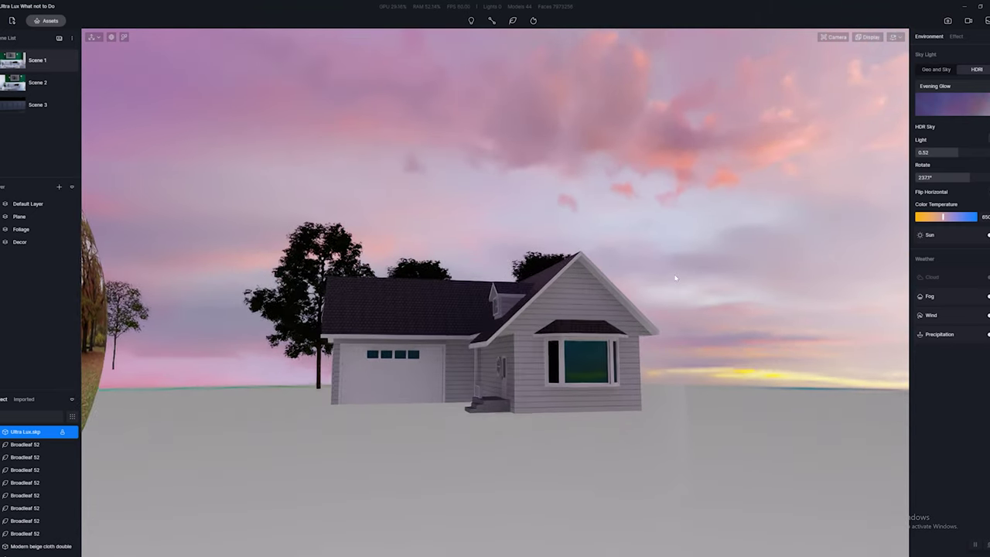
pyautogui.moveTo(677, 279); pyautogui.dragTo(687, 276, button='middle')
pyautogui.scroll(2, 687, 275)
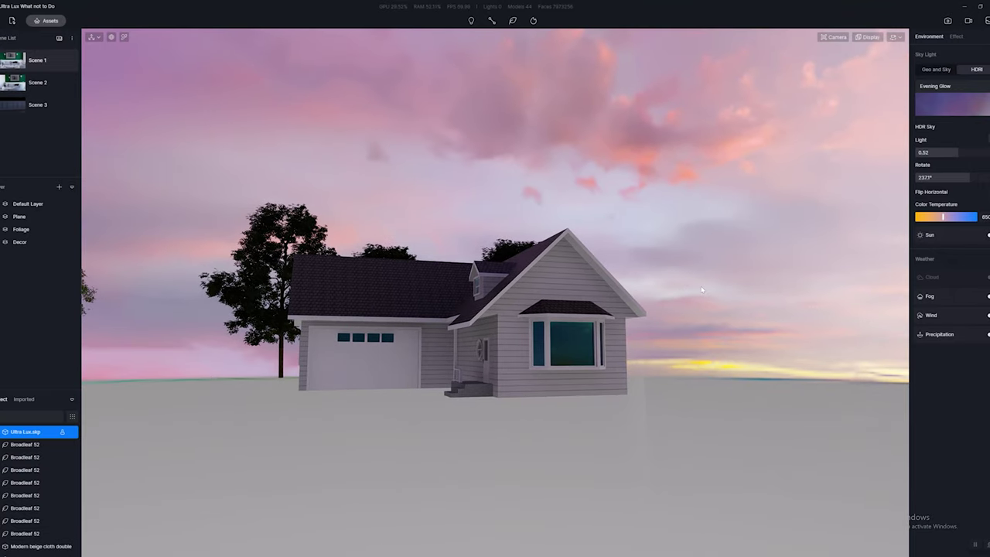
pyautogui.moveTo(525, 302); pyautogui.dragTo(525, 247, button='middle')
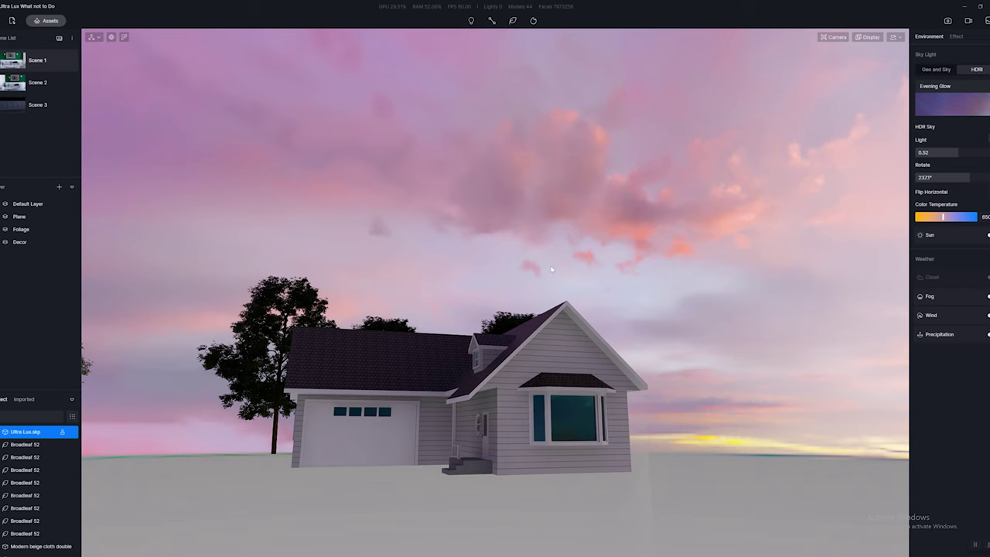
pyautogui.moveTo(554, 269); pyautogui.dragTo(552, 320, button='middle')
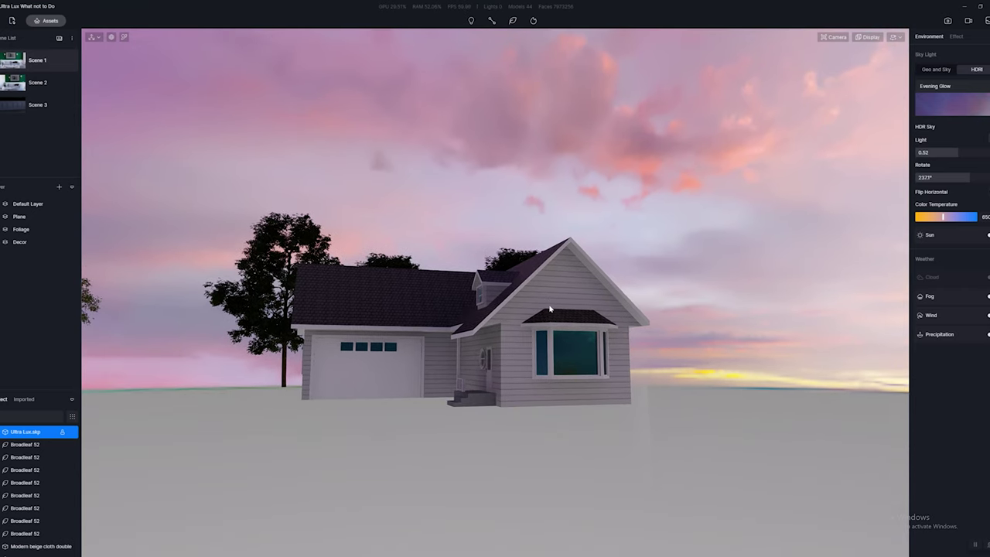
# Step: Compare near and distant frontal views of the house, checking the sky's reflection in the bay window
pyautogui.moveTo(574, 317); pyautogui.dragTo(570, 357, button='right')
pyautogui.press('s')
pyautogui.press('d')
pyautogui.press('w')
pyautogui.scroll(-3, 571, 358)
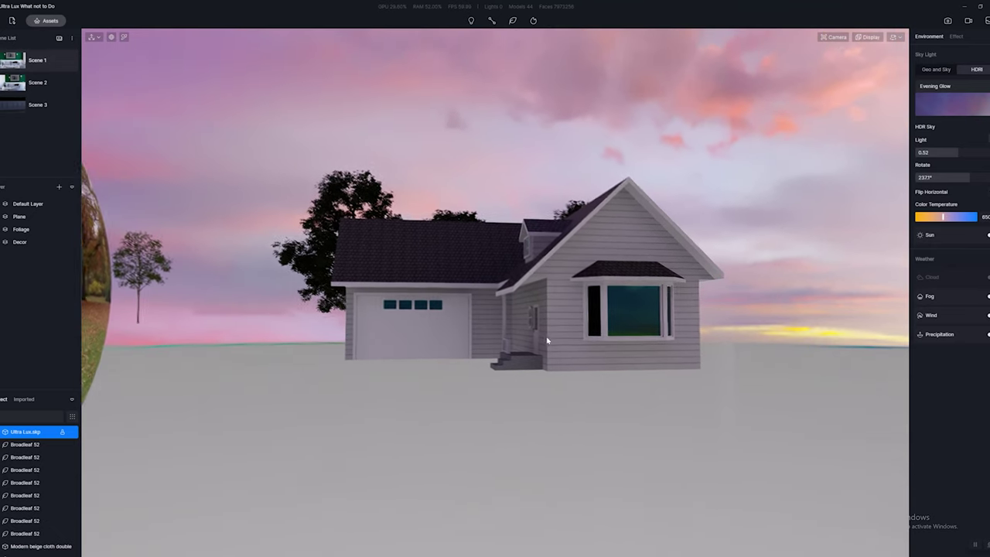
pyautogui.scroll(5, 523, 335)
pyautogui.press('w')
pyautogui.press('d')
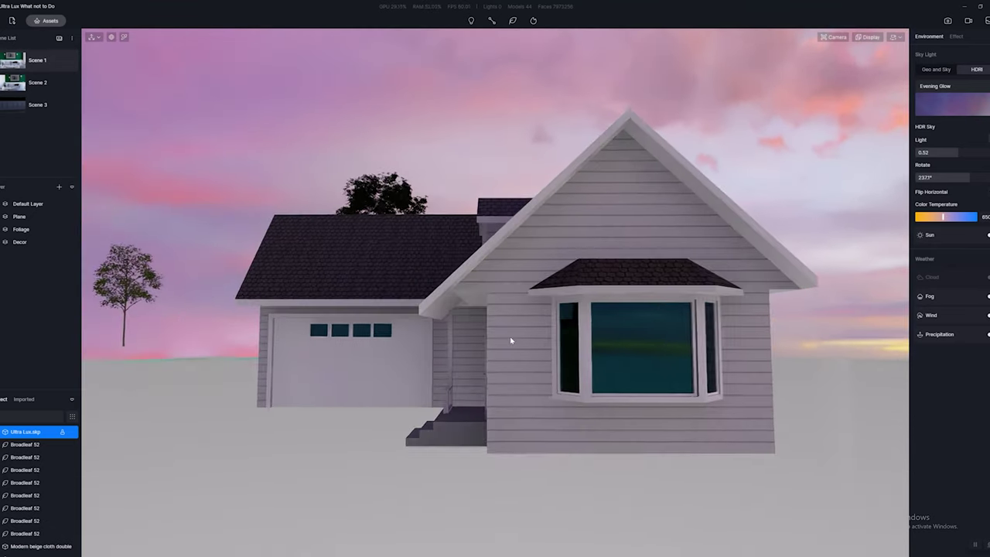
pyautogui.press('s')
pyautogui.moveTo(510, 341)
pyautogui.mouseDown(button='right')
pyautogui.moveTo(503, 361)
pyautogui.moveTo(678, 348)
pyautogui.moveTo(529, 321)
pyautogui.moveTo(522, 338)
pyautogui.mouseUp(button='right')
pyautogui.press('a')
pyautogui.press('a')
pyautogui.press('s')
pyautogui.press('d')
pyautogui.press('s')
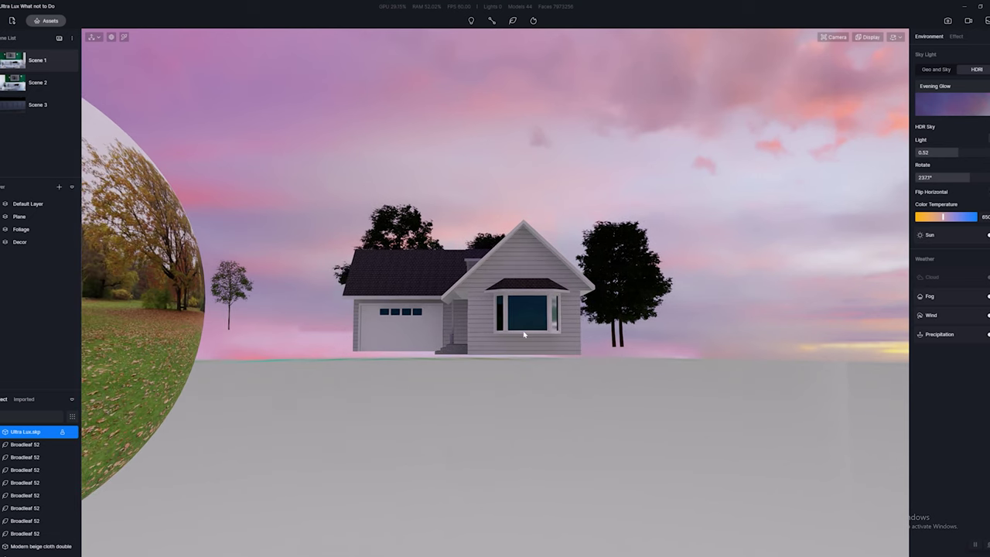
pyautogui.scroll(3, 668, 303)
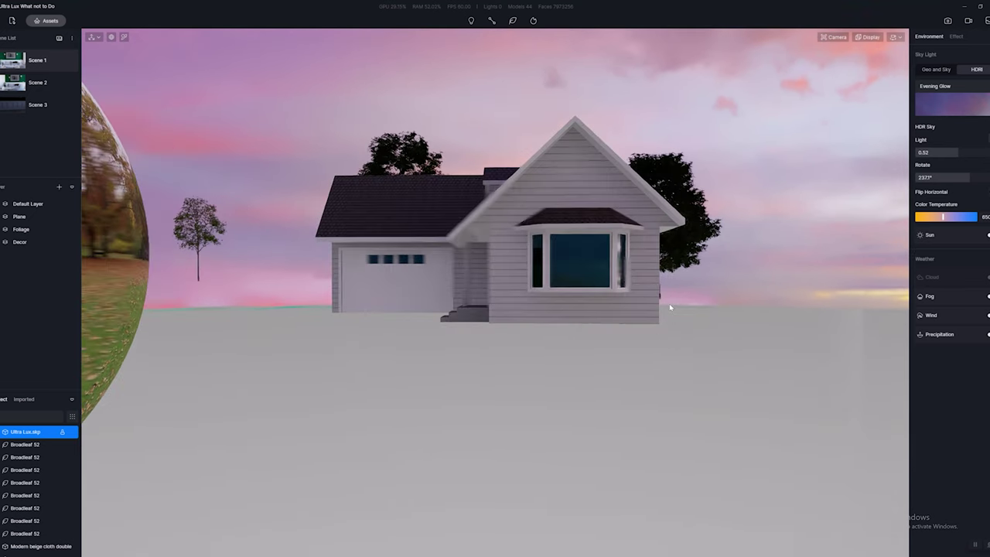
pyautogui.scroll(1, 669, 307)
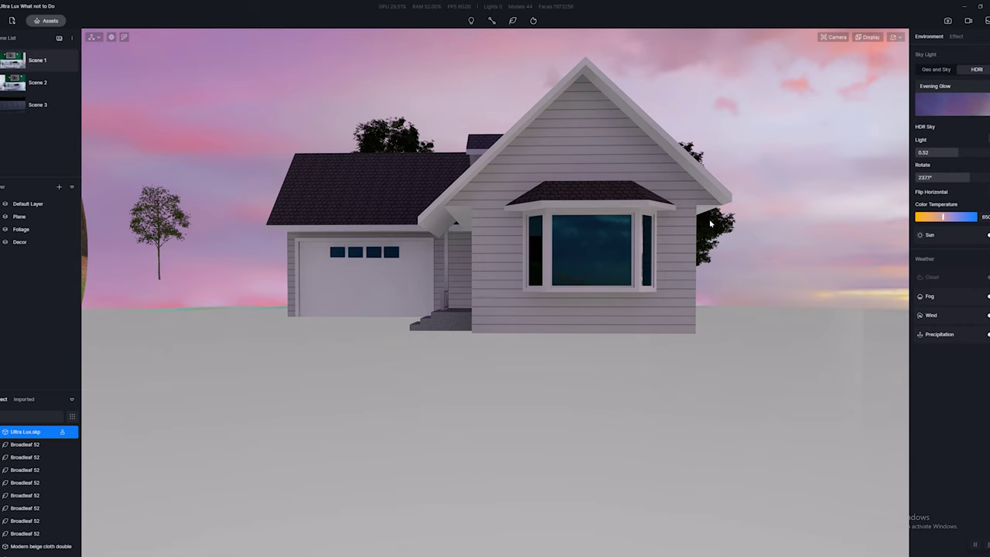
pyautogui.press('w')
pyautogui.press('a')
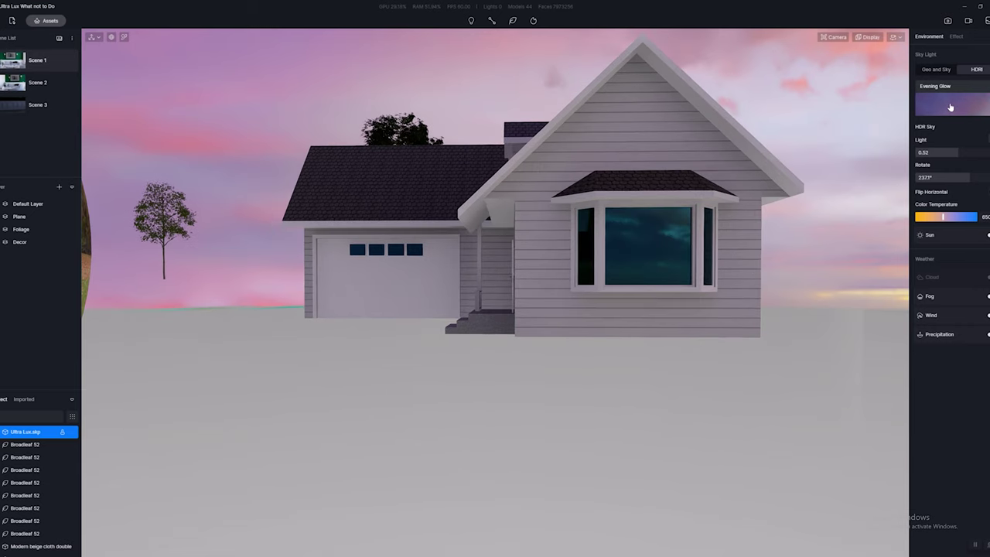
# Step: Switch the HDRI sky to Midday, set its light to 0.53, and rotate it to bring denser clouds behind the house
pyautogui.click(951, 107)
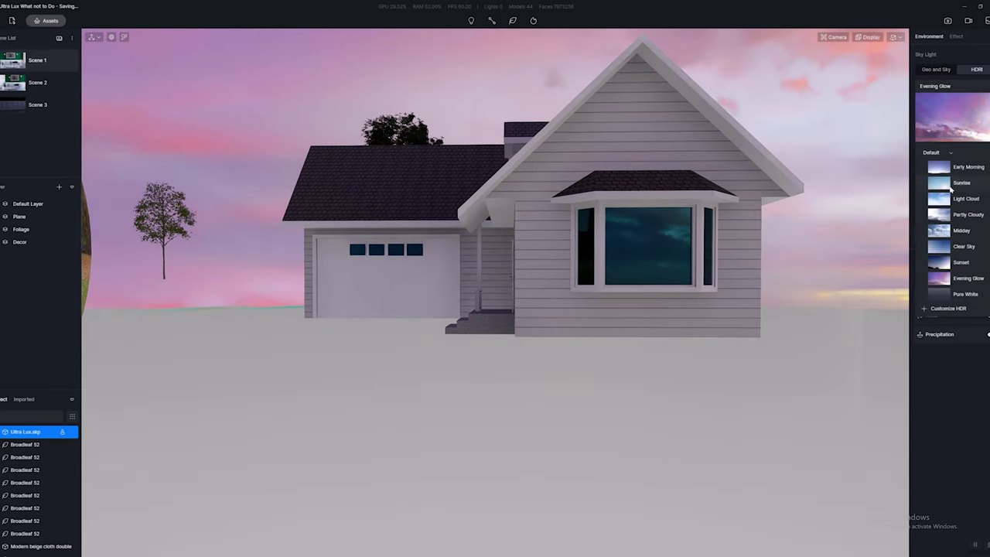
pyautogui.click(934, 230)
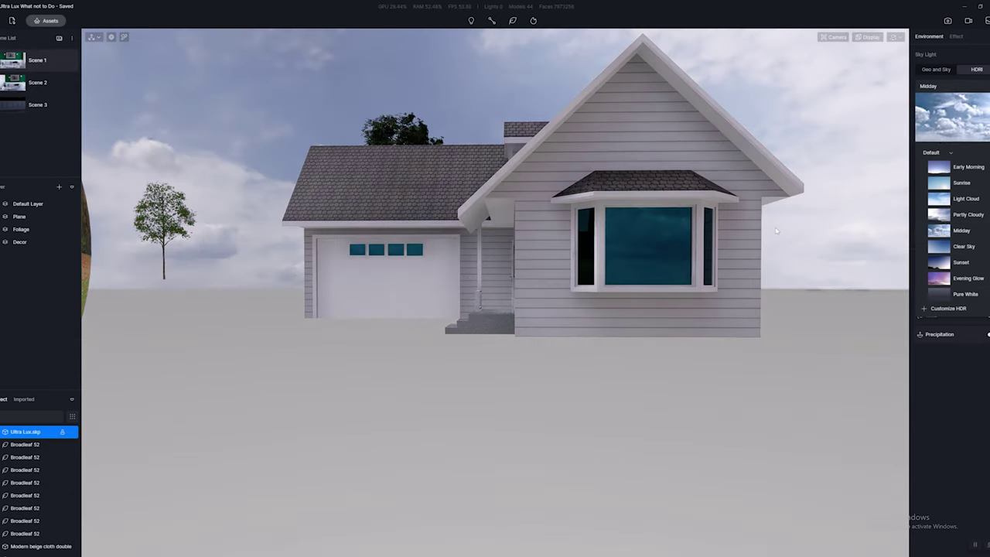
pyautogui.moveTo(776, 232); pyautogui.dragTo(781, 235, button='right')
pyautogui.press('s')
pyautogui.press('e')
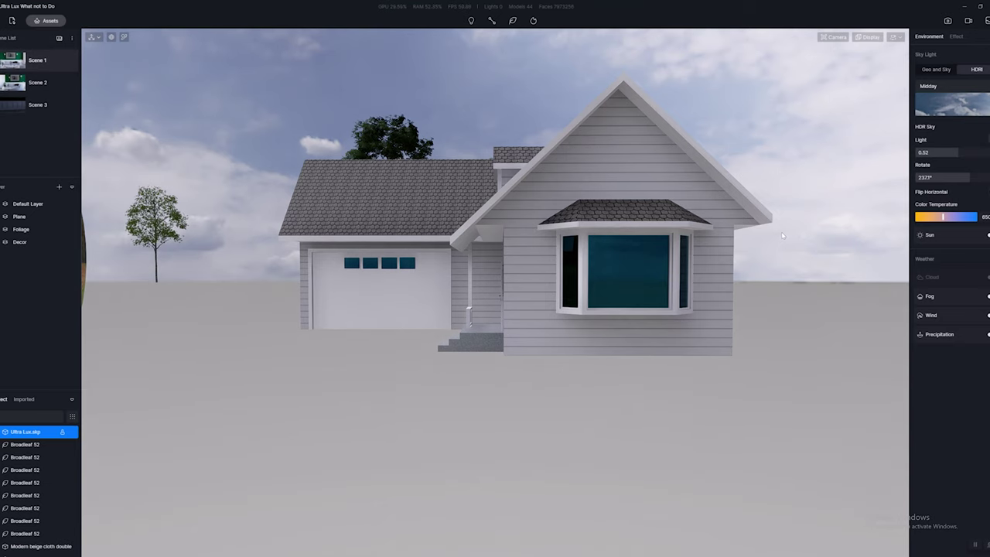
pyautogui.scroll(2, 804, 246)
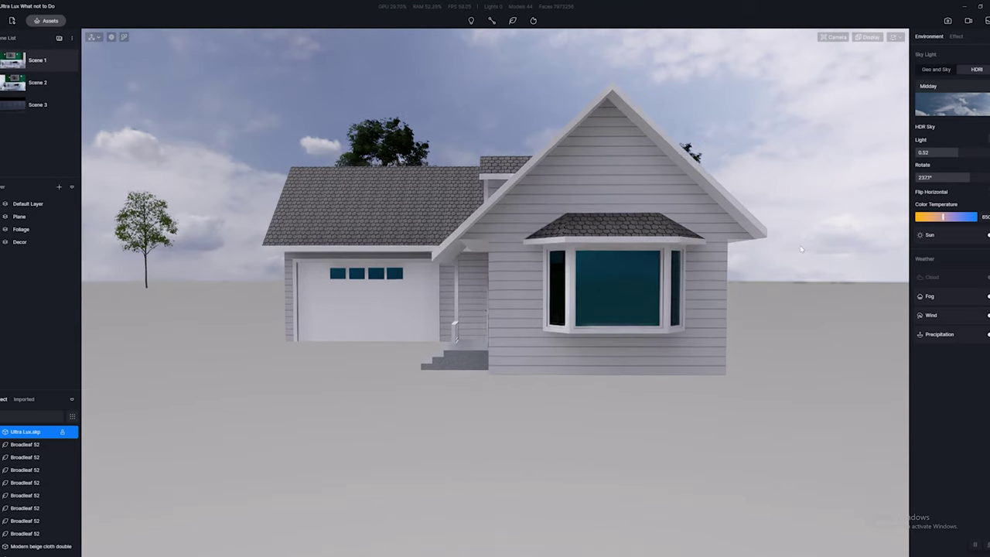
pyautogui.click(810, 247)
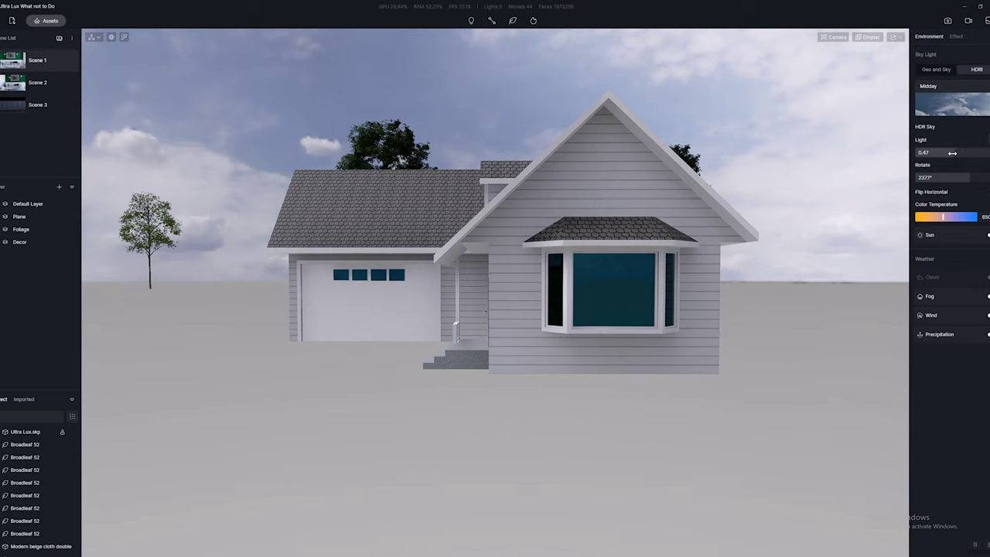
pyautogui.moveTo(952, 152); pyautogui.dragTo(930, 177)
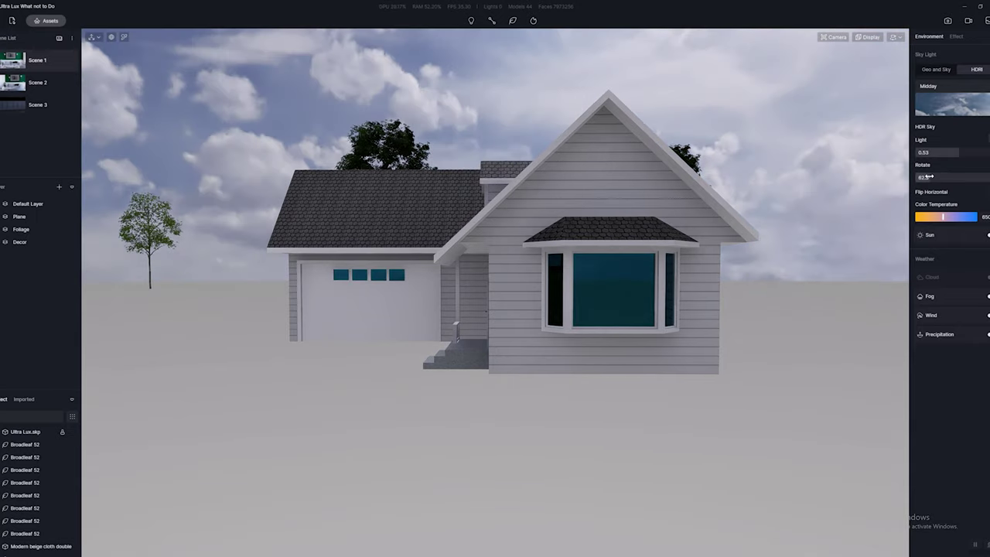
# Step: Switch the sky to Geo and Sky and enable clouds with amount 0.88, thickness 0.44, density 0.4 and height 0.32
pyautogui.click(934, 70)
pyautogui.click(986, 233)
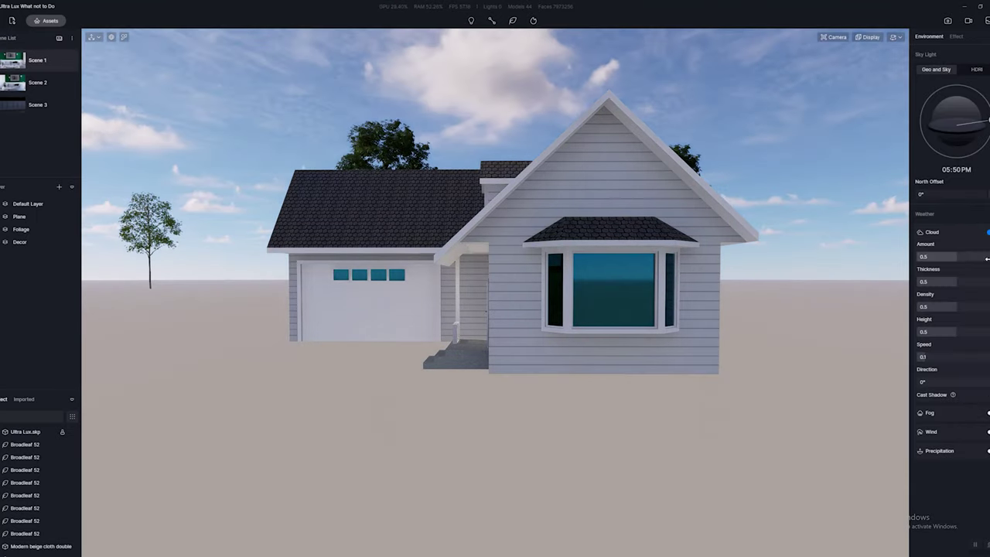
pyautogui.moveTo(955, 256); pyautogui.dragTo(939, 330)
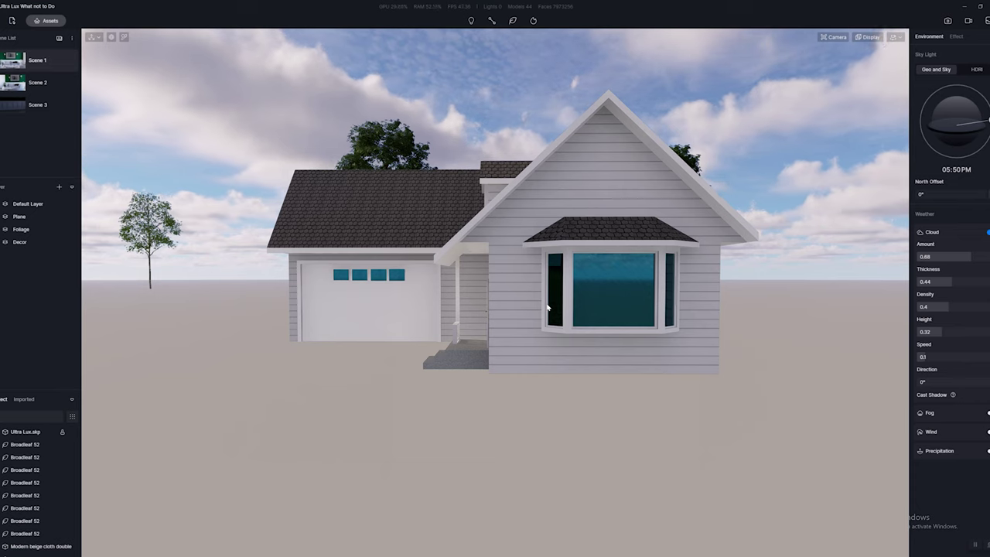
pyautogui.scroll(3, 546, 307)
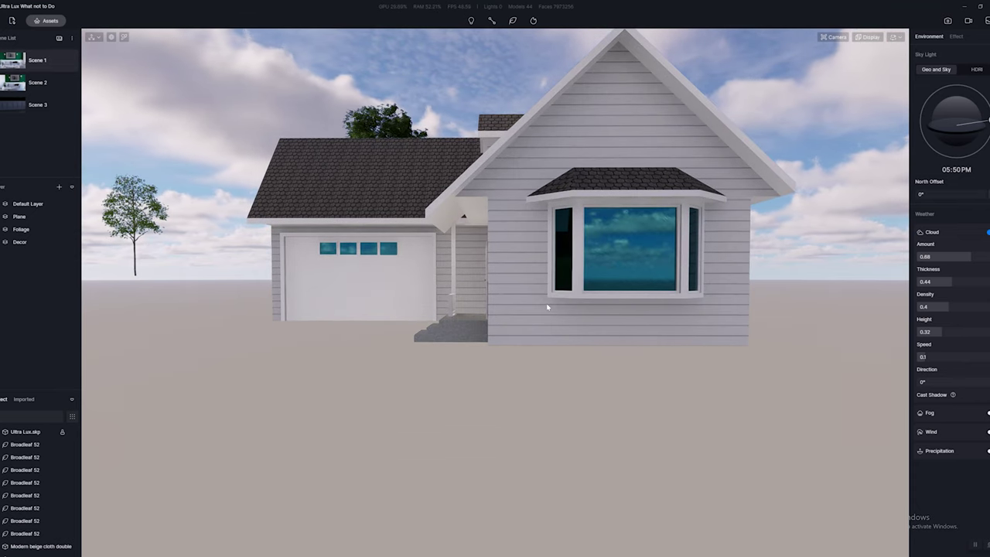
pyautogui.scroll(-2, 551, 304)
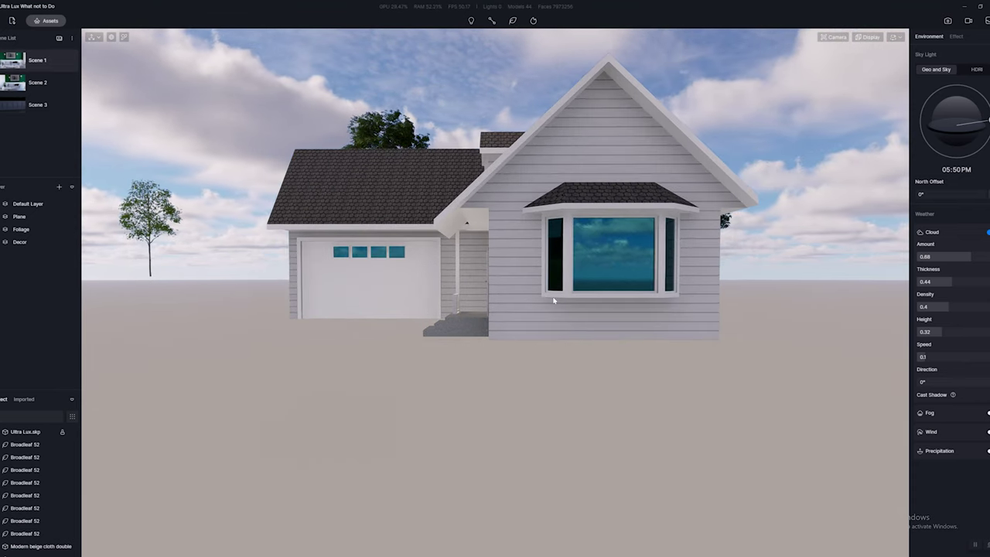
pyautogui.press('e')
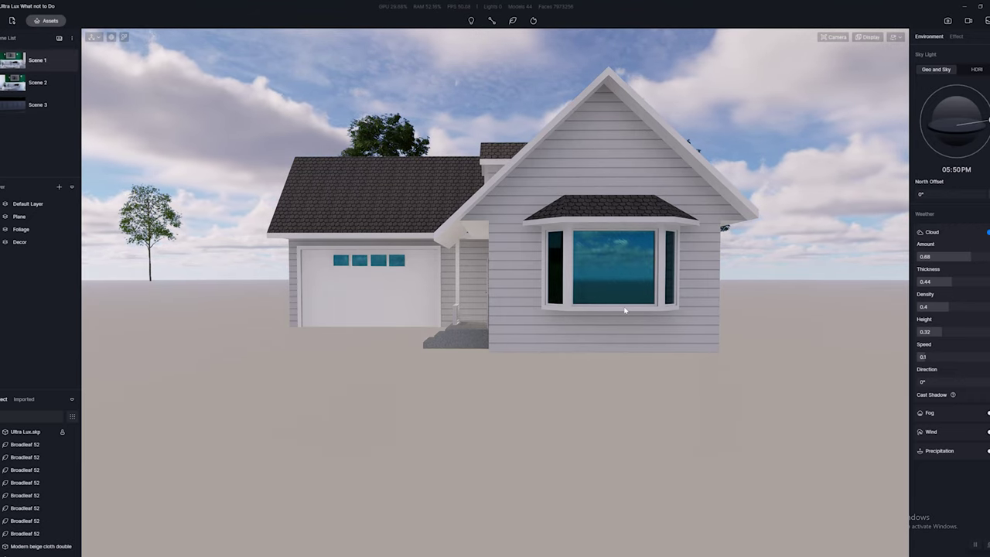
pyautogui.scroll(2, 612, 391)
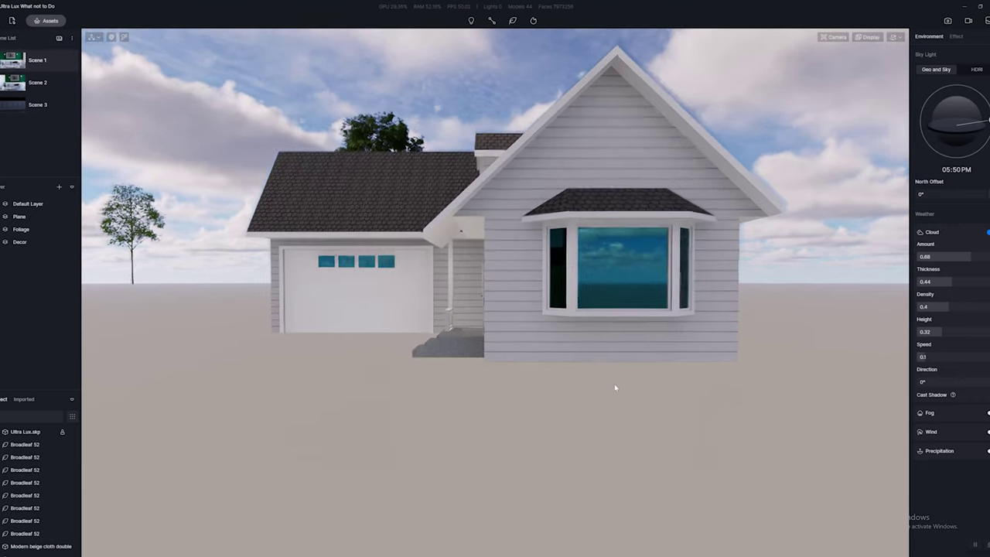
pyautogui.scroll(-1, 614, 387)
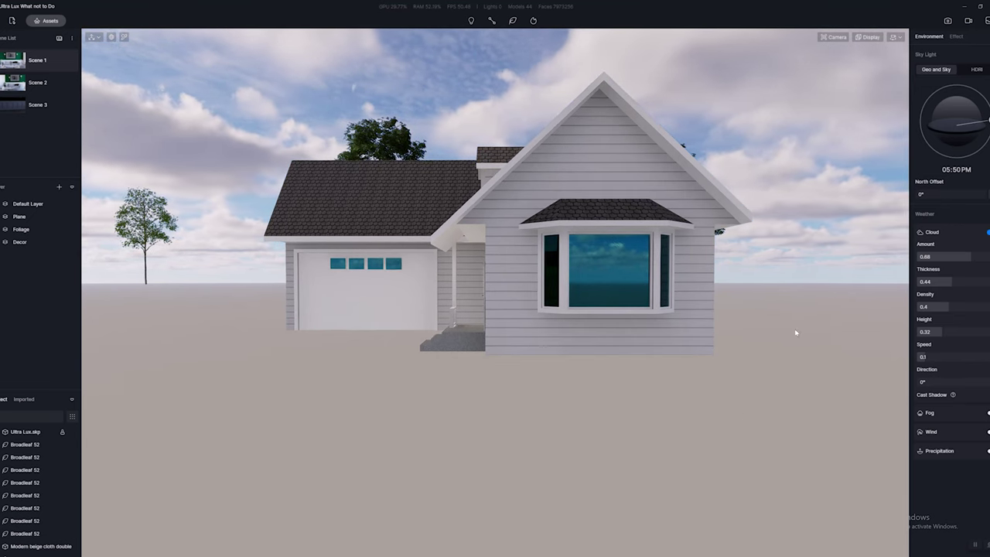
# Step: Switch the sky light back to the HDRI Evening Glow sky and view the house from a lower angle
pyautogui.click(975, 70)
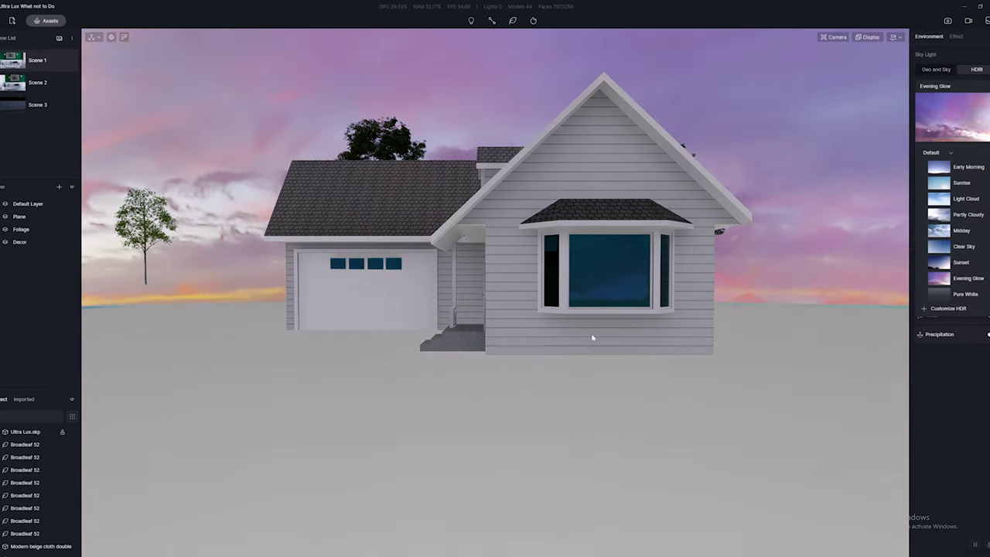
pyautogui.moveTo(592, 338); pyautogui.dragTo(599, 260, button='right')
pyautogui.scroll(-4, 599, 261)
pyautogui.scroll(1, 600, 261)
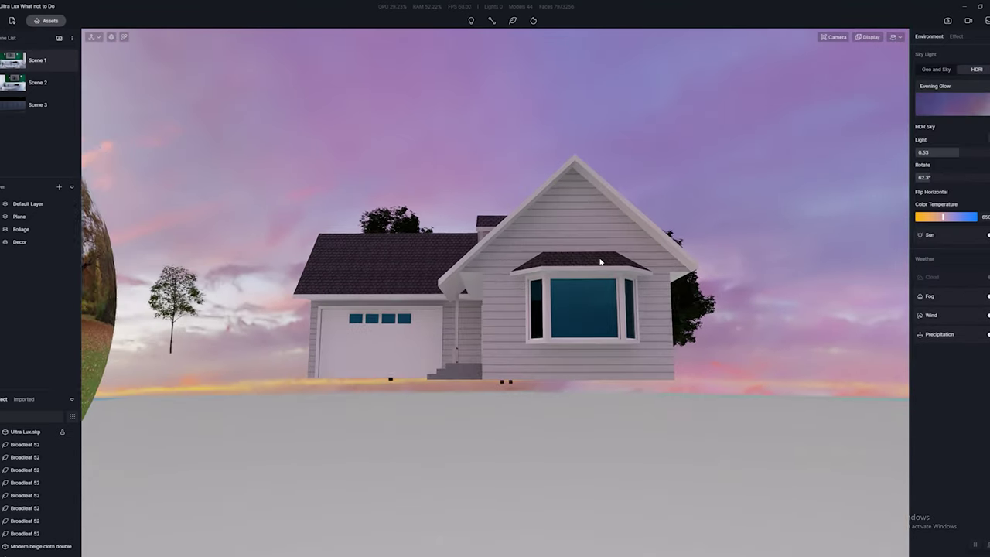
pyautogui.scroll(2, 600, 262)
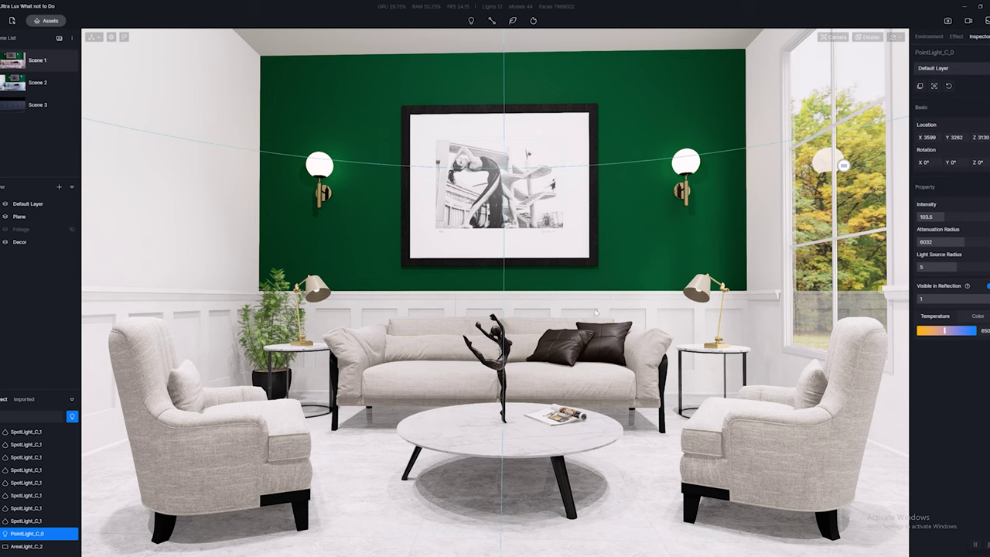
# Step: Select the three area lights placed at the tall windows of the green-walled living room
pyautogui.moveTo(596, 312); pyautogui.dragTo(615, 284, button='right')
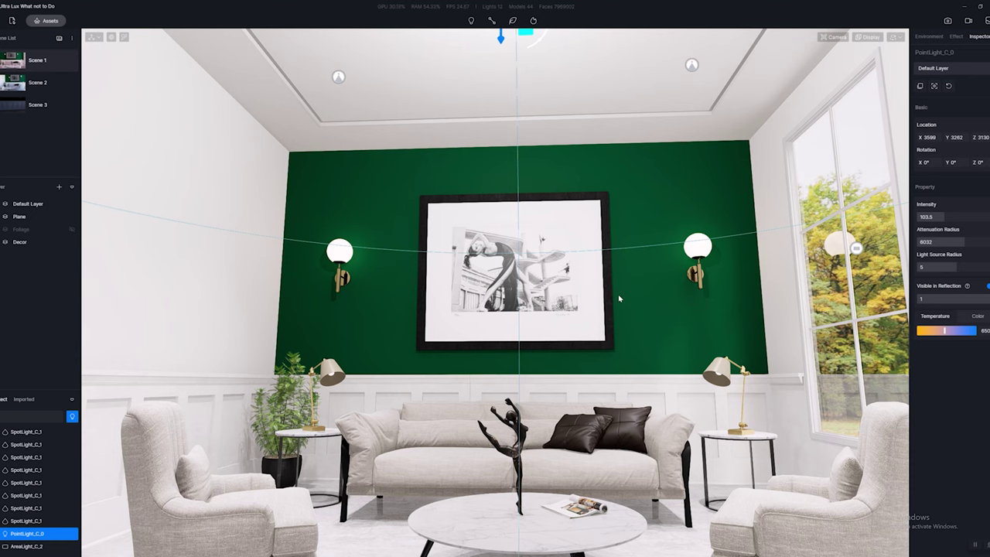
pyautogui.moveTo(626, 294); pyautogui.dragTo(594, 338, button='right')
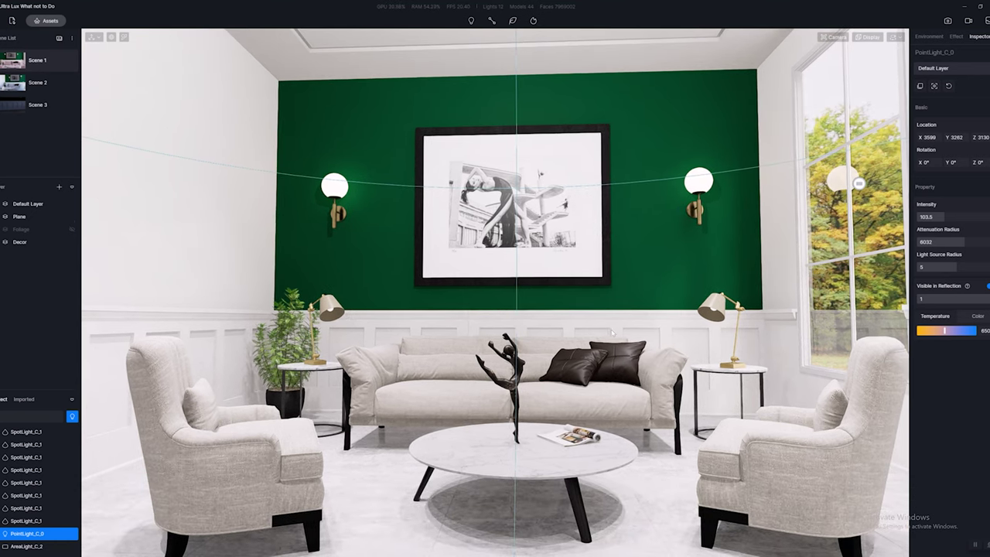
pyautogui.moveTo(612, 303); pyautogui.dragTo(644, 206, button='right')
pyautogui.press('d')
pyautogui.press('a')
pyautogui.press('a')
pyautogui.press('w')
pyautogui.press('s')
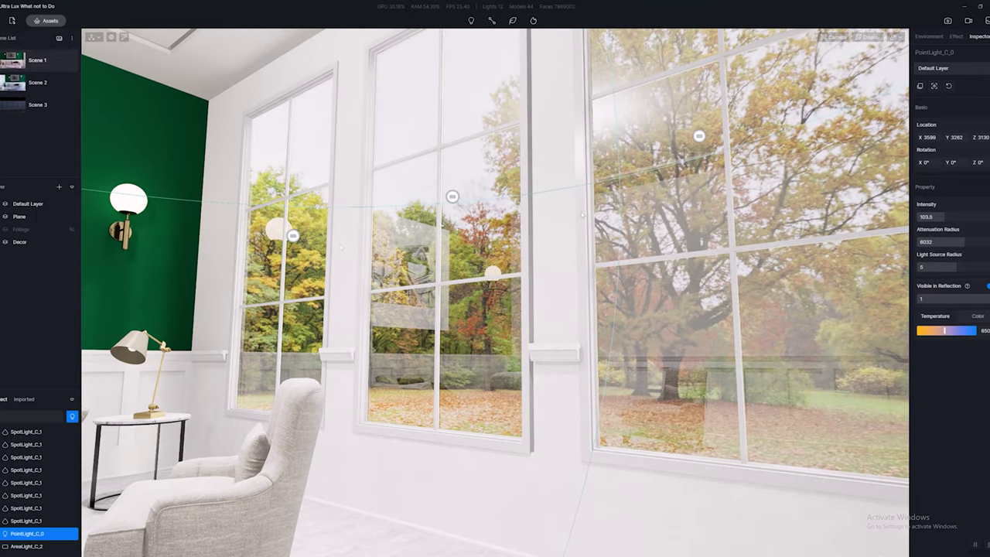
pyautogui.click(293, 237)
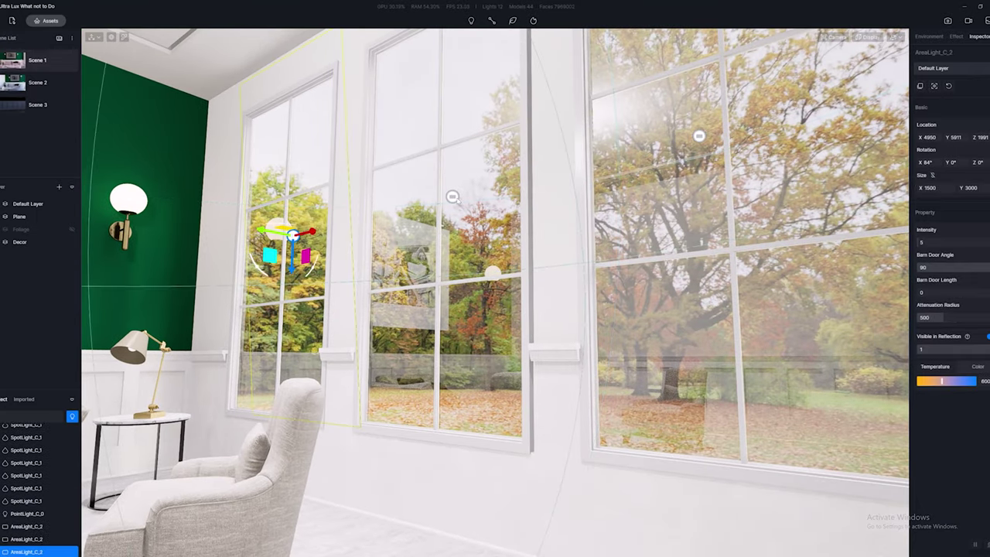
pyautogui.keyDown('ctrl'); pyautogui.click(454, 198); pyautogui.keyUp('ctrl')
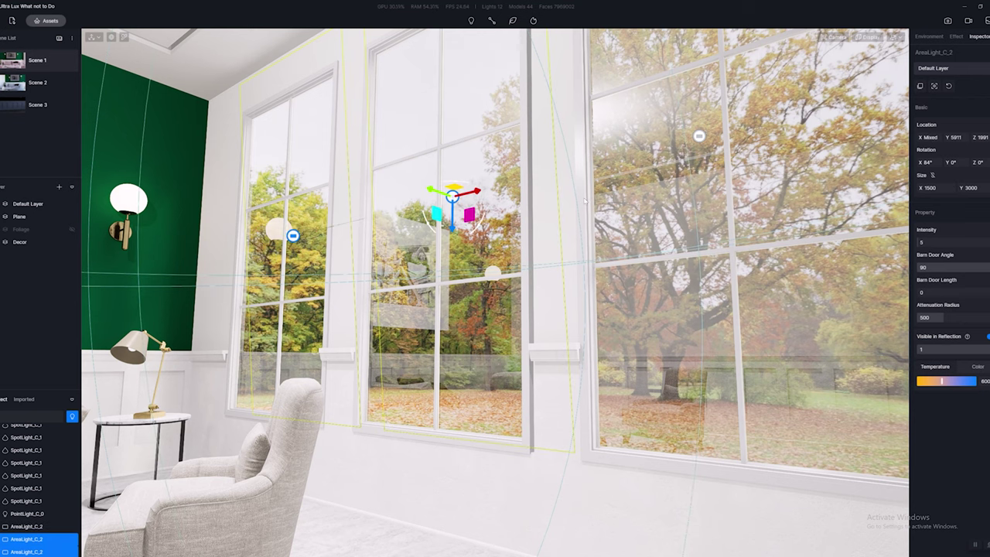
pyautogui.keyDown('ctrl'); pyautogui.click(703, 136); pyautogui.keyUp('ctrl')
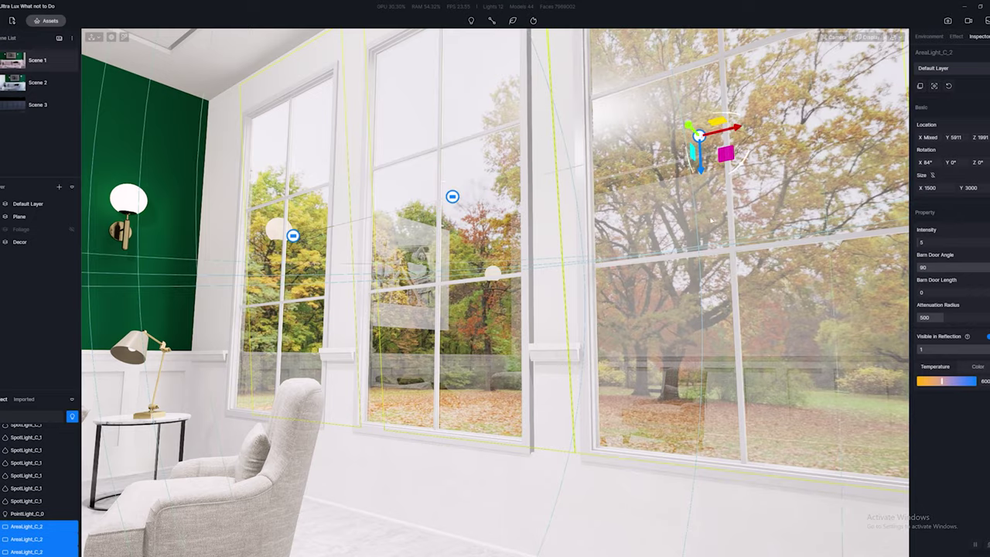
# Step: Examine the room with the window area lights selected, then check the environment and post-processing settings
pyautogui.moveTo(703, 136); pyautogui.dragTo(390, 249, button='right')
pyautogui.press('a')
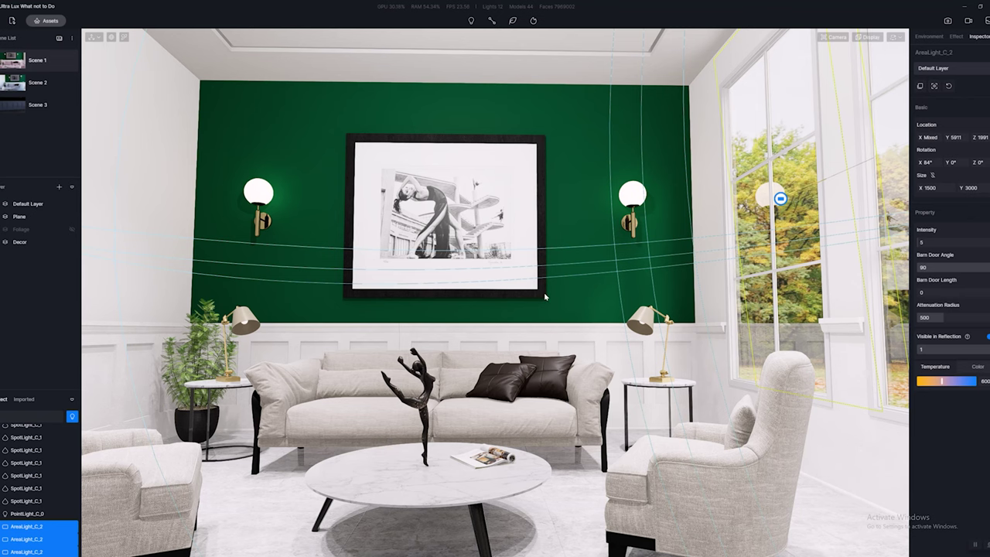
pyautogui.moveTo(616, 330); pyautogui.dragTo(740, 365, button='right')
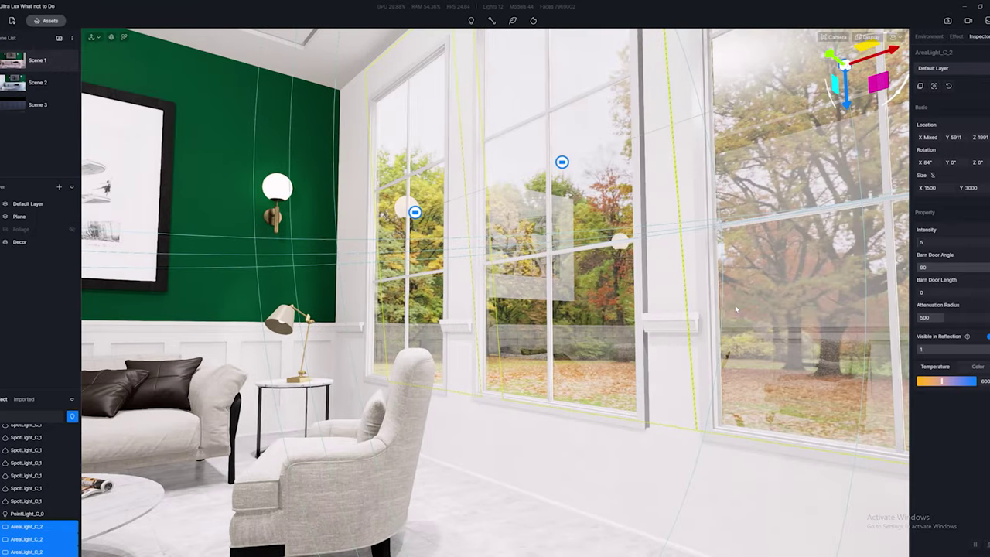
pyautogui.press('d')
pyautogui.press('d')
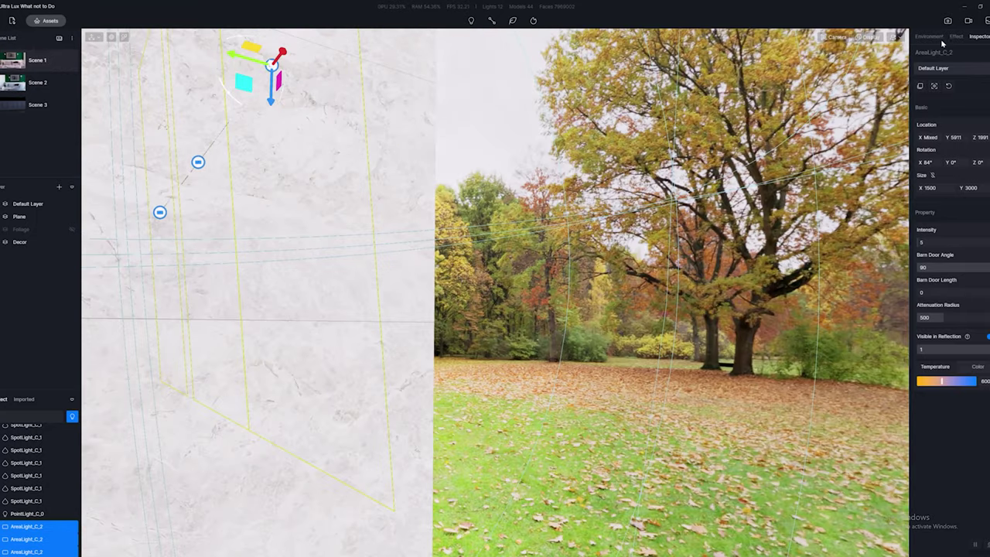
pyautogui.click(932, 37)
pyautogui.click(957, 36)
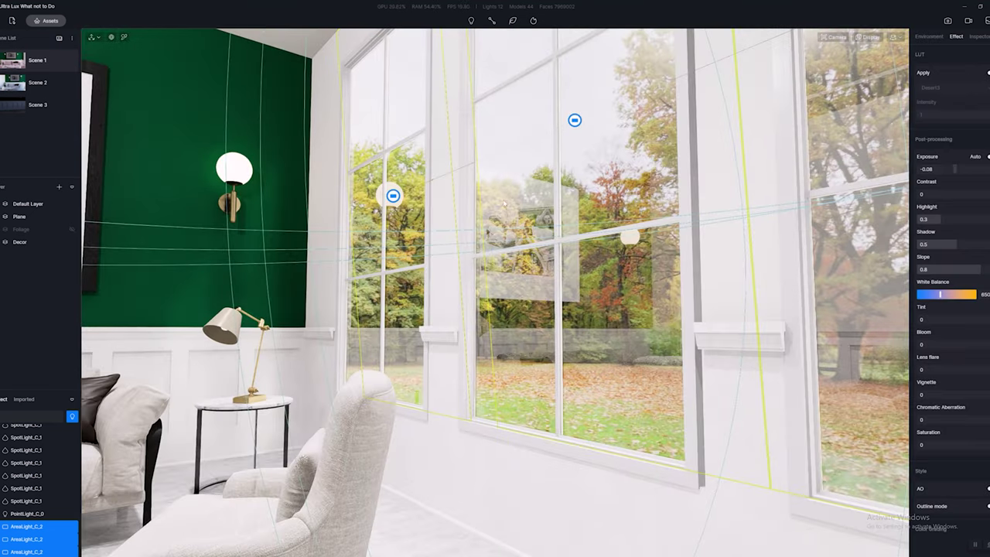
pyautogui.moveTo(504, 204); pyautogui.dragTo(464, 93, button='right')
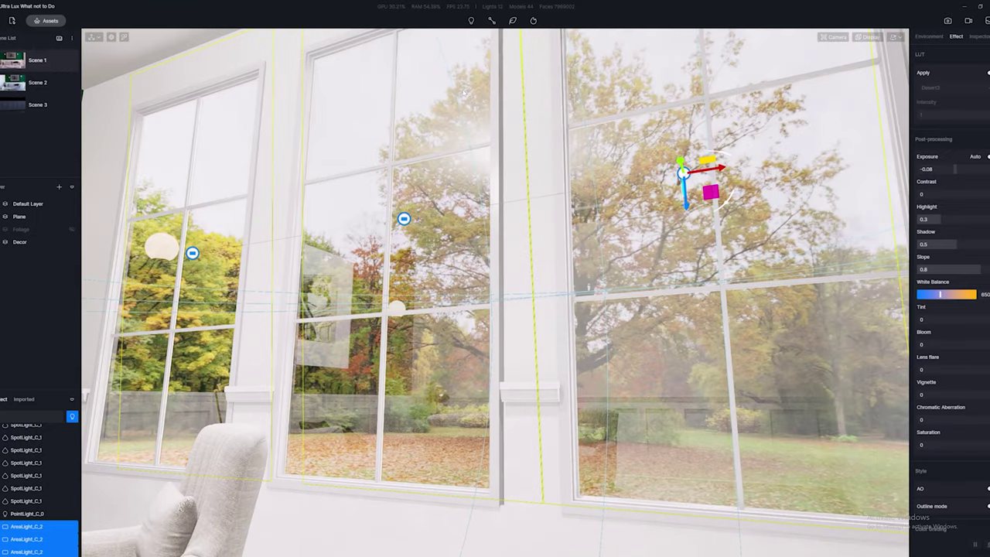
# Step: Check the available light types, then reselect the three window area lights and view the seating area
pyautogui.click(472, 21)
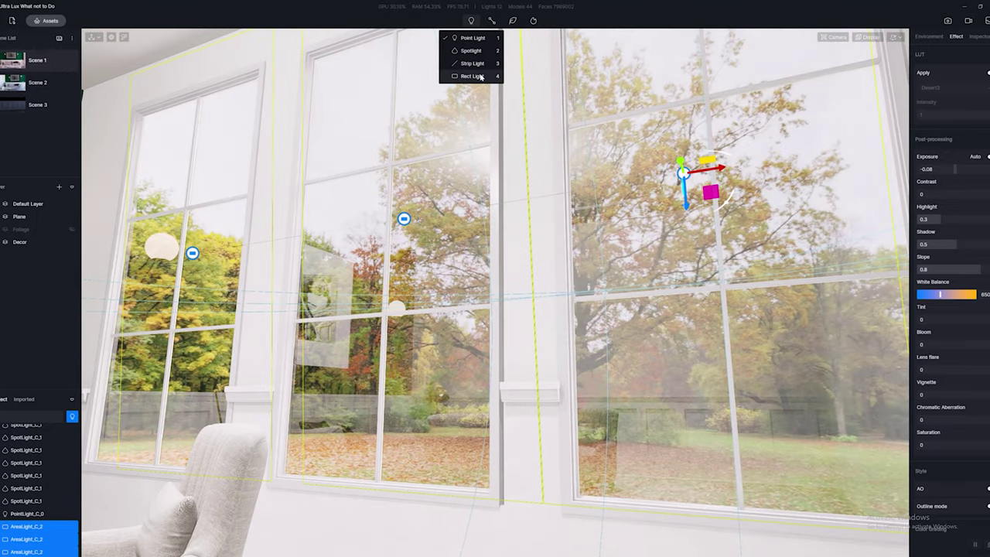
pyautogui.click(193, 253)
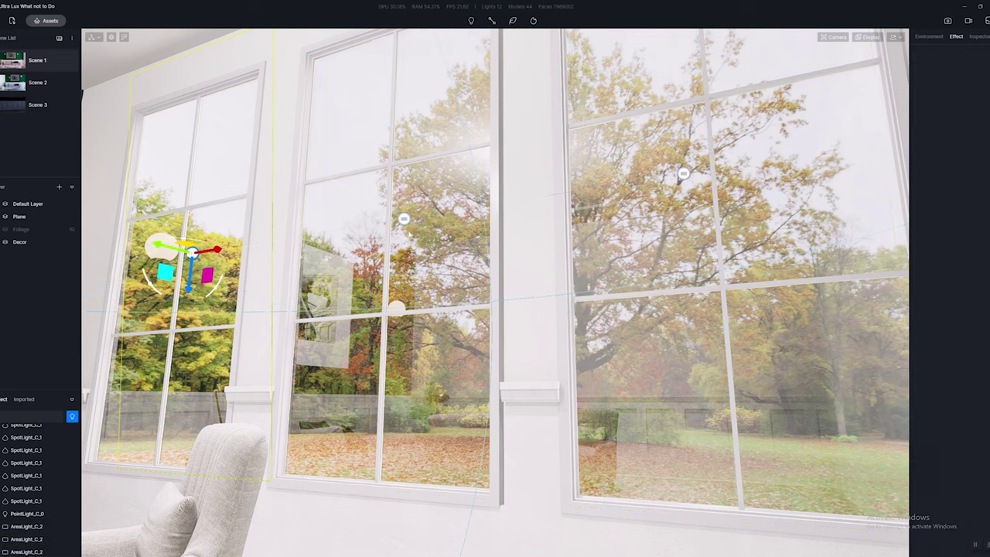
pyautogui.keyDown('ctrl'); pyautogui.click(404, 219); pyautogui.keyUp('ctrl')
pyautogui.keyDown('ctrl'); pyautogui.click(683, 173); pyautogui.keyUp('ctrl')
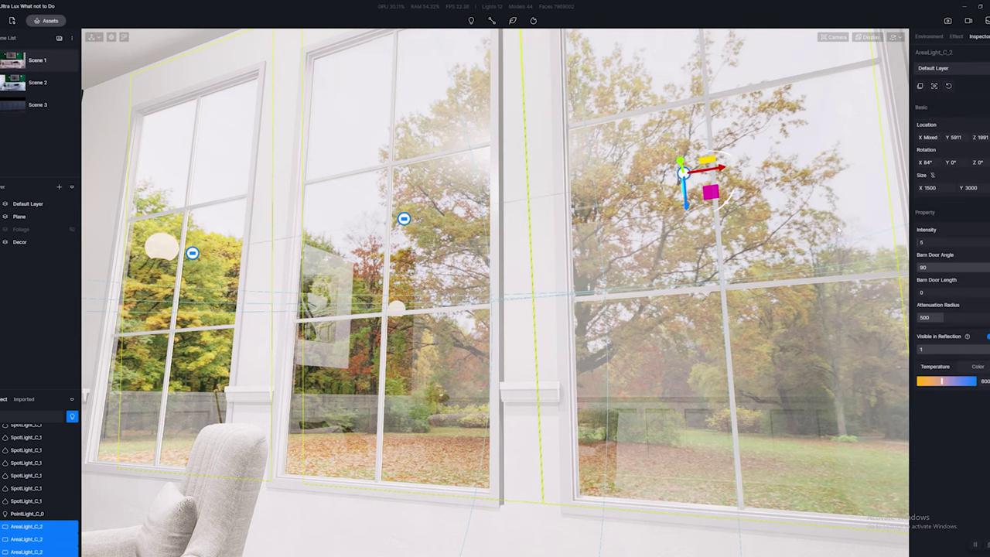
pyautogui.moveTo(757, 266); pyautogui.dragTo(412, 332, button='right')
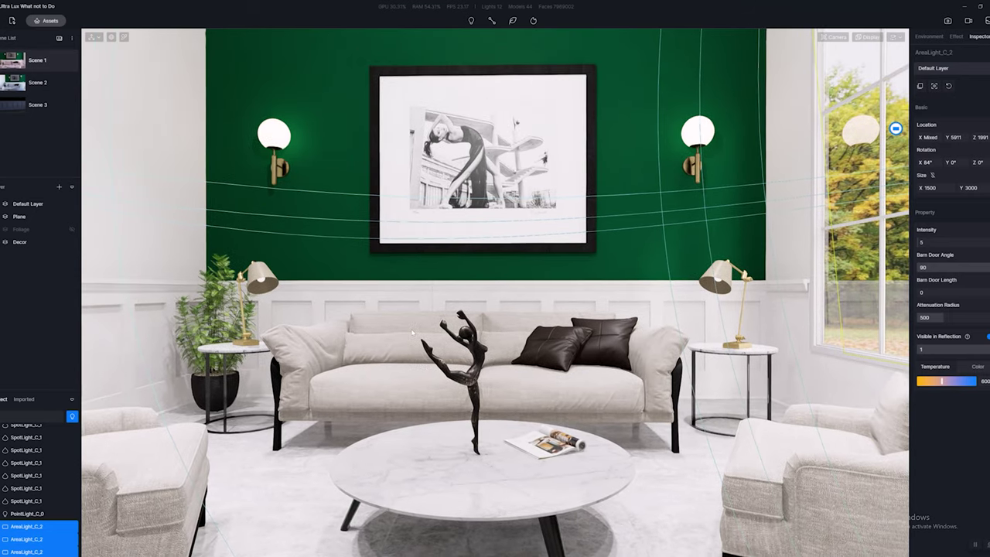
# Step: Examine the spotlight layout on the ceiling, select one spotlight, and inspect the lighting on the furniture and floor
pyautogui.moveTo(474, 354); pyautogui.dragTo(479, 123, button='right')
pyautogui.moveTo(502, 242); pyautogui.dragTo(511, 168, button='right')
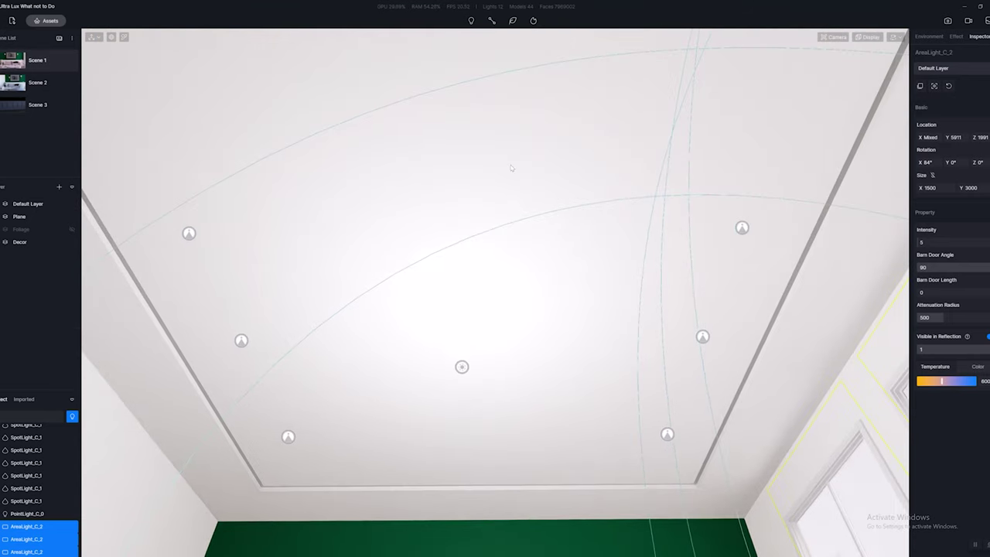
pyautogui.scroll(-3, 511, 168)
pyautogui.moveTo(548, 263); pyautogui.dragTo(544, 217, button='right')
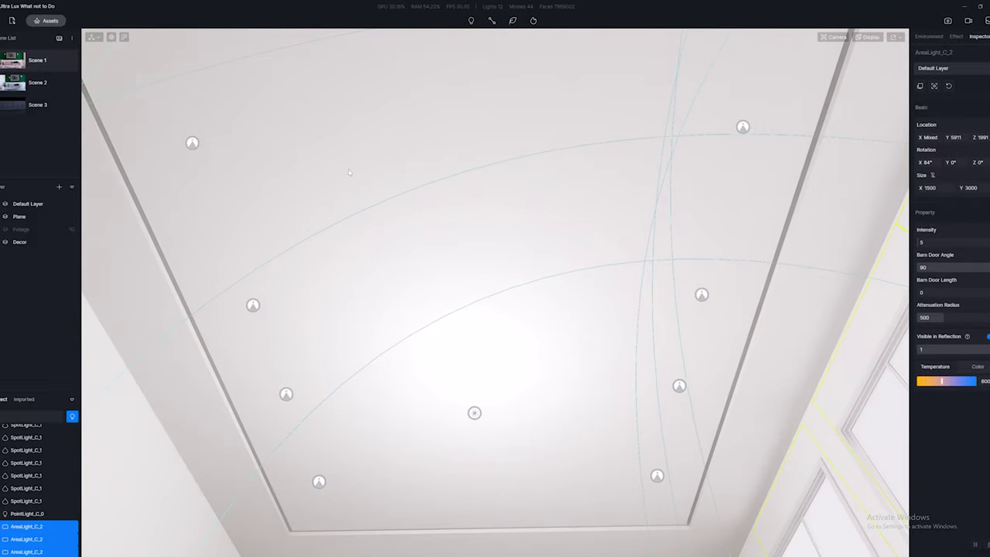
pyautogui.click(192, 144)
pyautogui.moveTo(409, 184); pyautogui.dragTo(412, 217, button='right')
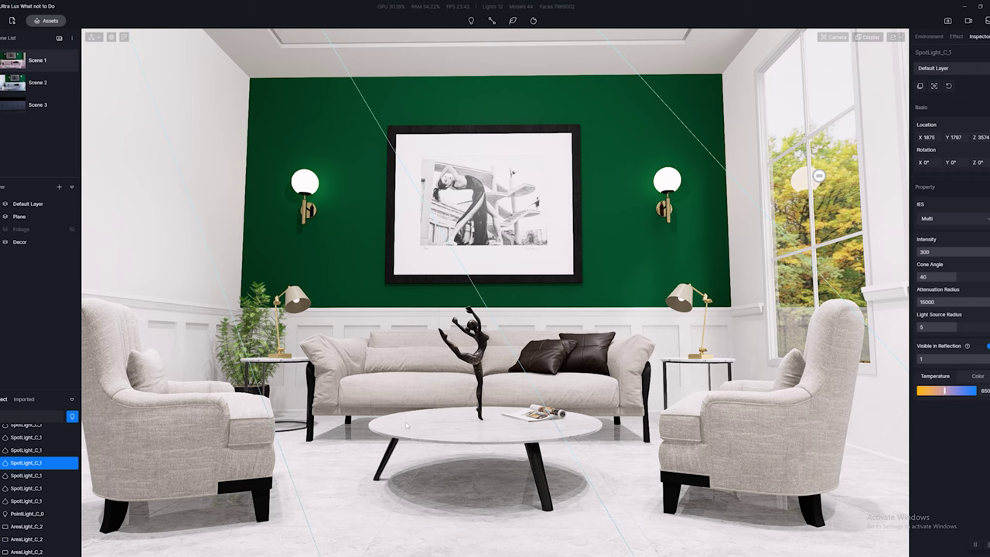
pyautogui.moveTo(482, 434); pyautogui.dragTo(432, 449, button='right')
pyautogui.scroll(2, 432, 449)
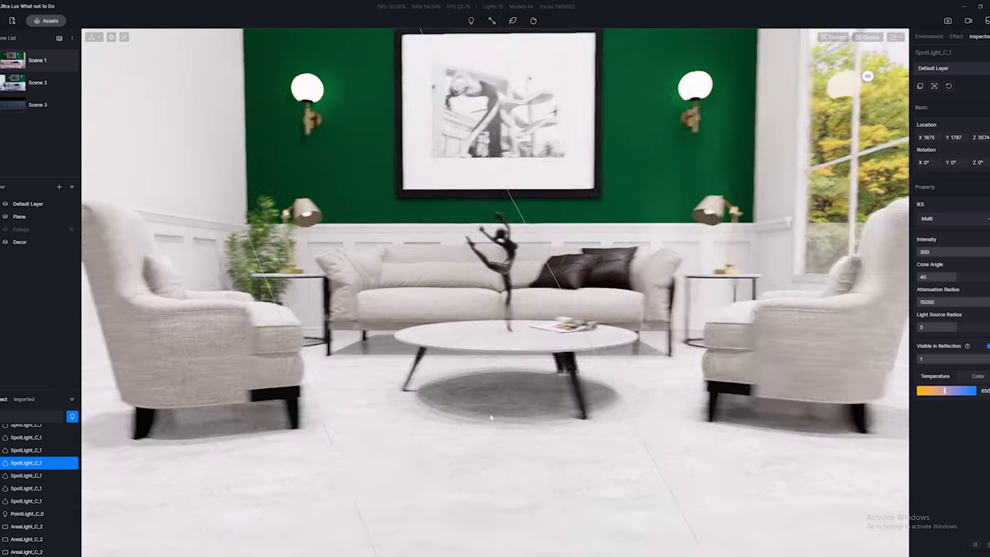
pyautogui.scroll(-4, 510, 394)
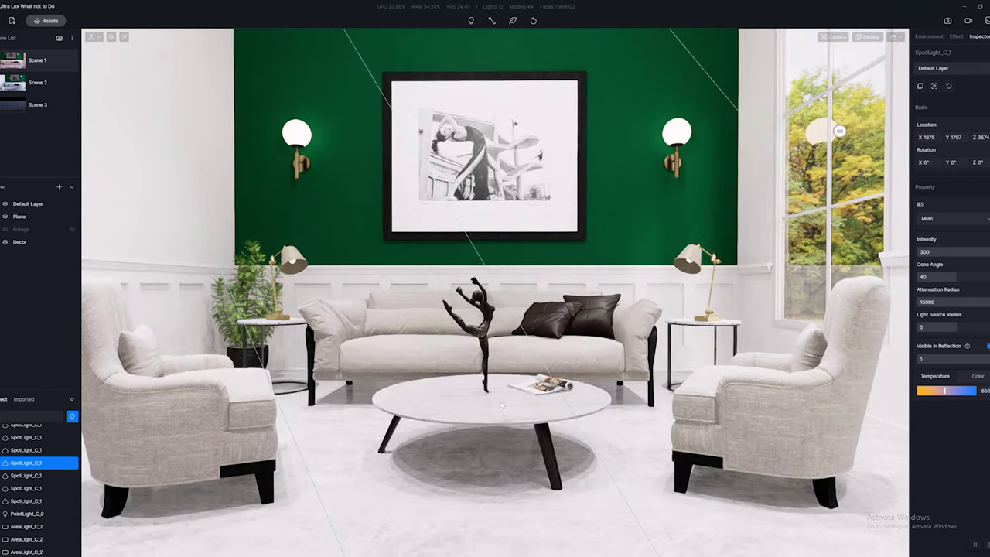
# Step: Delete the opposite pair of ceiling spotlights in the third row from the green wall
pyautogui.moveTo(511, 395); pyautogui.dragTo(478, 165, button='right')
pyautogui.scroll(-4, 487, 351)
pyautogui.scroll(3, 485, 337)
pyautogui.click(310, 148)
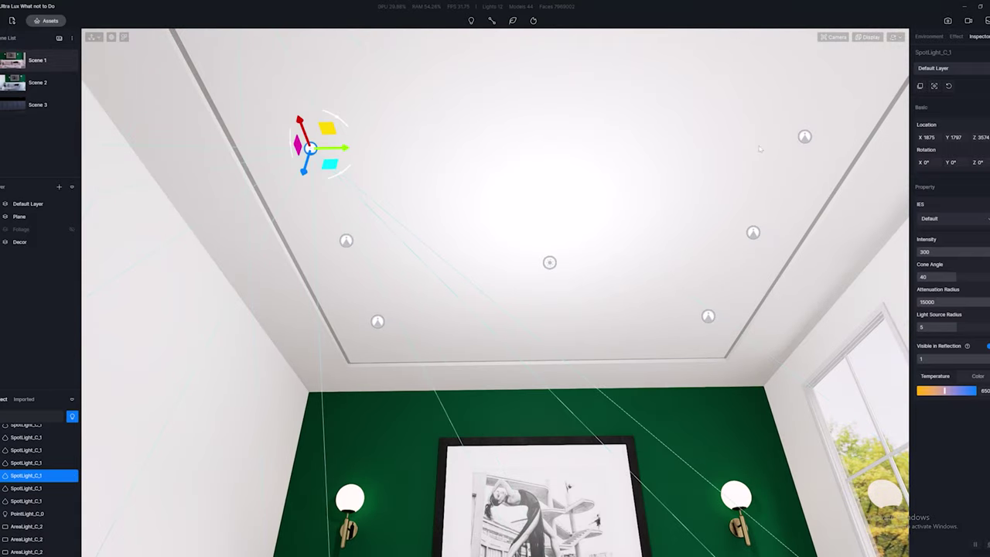
pyautogui.keyDown('ctrl'); pyautogui.click(805, 137); pyautogui.keyUp('ctrl')
pyautogui.press('Delete')
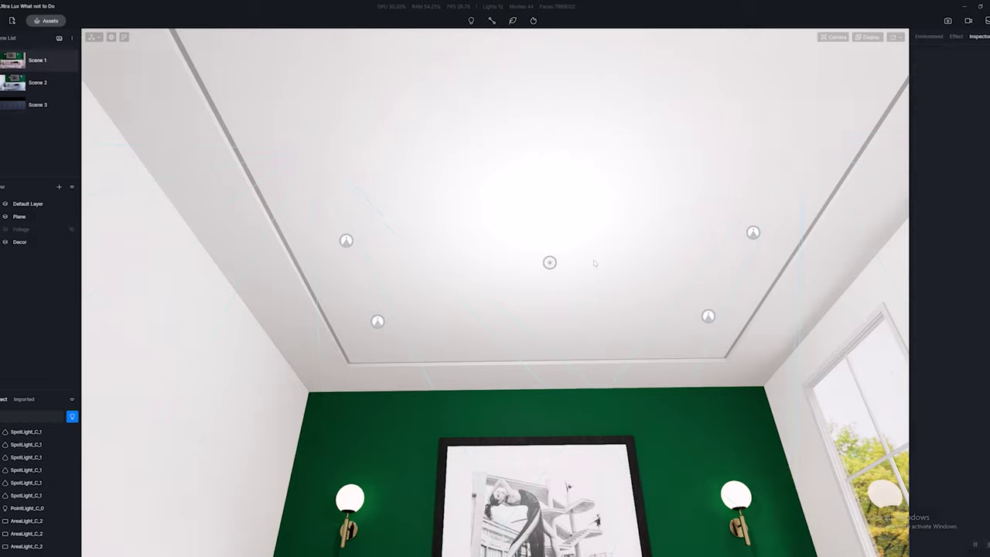
# Step: Delete the remaining pair of ceiling spotlights farthest from the green wall
pyautogui.moveTo(511, 294); pyautogui.dragTo(488, 153, button='right')
pyautogui.click(275, 155)
pyautogui.moveTo(274, 155); pyautogui.dragTo(722, 327, button='right')
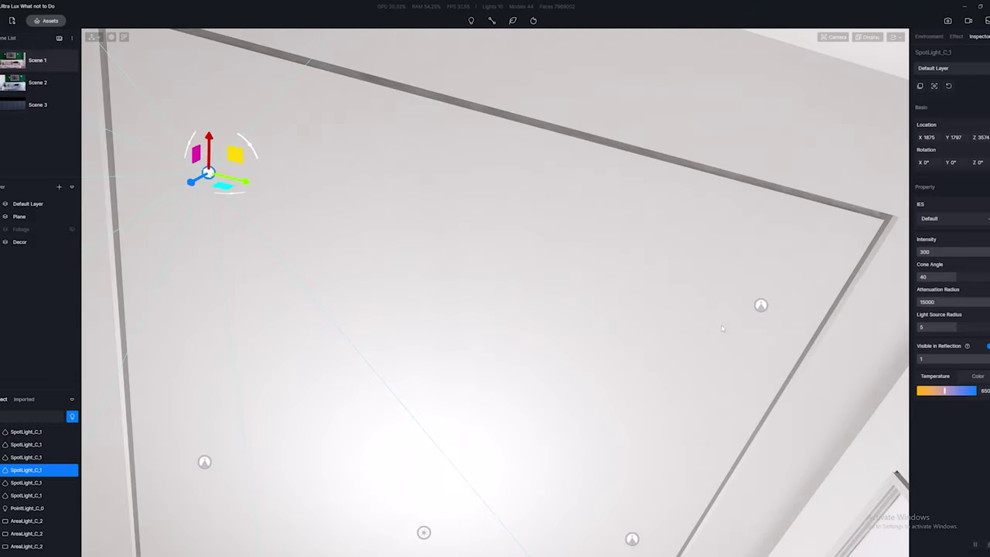
pyautogui.click(761, 306)
pyautogui.press('Delete')
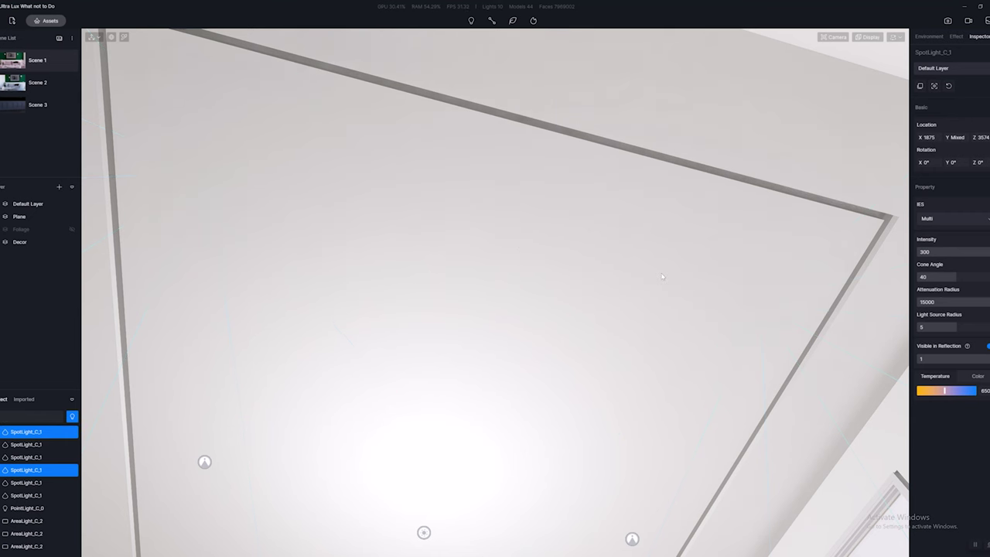
pyautogui.moveTo(568, 396); pyautogui.dragTo(553, 341, button='right')
pyautogui.moveTo(661, 300); pyautogui.dragTo(646, 450, button='right')
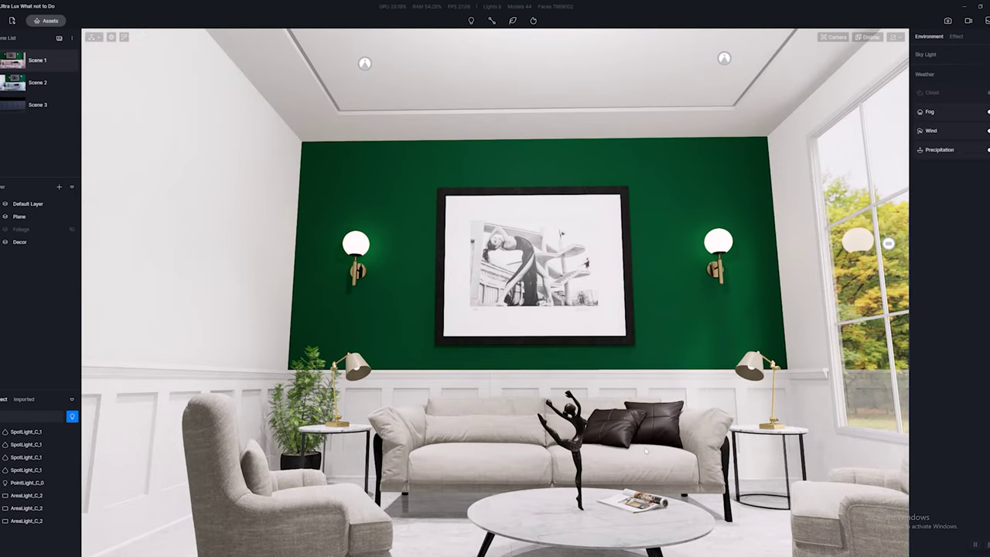
# Step: Select the four remaining ceiling spotlights together and lower their intensity to 30
pyautogui.moveTo(576, 380); pyautogui.dragTo(355, 175, button='right')
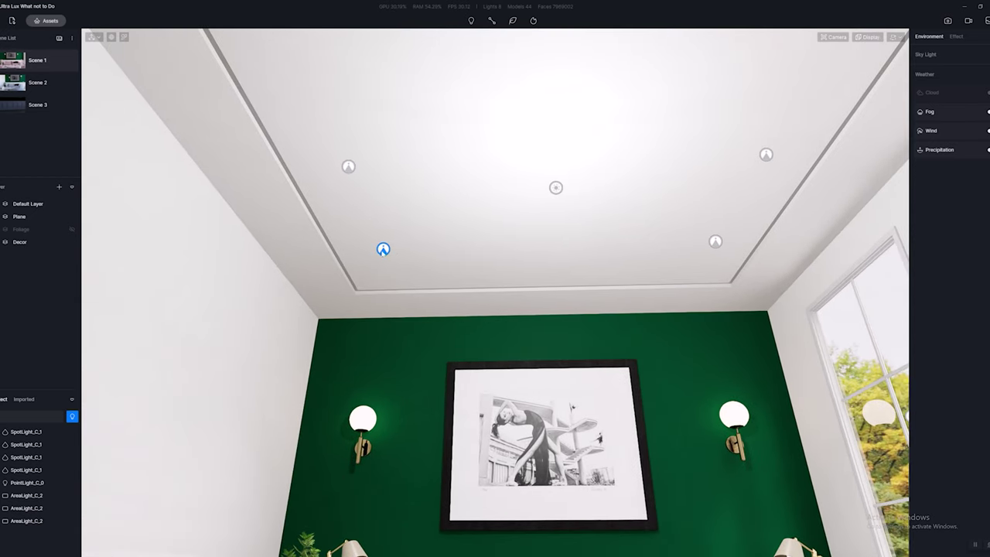
pyautogui.click(348, 166)
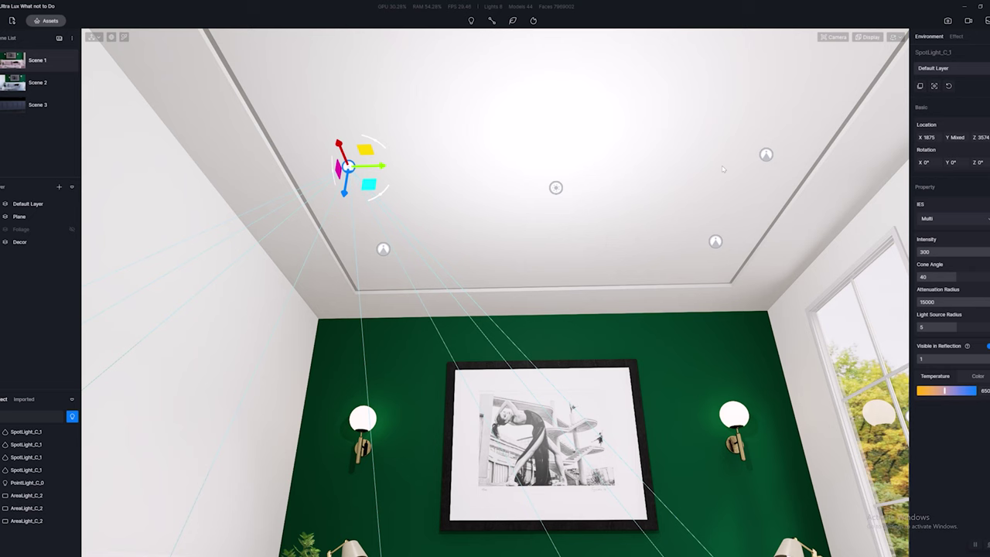
pyautogui.keyDown('ctrl'); pyautogui.click(765, 154); pyautogui.keyUp('ctrl')
pyautogui.keyDown('ctrl'); pyautogui.click(715, 241); pyautogui.keyUp('ctrl')
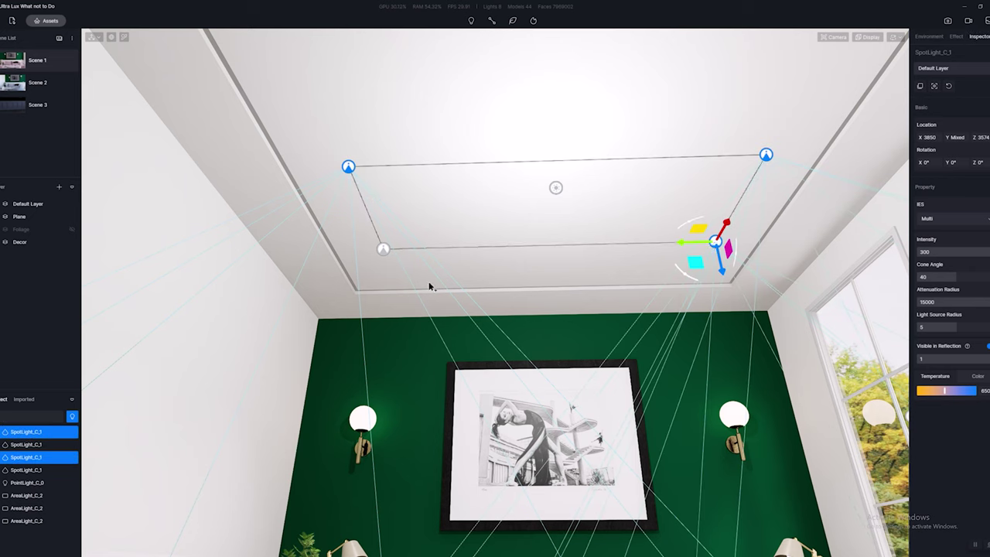
pyautogui.keyDown('ctrl'); pyautogui.click(383, 248); pyautogui.keyUp('ctrl')
pyautogui.moveTo(977, 252); pyautogui.dragTo(924, 252)
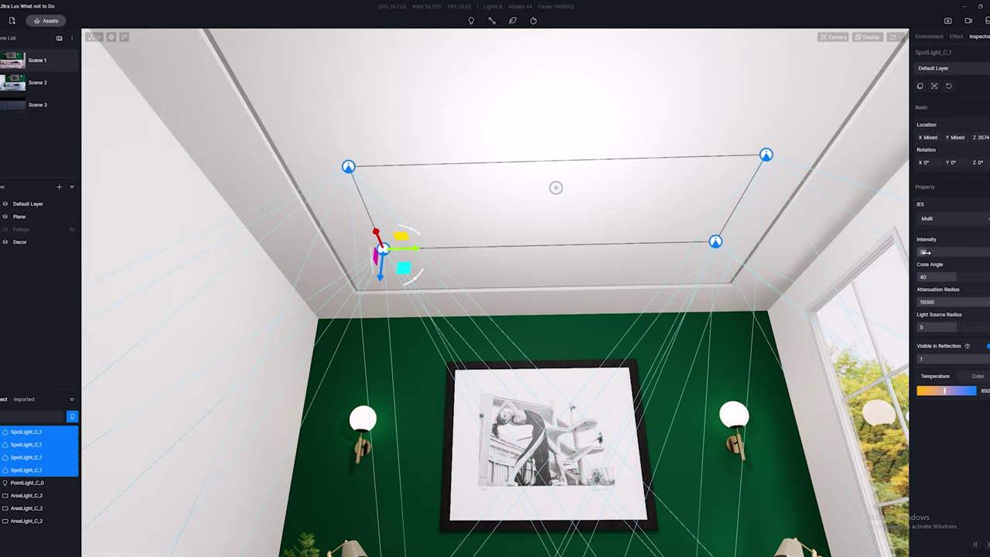
# Step: Return to the Scene 1 view and reduce the four selected spotlights' intensity to 0
pyautogui.moveTo(714, 491); pyautogui.dragTo(657, 325, button='right')
pyautogui.scroll(-4, 656, 323)
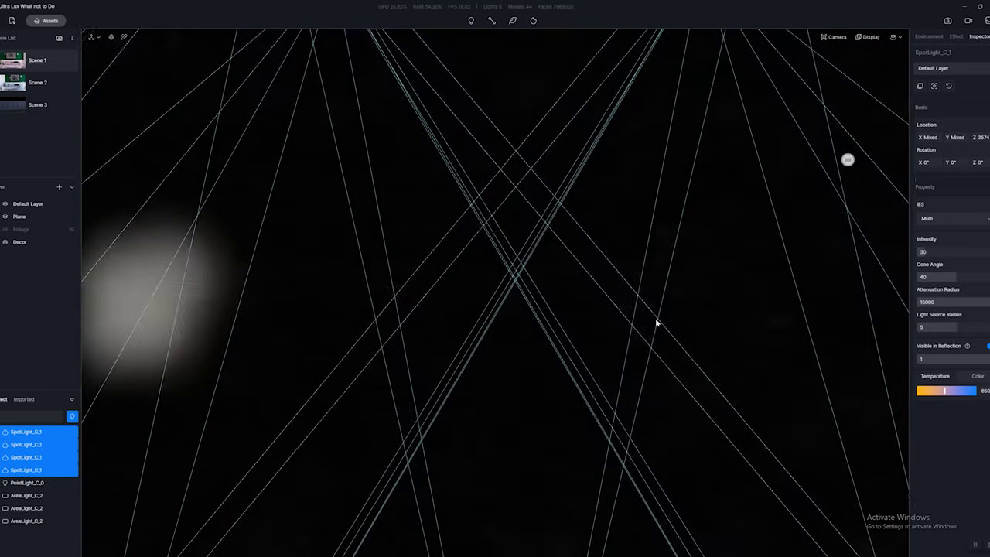
pyautogui.scroll(2, 655, 318)
pyautogui.click(17, 60)
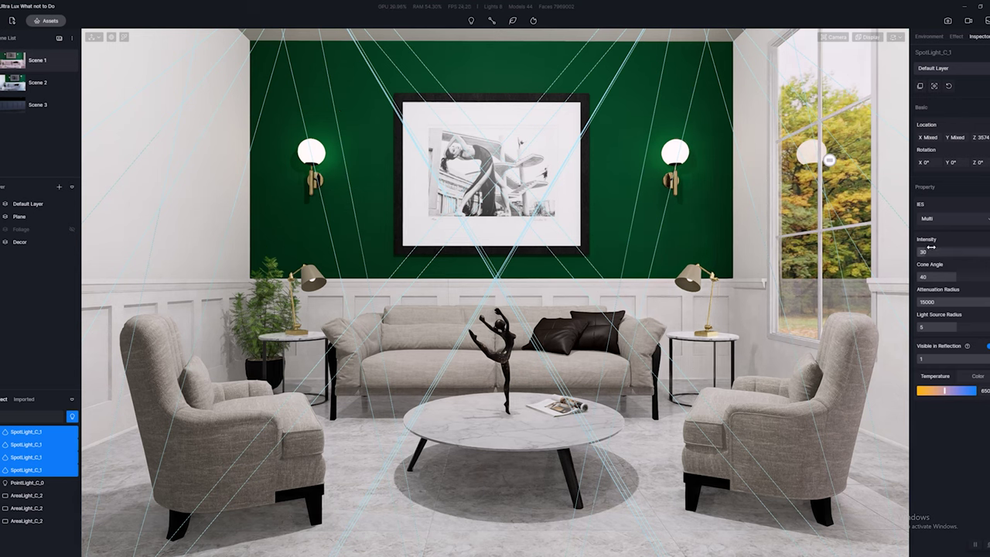
pyautogui.moveTo(928, 252); pyautogui.dragTo(910, 256)
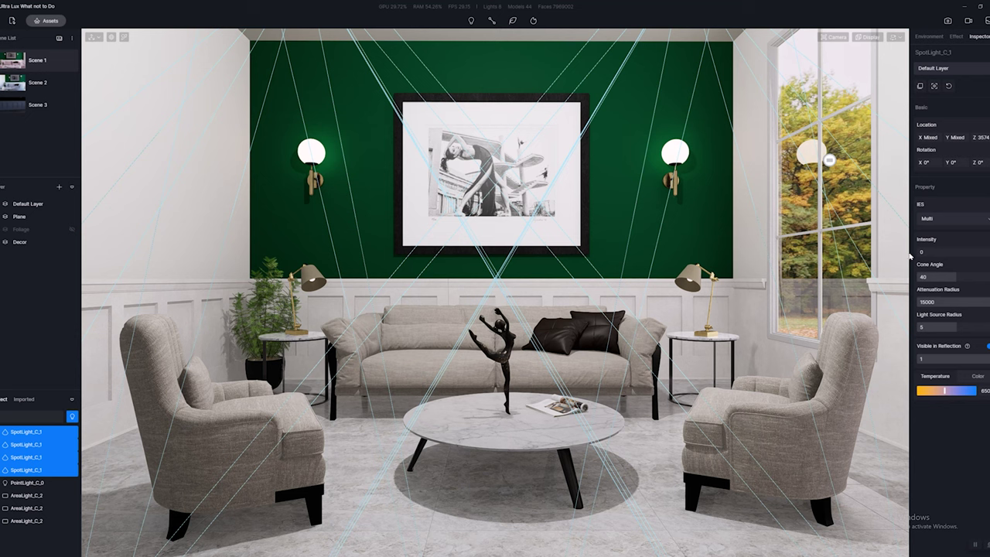
# Step: Raise the four selected ceiling spotlights' intensity to 34.5
pyautogui.moveTo(922, 253); pyautogui.dragTo(944, 260)
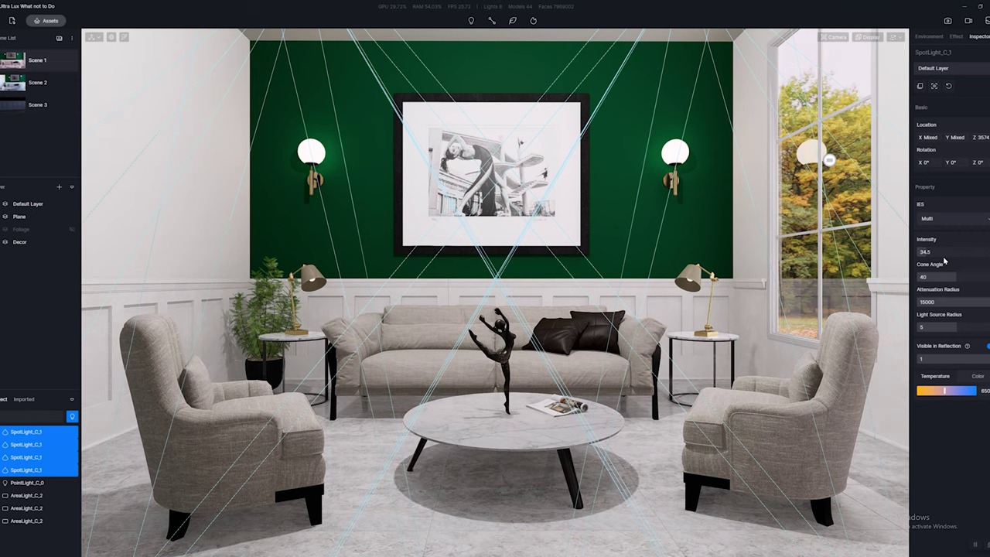
# Step: Select the point light at the ceiling's centre and change its light colour to pure red
pyautogui.moveTo(681, 303); pyautogui.dragTo(676, 101, button='right')
pyautogui.click(498, 120)
pyautogui.moveTo(552, 172); pyautogui.dragTo(544, 128, button='right')
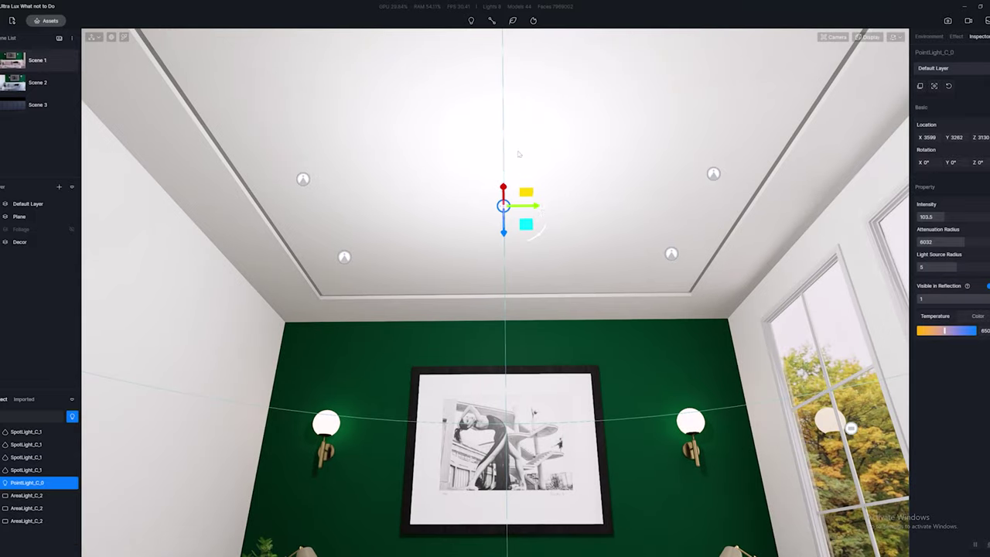
pyautogui.moveTo(545, 212); pyautogui.dragTo(552, 237, button='right')
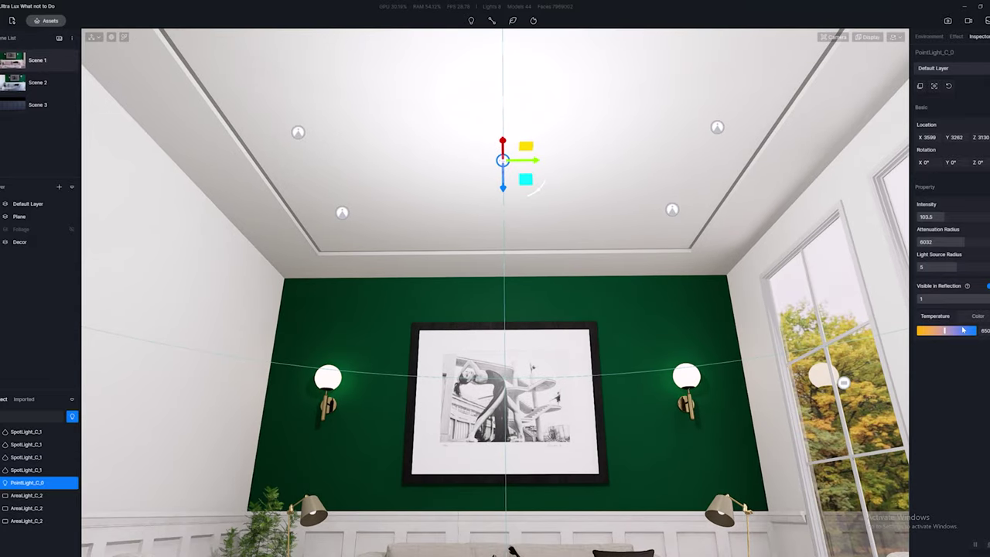
pyautogui.click(978, 315)
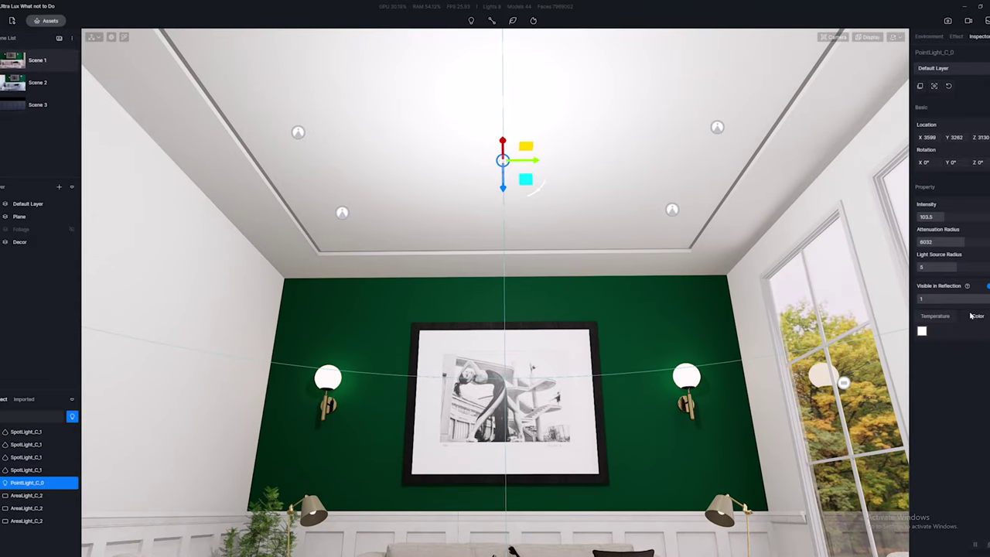
pyautogui.click(925, 331)
pyautogui.click(976, 411)
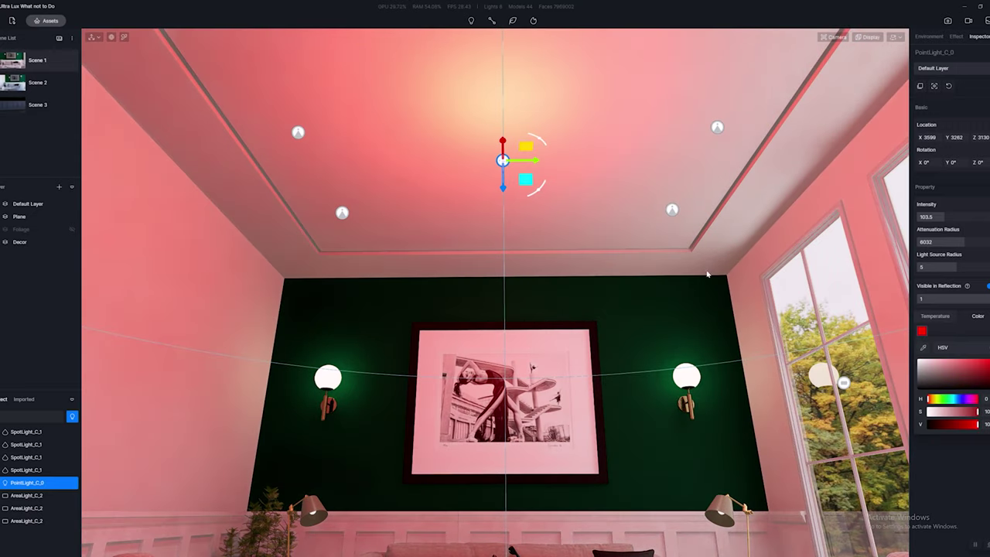
pyautogui.moveTo(706, 274); pyautogui.dragTo(705, 348, button='right')
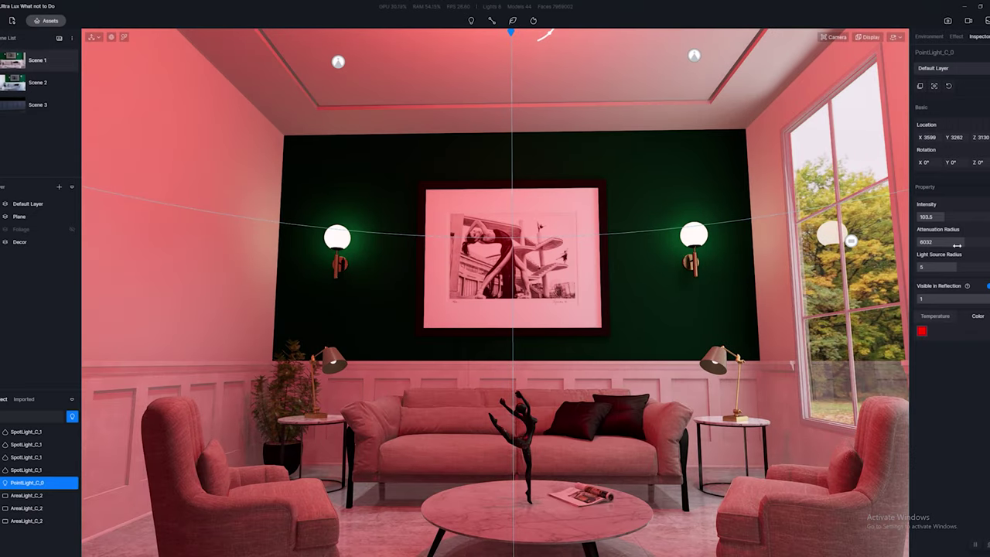
# Step: Reduce the red point light's attenuation radius to 3602 and move the light down to a Z location of about 2756
pyautogui.moveTo(962, 242)
pyautogui.mouseDown()
pyautogui.moveTo(909, 248)
pyautogui.moveTo(945, 249)
pyautogui.mouseUp()
pyautogui.press('f')
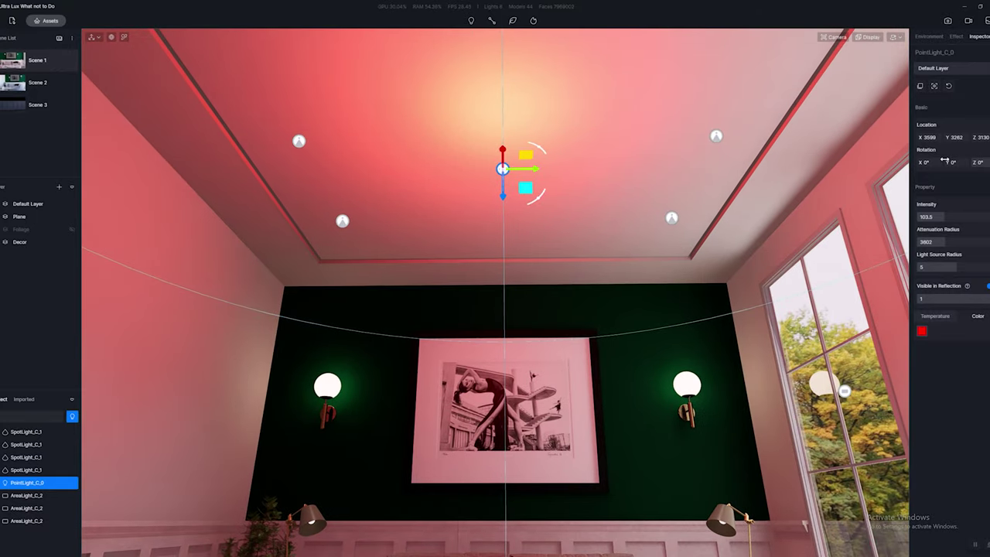
pyautogui.moveTo(508, 199); pyautogui.dragTo(485, 250)
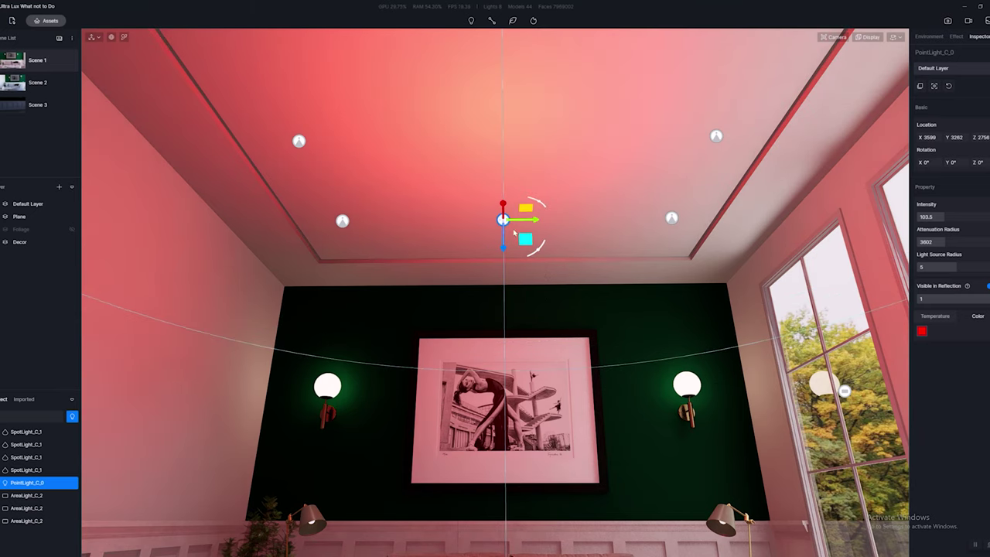
# Step: Delete the point light and place a rectangular area light near the centre of the ceiling
pyautogui.press('Delete')
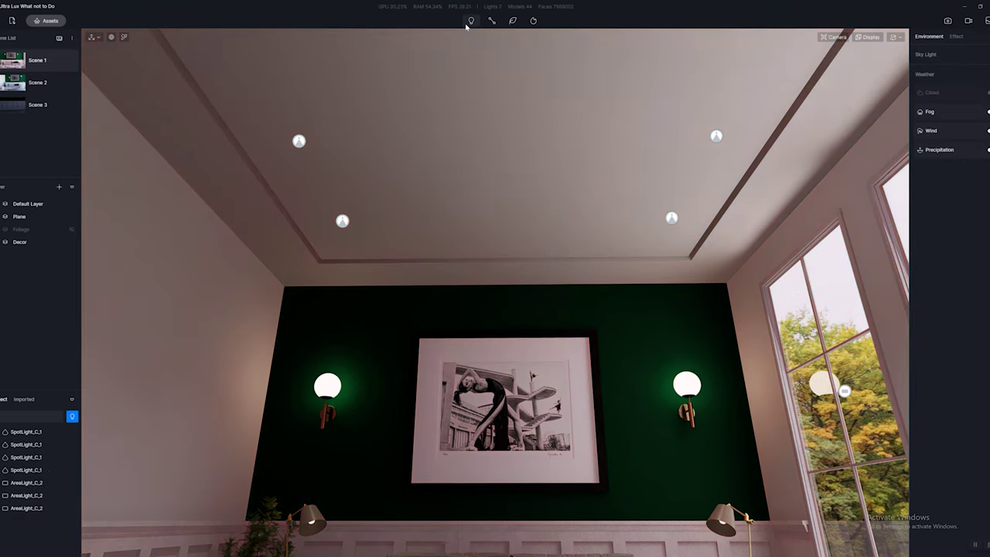
pyautogui.click(468, 24)
pyautogui.click(471, 77)
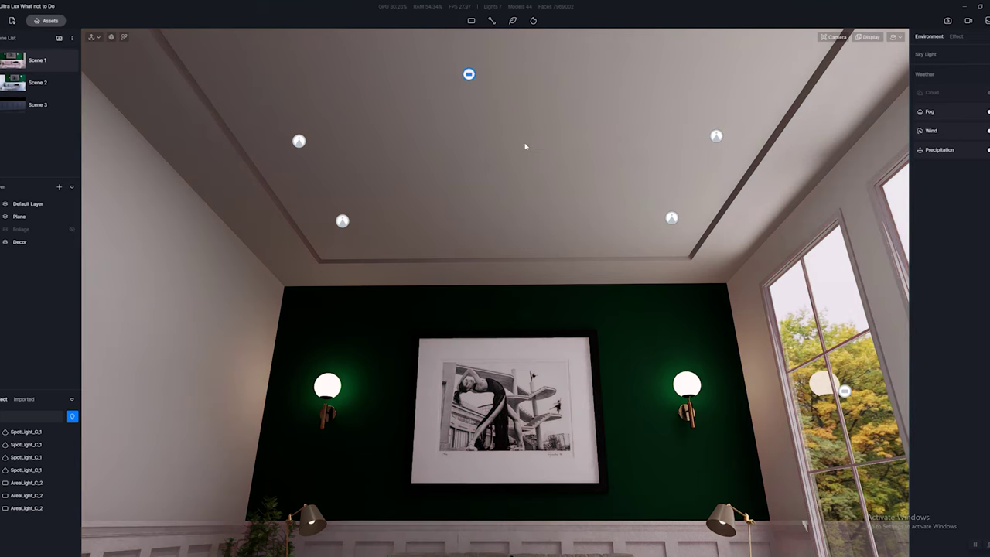
pyautogui.click(497, 109)
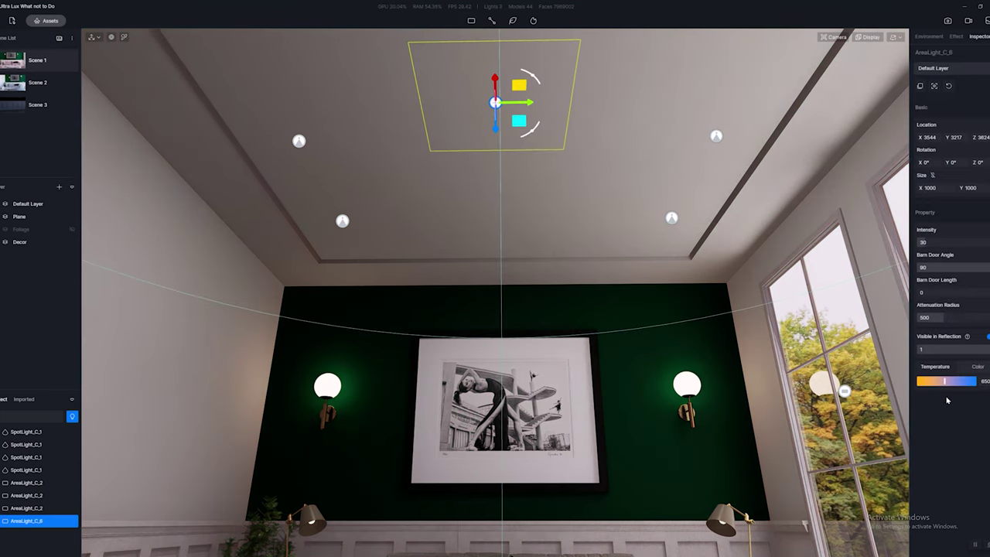
# Step: Change the new area light's colour to red and raise its intensity to 271.5
pyautogui.click(976, 366)
pyautogui.click(921, 381)
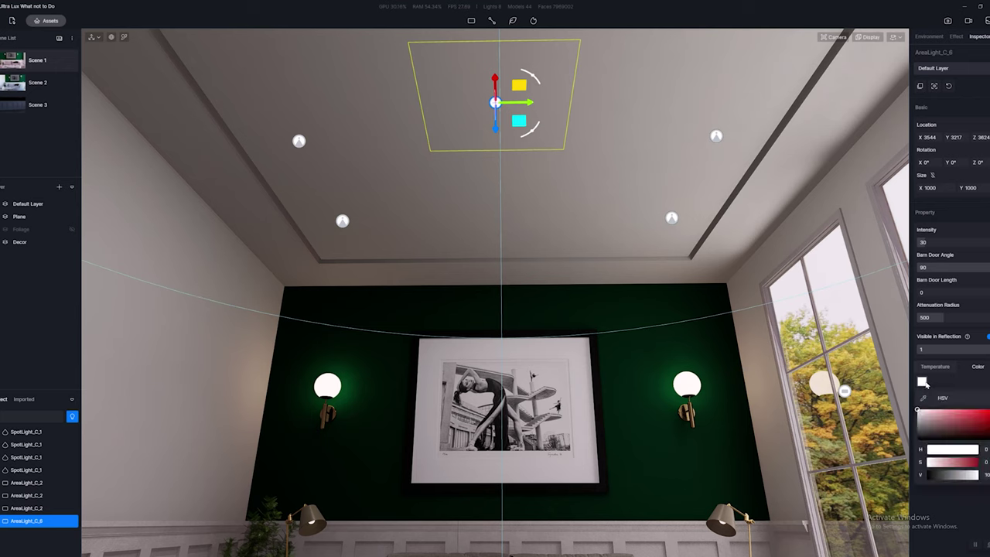
pyautogui.moveTo(924, 243); pyautogui.dragTo(989, 241)
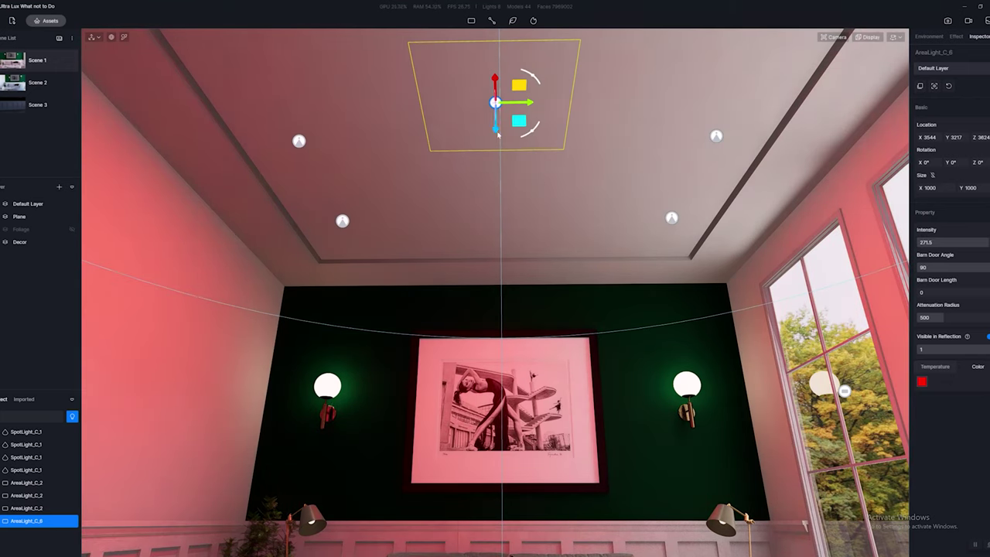
# Step: Lower the area light to a Z location of about 3541 and set its size to 6000 by 6000
pyautogui.moveTo(496, 131); pyautogui.dragTo(496, 141)
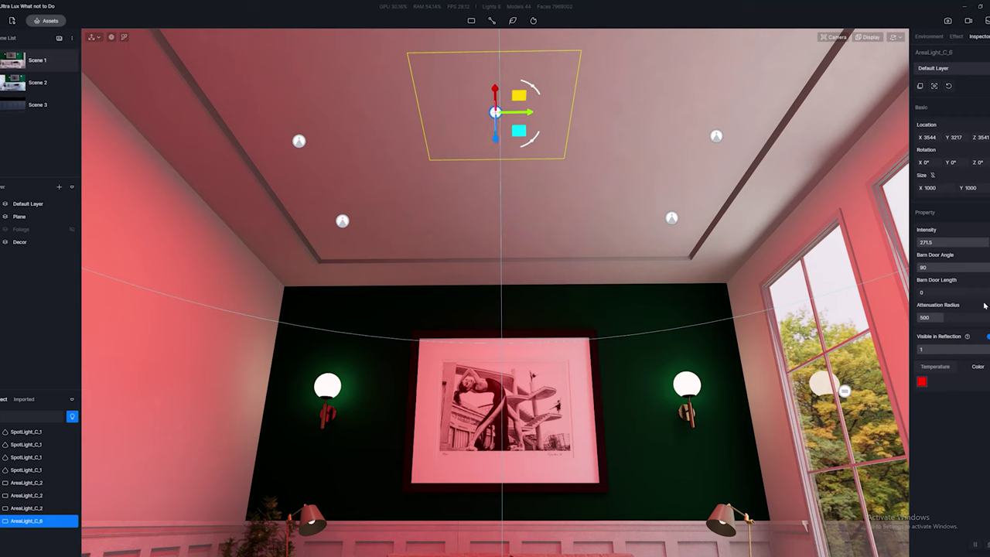
pyautogui.click(931, 187)
pyautogui.write('4')
pyautogui.press('Tab')
pyautogui.write('60')
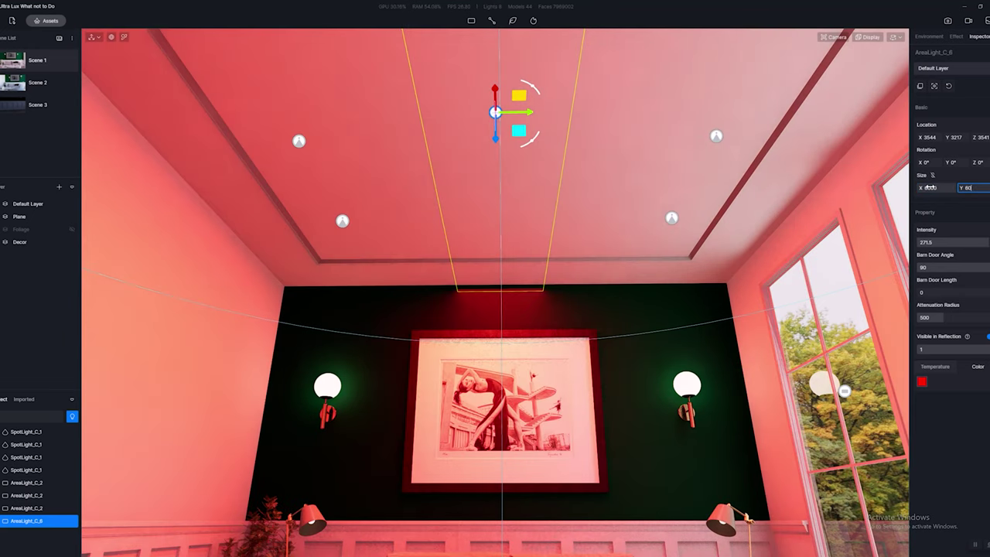
pyautogui.write('00')
pyautogui.press('Return')
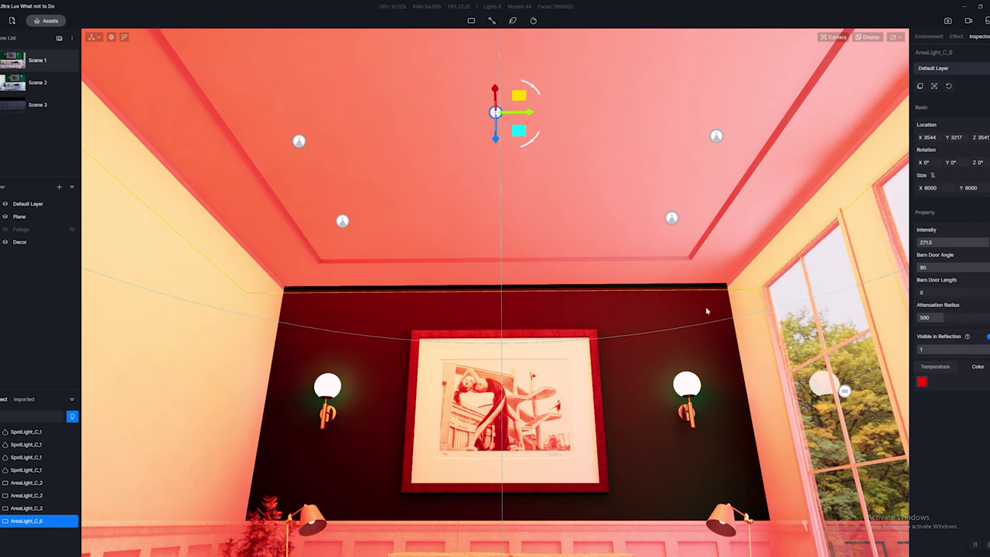
# Step: Set the ceiling area light's size to 5000 by 5000
pyautogui.click(942, 186)
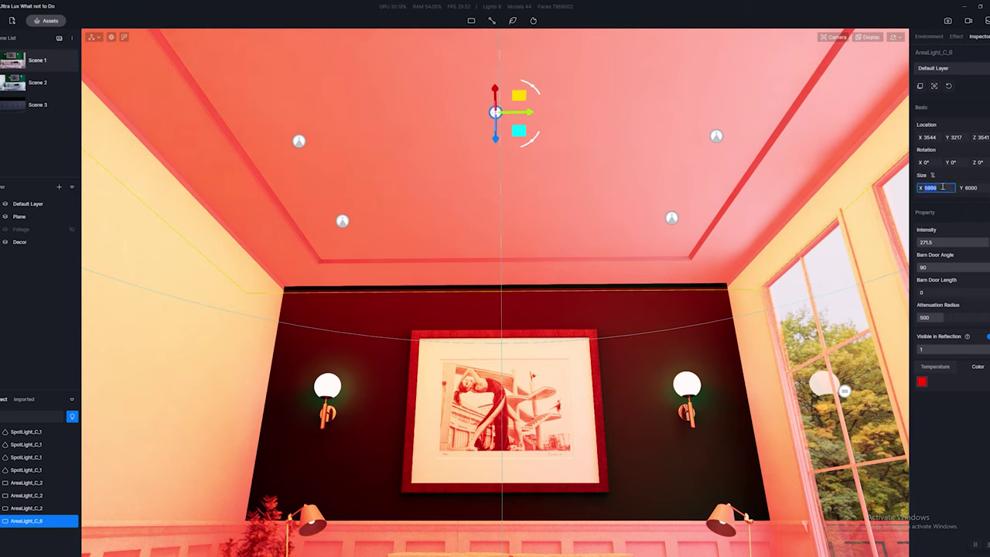
pyautogui.write('5000')
pyautogui.press('Tab')
pyautogui.write('500')
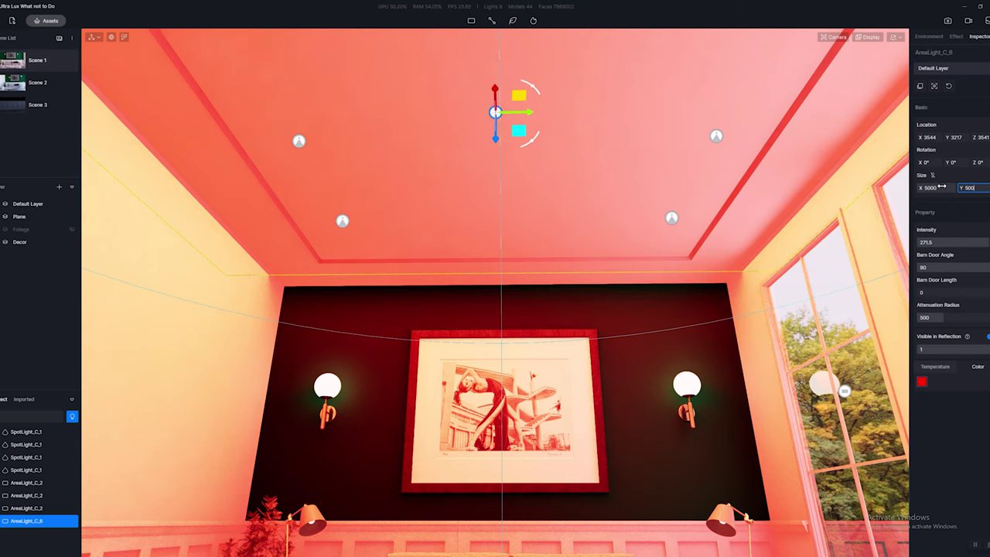
pyautogui.write('0')
pyautogui.press('Return')
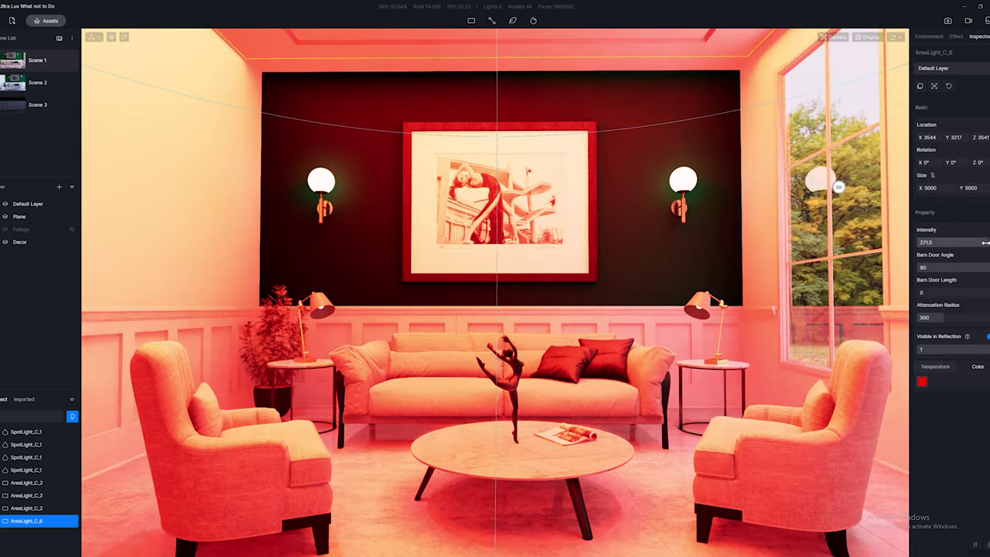
# Step: Reduce the area light's intensity to 9 and switch it from colour to a warm white temperature of about 5100 K
pyautogui.moveTo(985, 244); pyautogui.dragTo(913, 246)
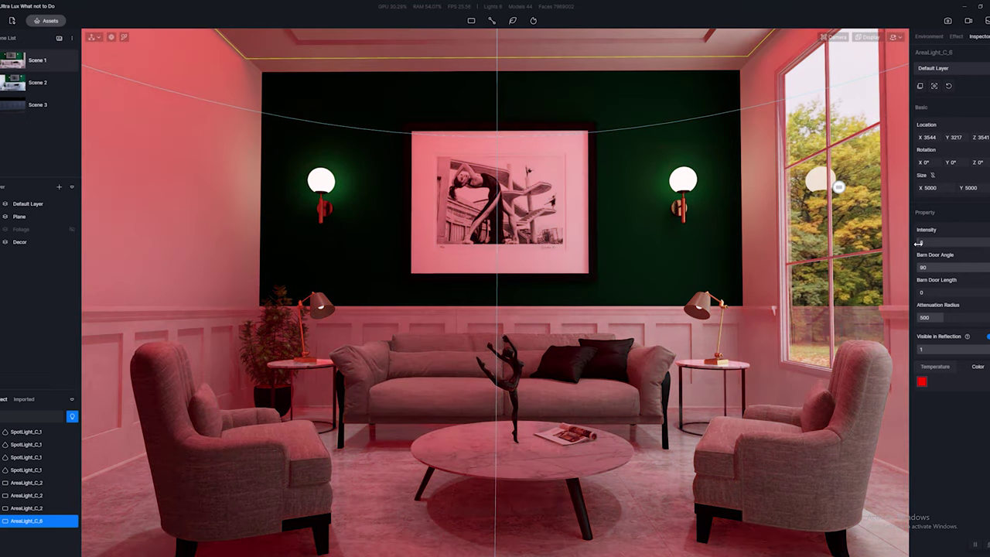
pyautogui.click(930, 368)
pyautogui.moveTo(942, 381); pyautogui.dragTo(932, 380)
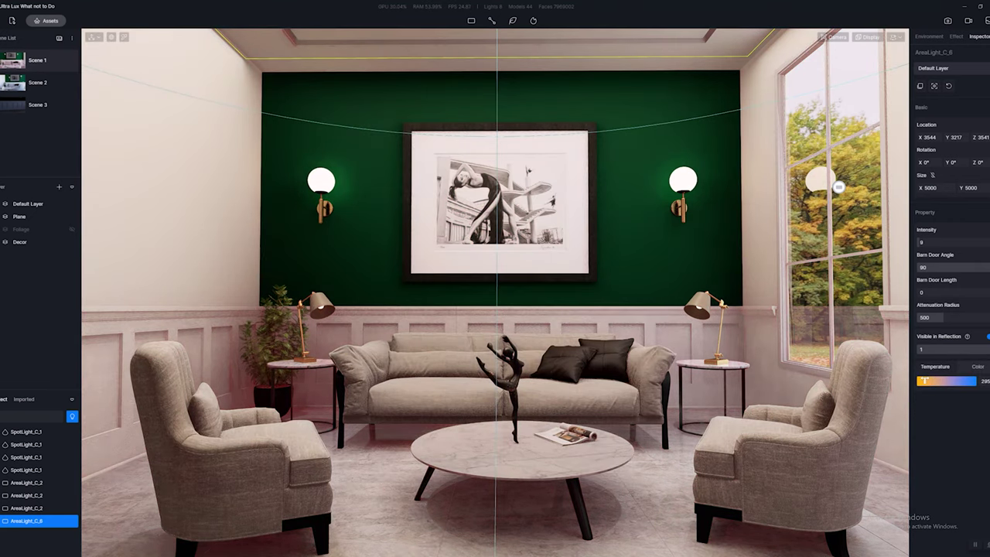
pyautogui.moveTo(942, 381); pyautogui.dragTo(955, 381)
# Step: Inspect the area light's effect on the seating area and return to the Scene 1 view
pyautogui.moveTo(629, 371); pyautogui.dragTo(629, 378, button='right')
pyautogui.scroll(2, 402, 290)
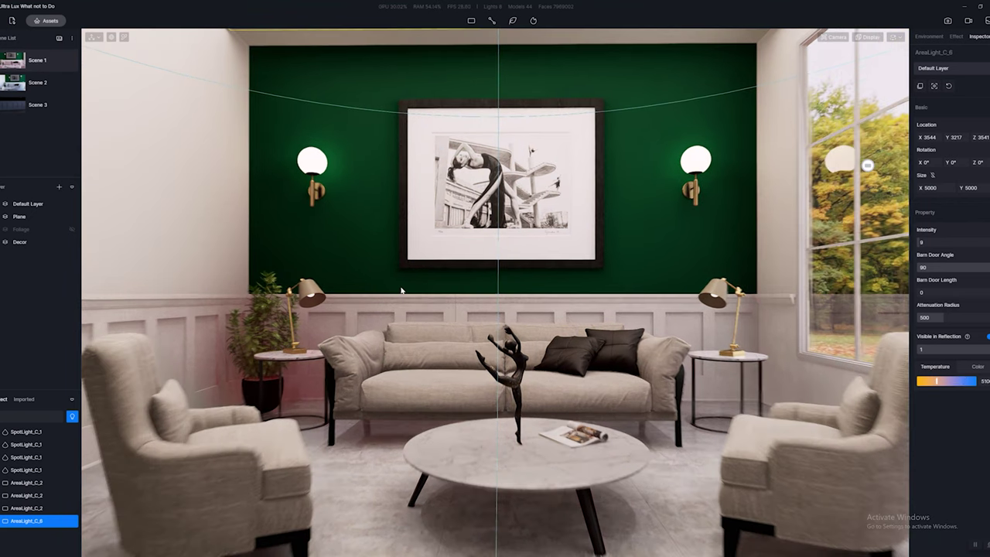
pyautogui.scroll(-1, 401, 291)
pyautogui.scroll(1, 401, 290)
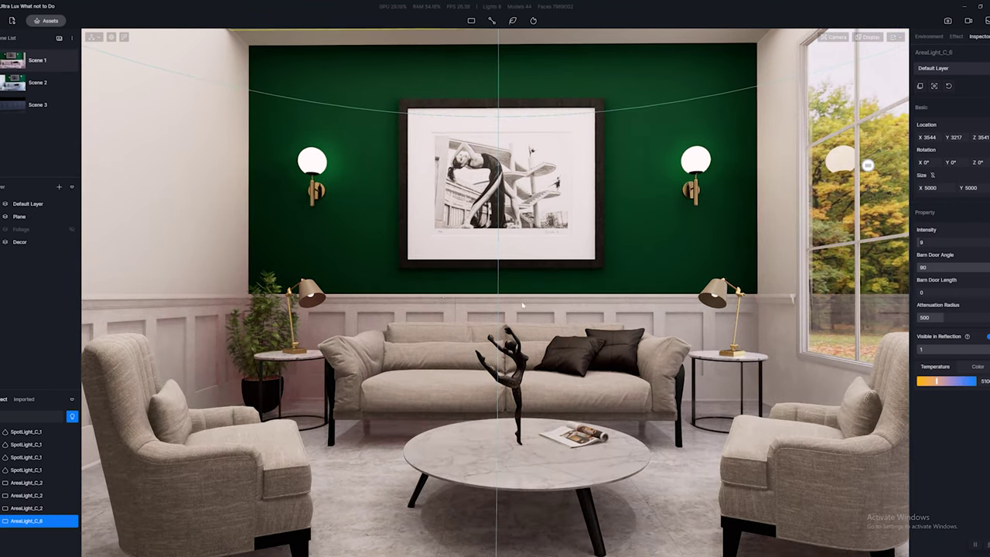
pyautogui.moveTo(522, 306); pyautogui.dragTo(762, 298, button='right')
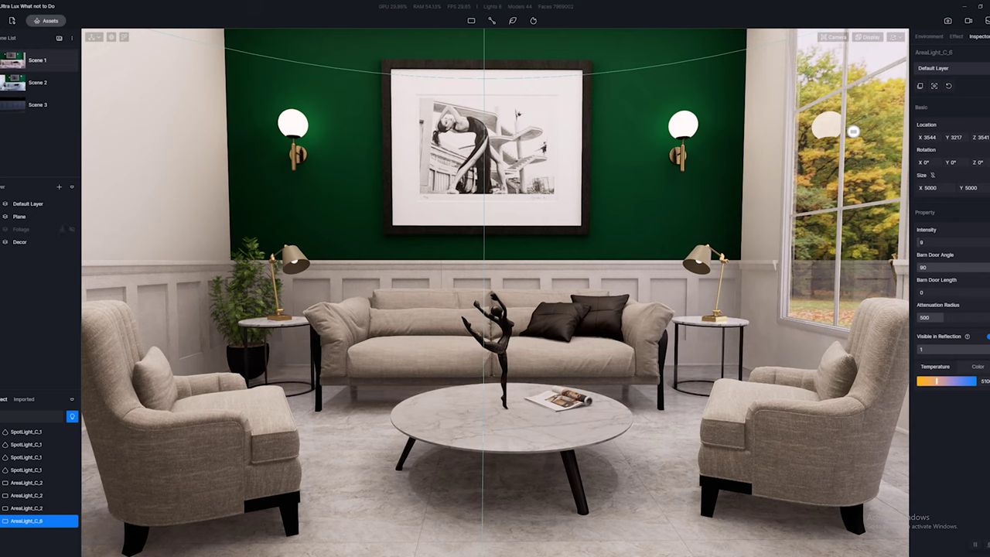
pyautogui.click(34, 59)
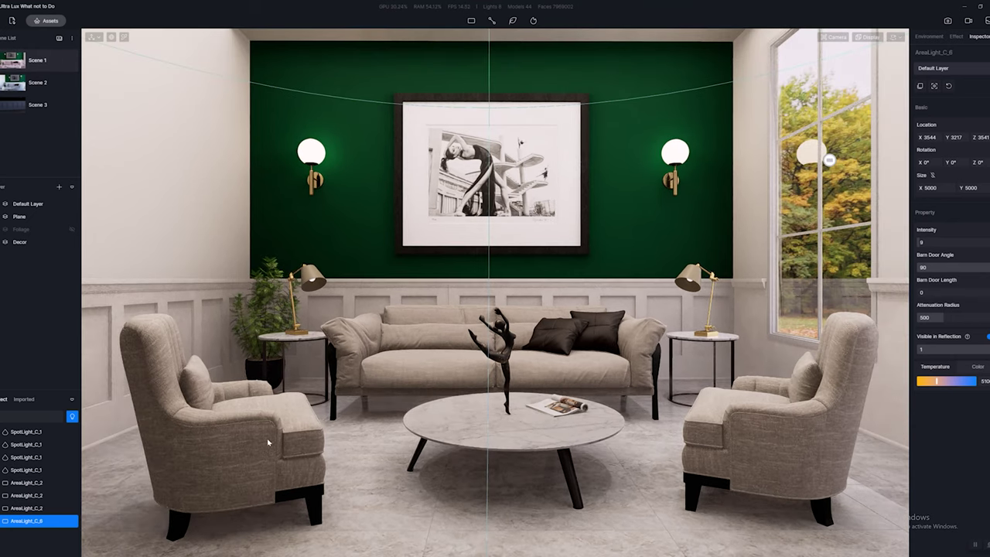
# Step: Deselect the area light and set the post-processing exposure to -0.11
pyautogui.press('Escape')
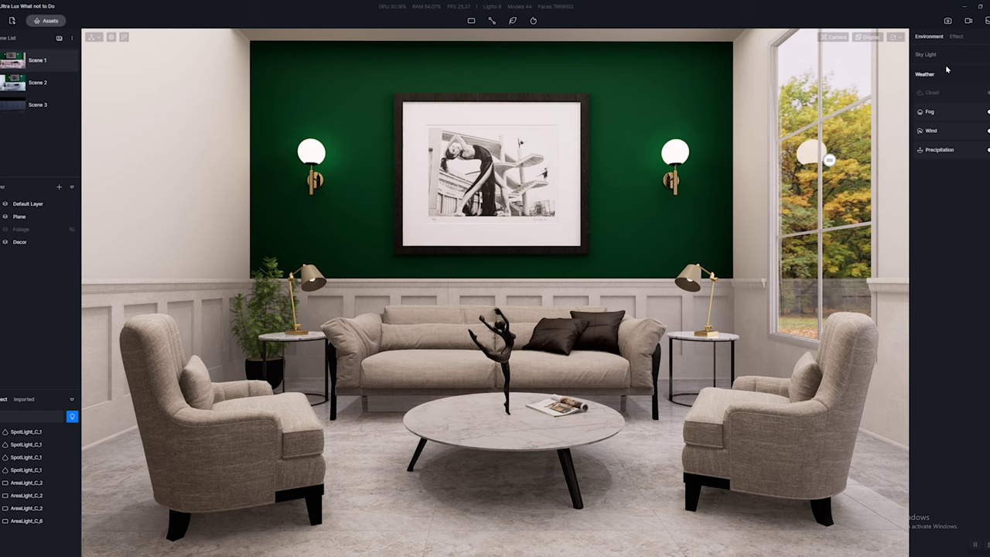
pyautogui.click(956, 37)
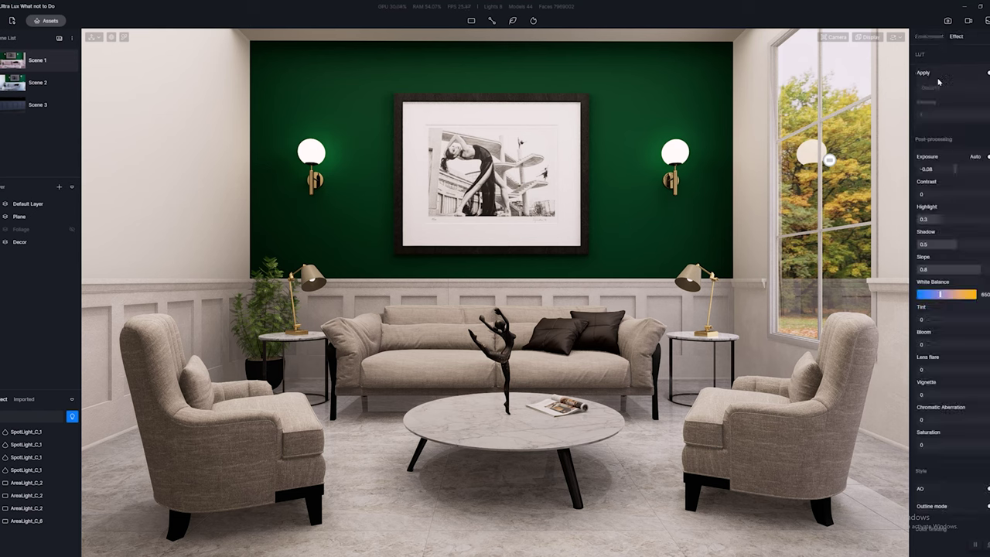
pyautogui.moveTo(946, 171); pyautogui.dragTo(951, 170)
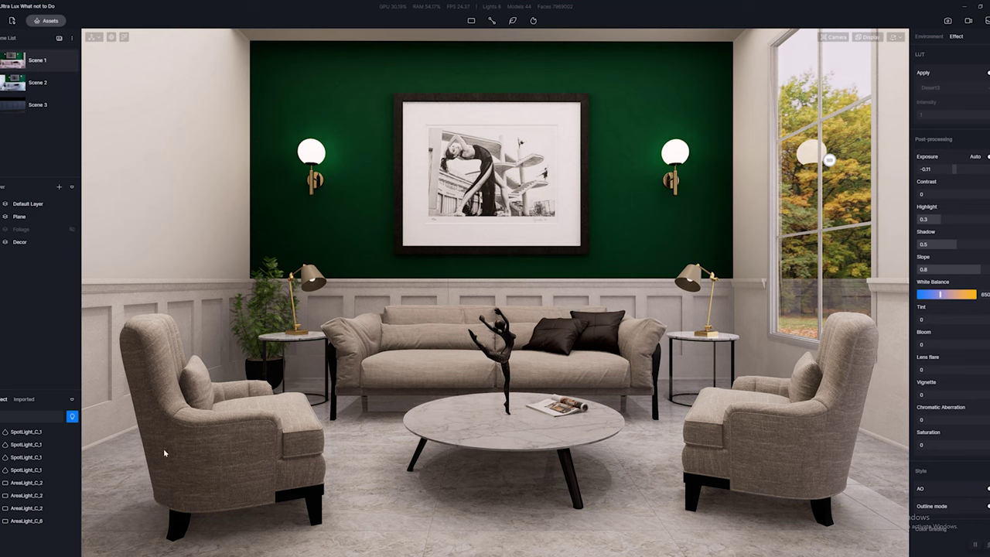
# Step: Change the object list filter from lights only to all object types
pyautogui.click(74, 417)
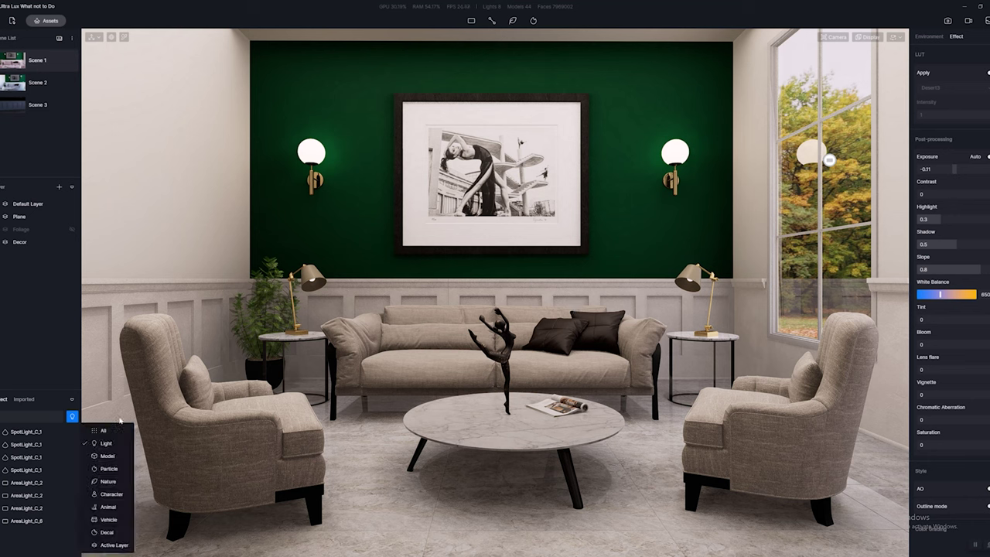
pyautogui.click(100, 433)
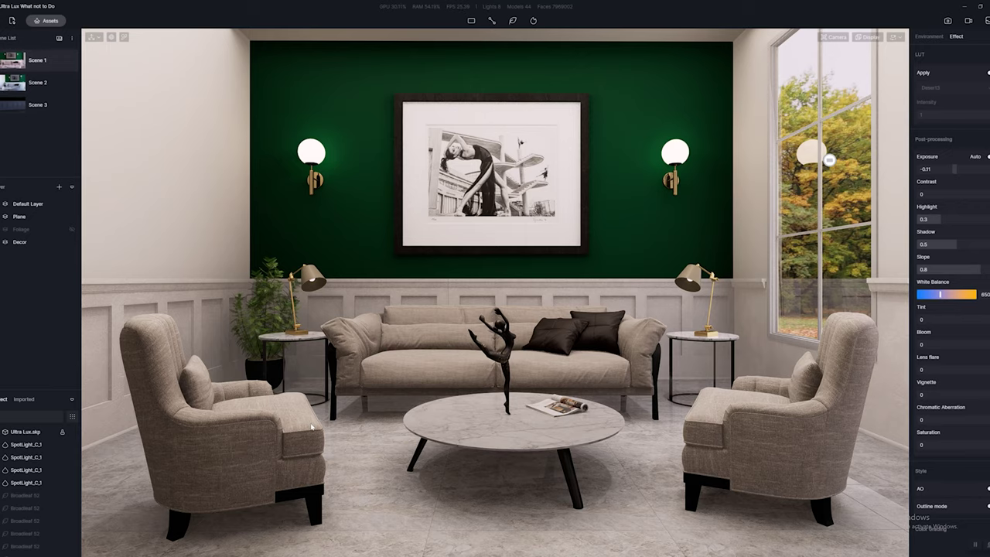
pyautogui.scroll(-2, 246, 433)
pyautogui.scroll(-2, 286, 418)
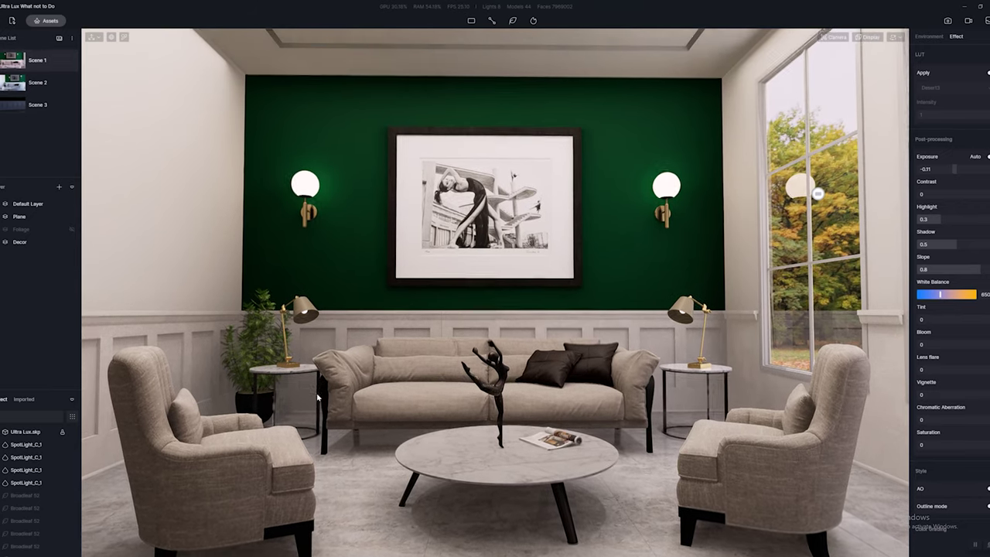